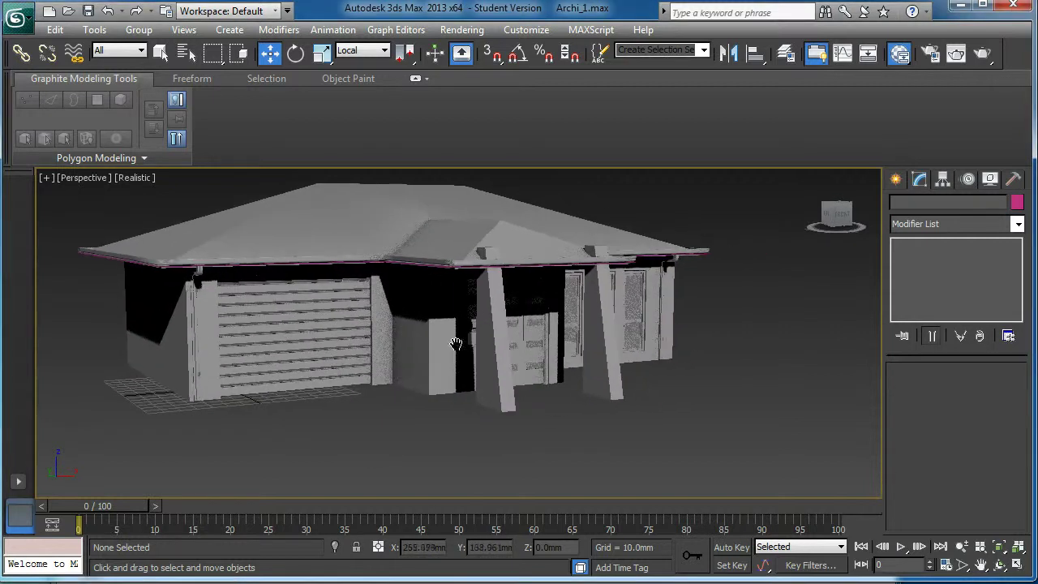
# Step: Inspect the house model's roof, porch columns and garage front
pyautogui.keyDown('alt'); pyautogui.moveTo(376, 355); pyautogui.dragTo(397, 359, button='middle'); pyautogui.keyUp('alt')
pyautogui.keyDown('alt'); pyautogui.moveTo(462, 317); pyautogui.dragTo(611, 375, button='middle'); pyautogui.keyUp('alt')
pyautogui.scroll(2, 485, 344)
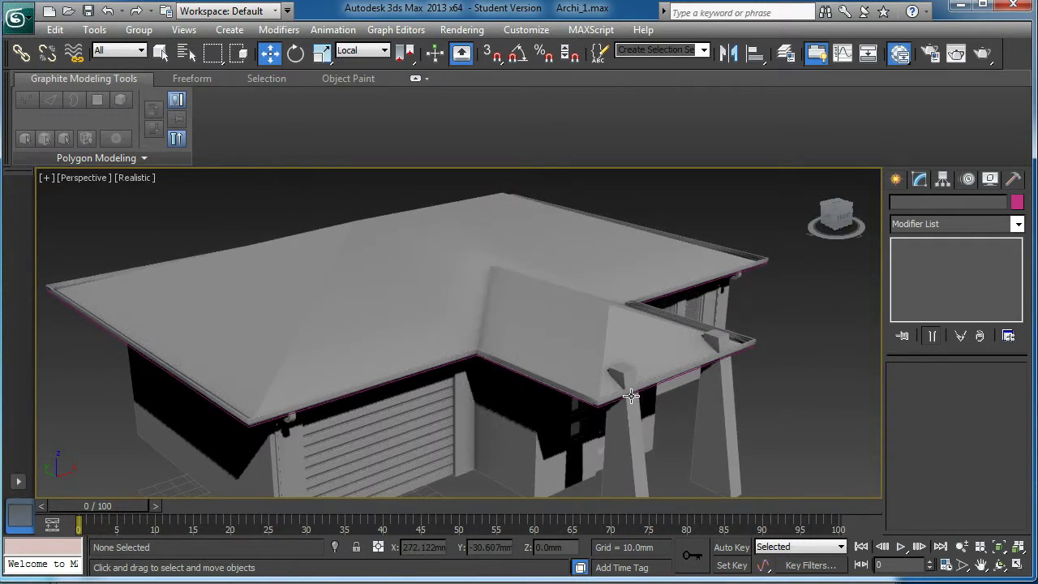
pyautogui.click(636, 395)
pyautogui.click(344, 404)
pyautogui.keyDown('alt'); pyautogui.moveTo(344, 403); pyautogui.dragTo(301, 341, button='middle'); pyautogui.keyUp('alt')
pyautogui.scroll(5, 314, 276)
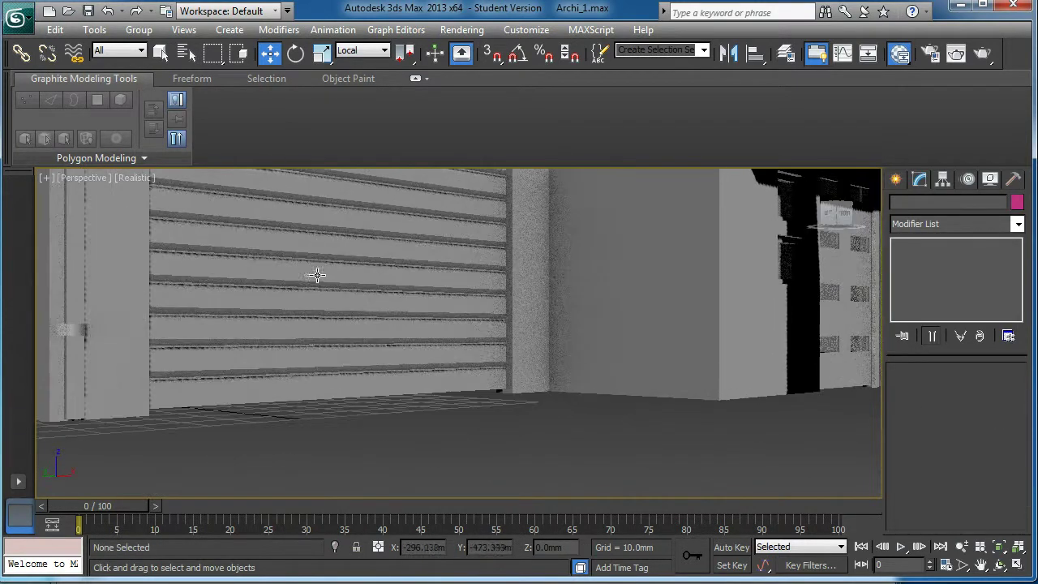
# Step: Open the downpipe group at the garage corner of the house for editing its members
pyautogui.click(88, 276)
pyautogui.keyDown('alt'); pyautogui.moveTo(88, 276); pyautogui.dragTo(316, 312, button='middle'); pyautogui.keyUp('alt')
pyautogui.moveTo(122, 312); pyautogui.dragTo(326, 350, button='middle')
pyautogui.keyDown('alt'); pyautogui.moveTo(173, 238); pyautogui.dragTo(326, 214, button='middle'); pyautogui.keyUp('alt')
pyautogui.click(139, 29)
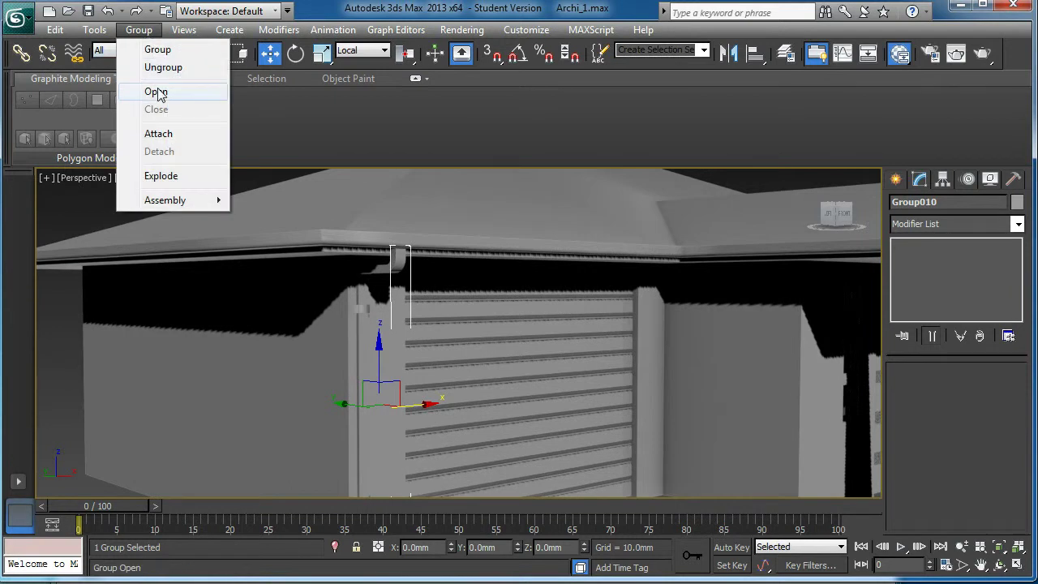
pyautogui.click(157, 91)
# Step: Convert the downpipe line beside the garage door to Editable Poly and close its group
pyautogui.click(398, 261)
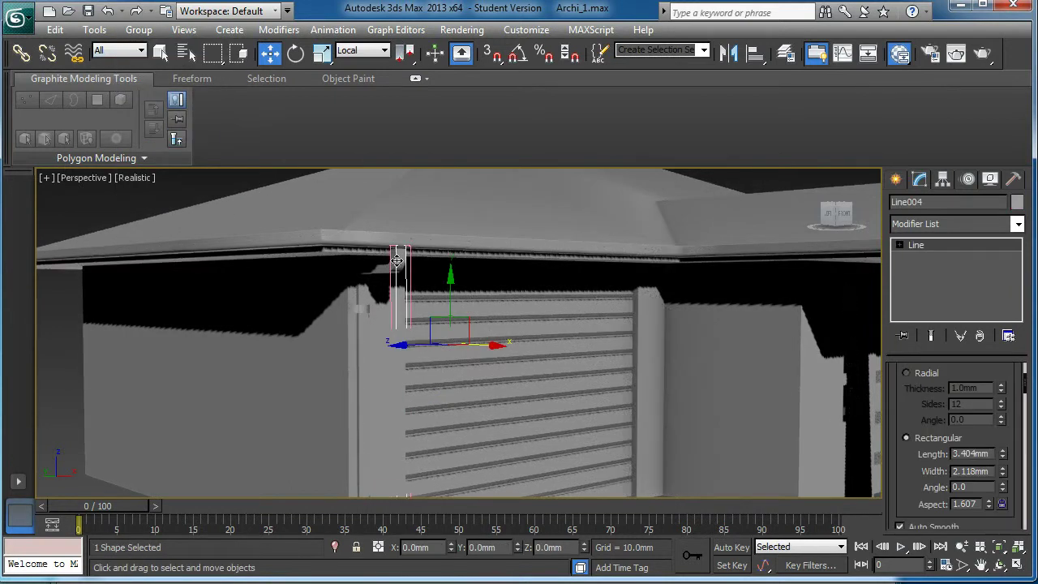
pyautogui.rightClick(397, 260)
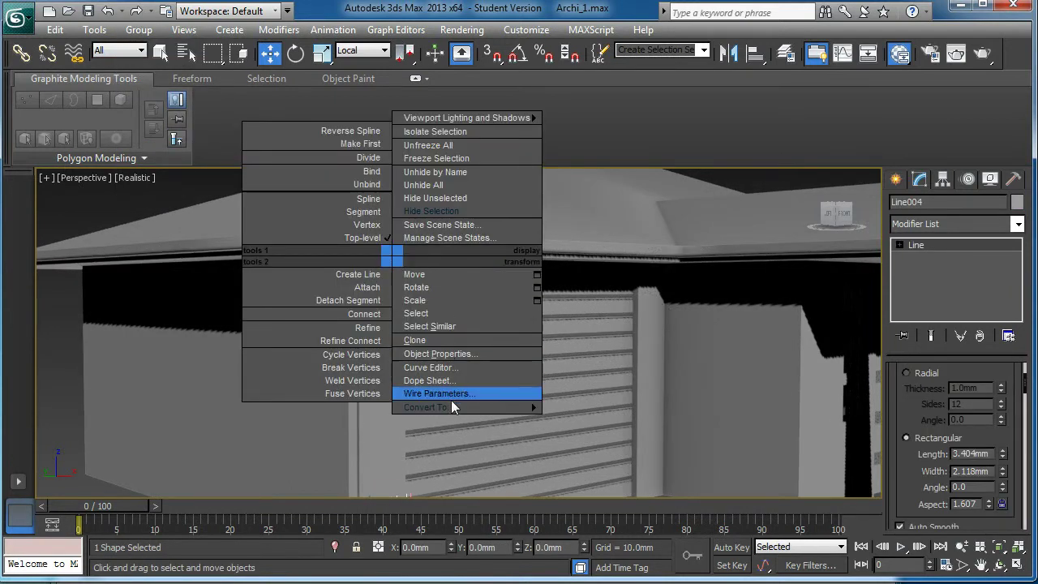
pyautogui.moveTo(451, 406)
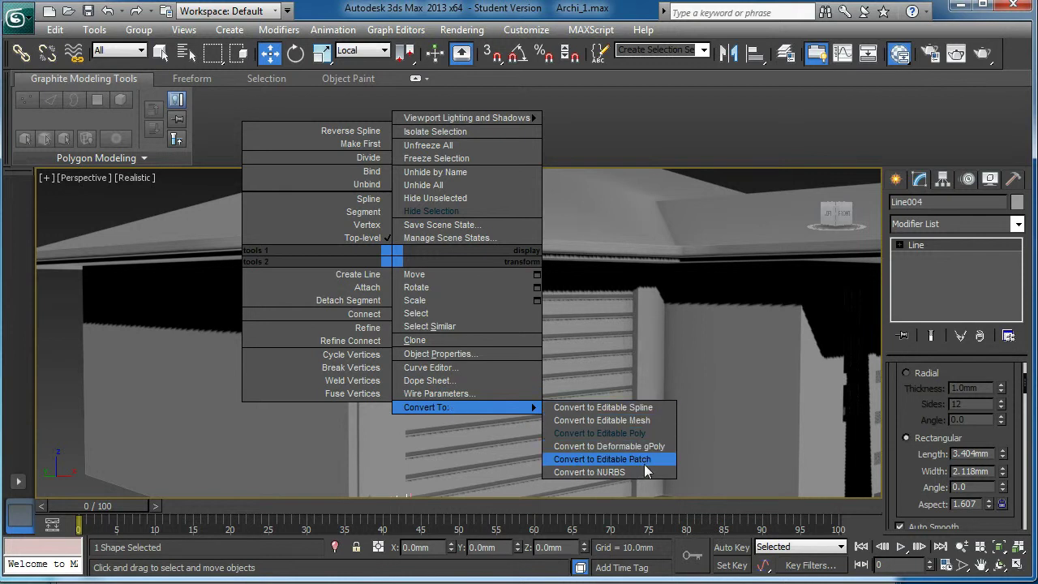
pyautogui.click(644, 433)
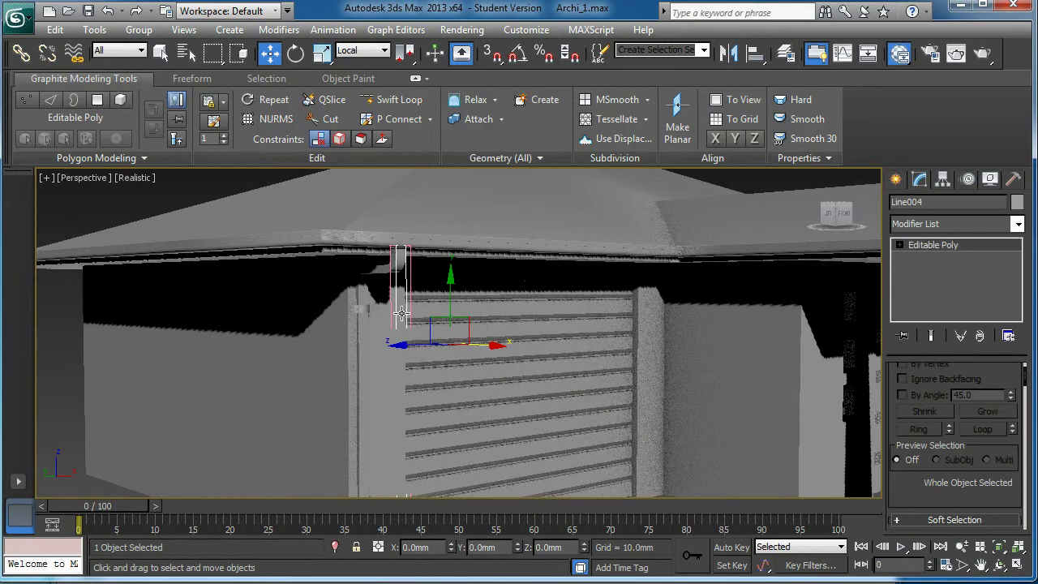
pyautogui.scroll(2, 454, 373)
pyautogui.keyDown('alt'); pyautogui.moveTo(507, 337); pyautogui.dragTo(430, 331, button='middle'); pyautogui.keyUp('alt')
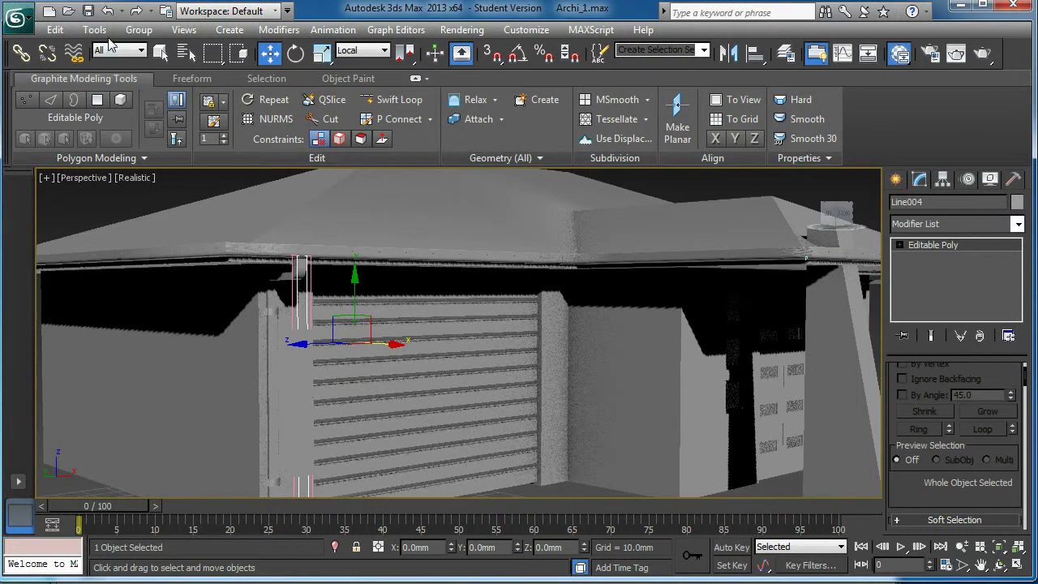
pyautogui.click(139, 29)
pyautogui.click(154, 108)
# Step: Open the second downpipe group, at the house corner next to the tall windows
pyautogui.scroll(-1, 429, 332)
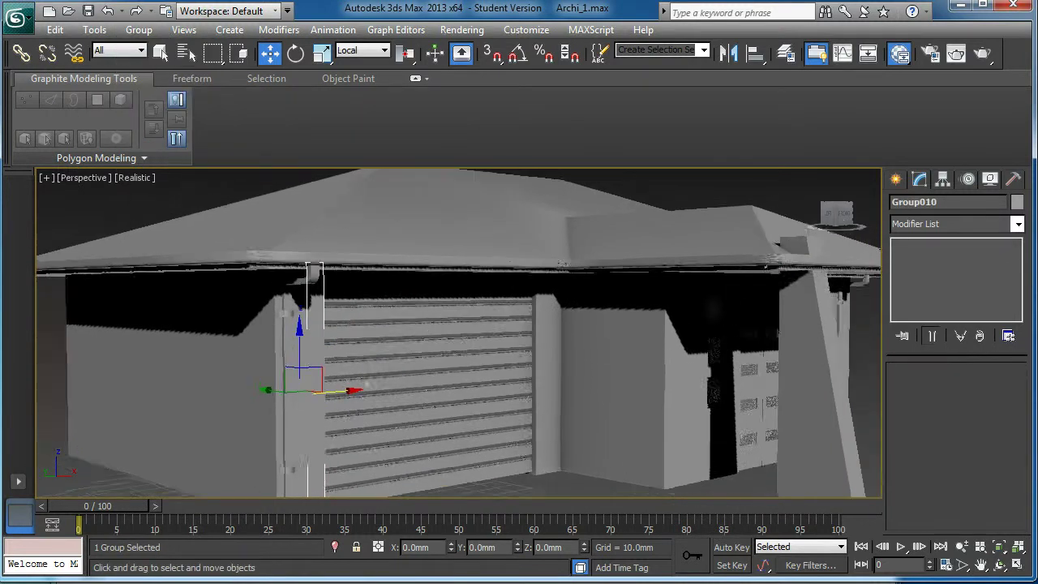
pyautogui.moveTo(550, 347); pyautogui.dragTo(440, 337, button='middle')
pyautogui.scroll(3, 535, 343)
pyautogui.scroll(3, 451, 336)
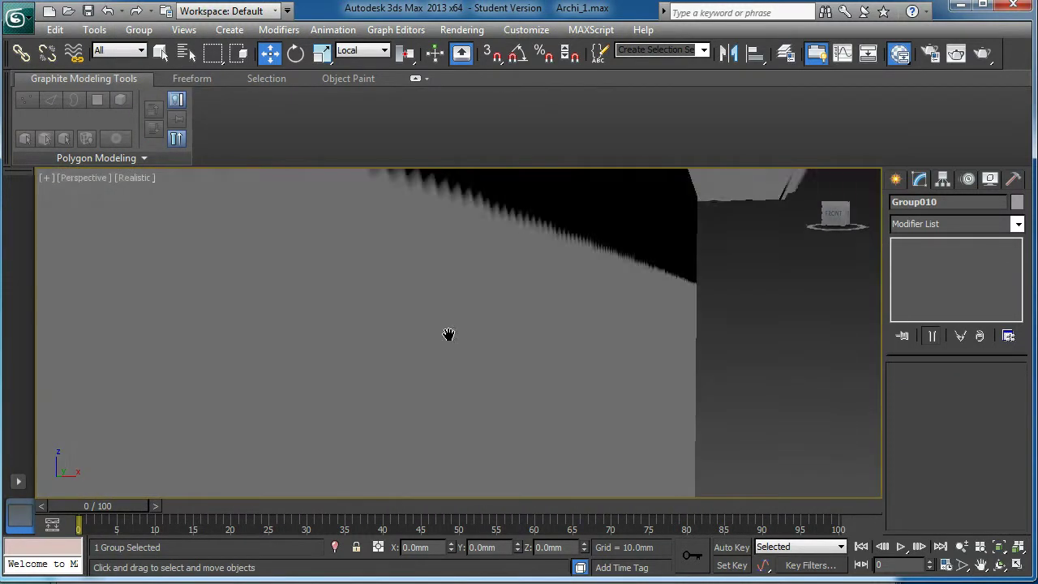
pyautogui.scroll(-3, 570, 299)
pyautogui.moveTo(570, 299); pyautogui.dragTo(362, 311, button='middle')
pyautogui.click(366, 251)
pyautogui.click(138, 30)
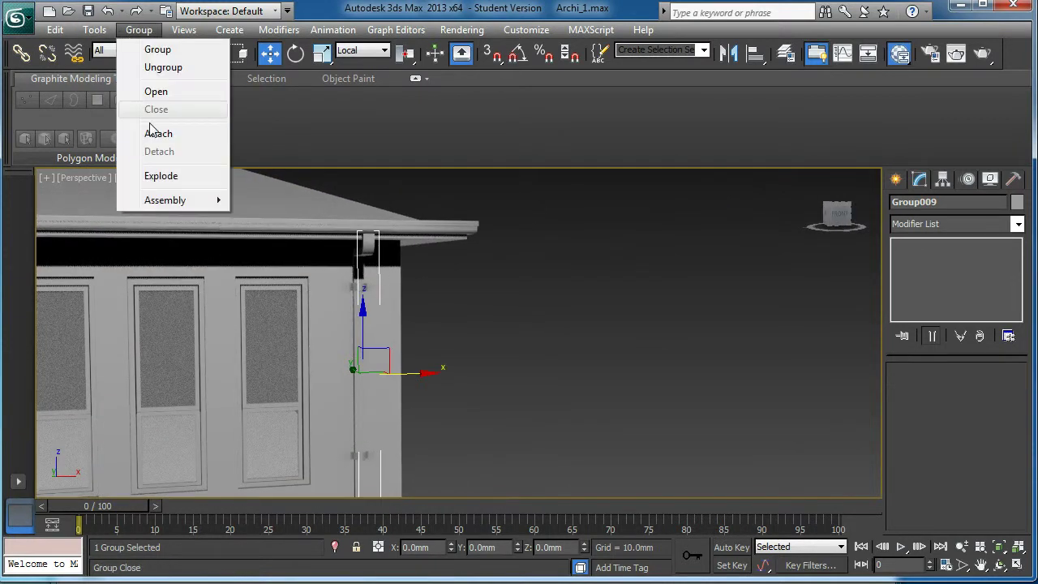
pyautogui.click(157, 93)
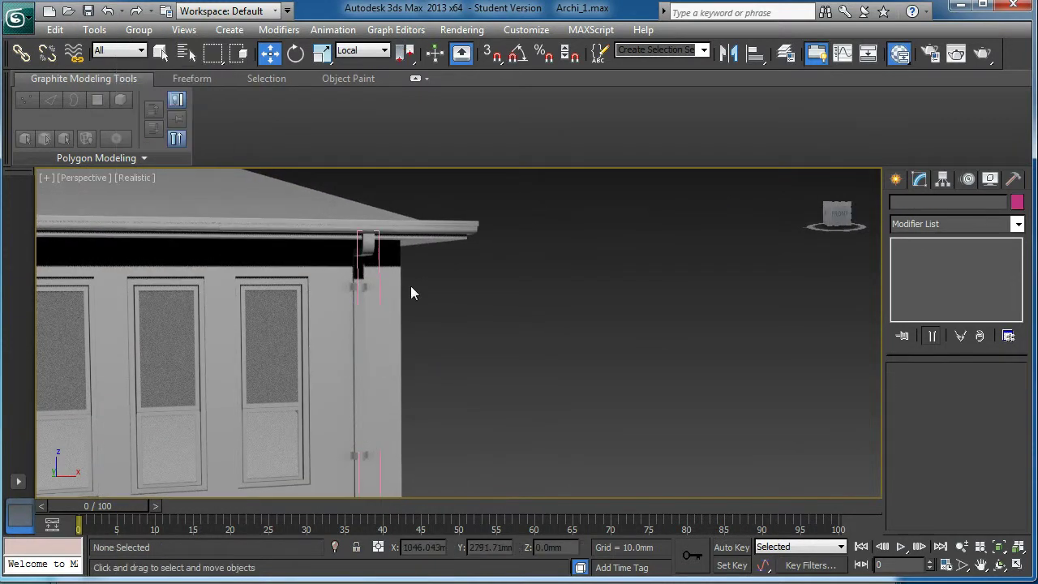
# Step: Convert the downpipe line at the window corner to Editable Poly and close its group
pyautogui.click(368, 236)
pyautogui.rightClick(930, 247)
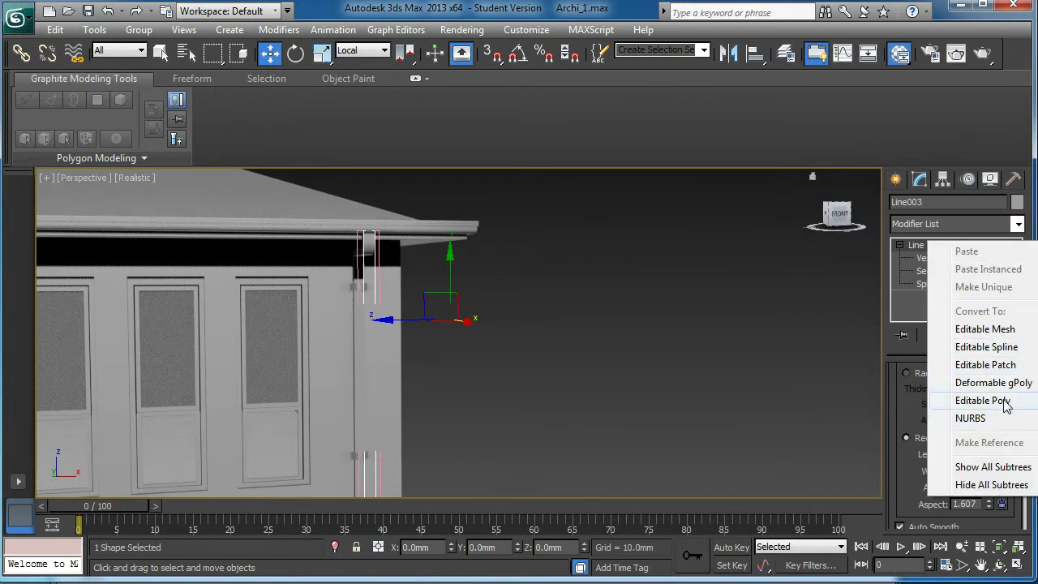
pyautogui.click(982, 401)
pyautogui.click(138, 29)
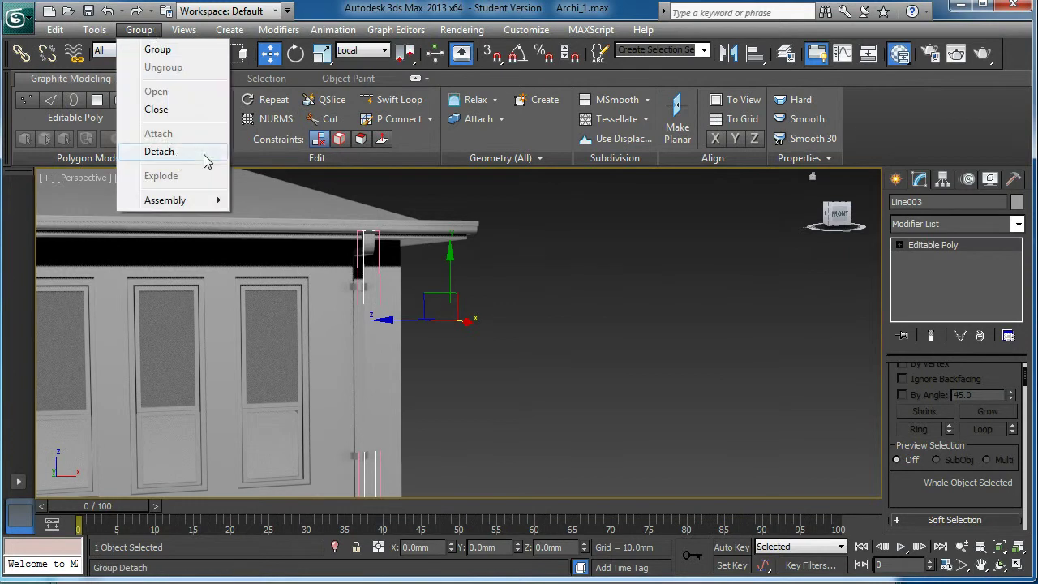
pyautogui.click(169, 112)
# Step: Examine the porch columns and the way they meet the roof eave
pyautogui.scroll(-1, 457, 268)
pyautogui.moveTo(166, 341); pyautogui.dragTo(353, 339, button='middle')
pyautogui.scroll(-2, 618, 332)
pyautogui.keyDown('alt'); pyautogui.moveTo(289, 354); pyautogui.dragTo(324, 352, button='middle'); pyautogui.keyUp('alt')
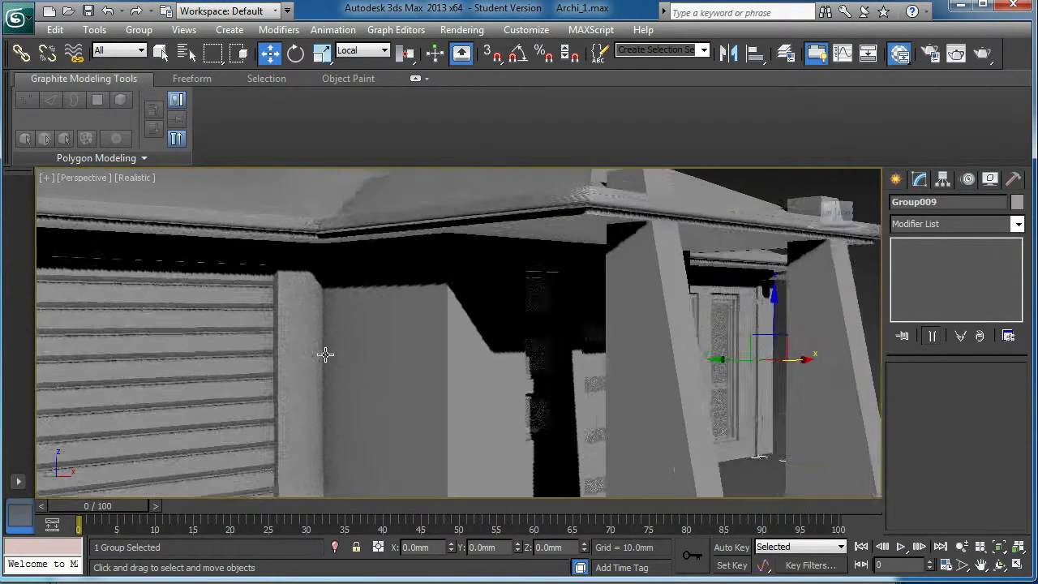
pyautogui.scroll(-1, 512, 302)
pyautogui.moveTo(719, 440); pyautogui.dragTo(531, 440, button='middle')
pyautogui.scroll(5, 505, 338)
pyautogui.moveTo(505, 338); pyautogui.dragTo(508, 340, button='middle')
pyautogui.scroll(-4, 490, 435)
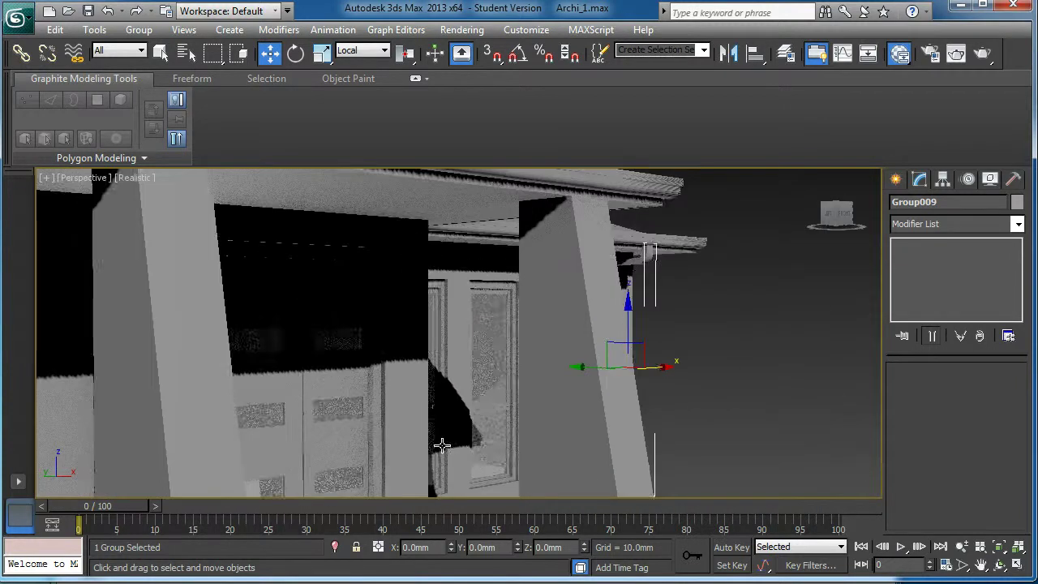
pyautogui.keyDown('alt'); pyautogui.moveTo(408, 394); pyautogui.dragTo(489, 416, button='middle'); pyautogui.keyUp('alt')
pyautogui.scroll(-4, 460, 421)
pyautogui.moveTo(778, 389); pyautogui.dragTo(559, 382, button='middle')
pyautogui.click(391, 377)
pyautogui.keyDown('alt'); pyautogui.moveTo(392, 378); pyautogui.dragTo(424, 383, button='middle'); pyautogui.keyUp('alt')
pyautogui.scroll(-1, 421, 382)
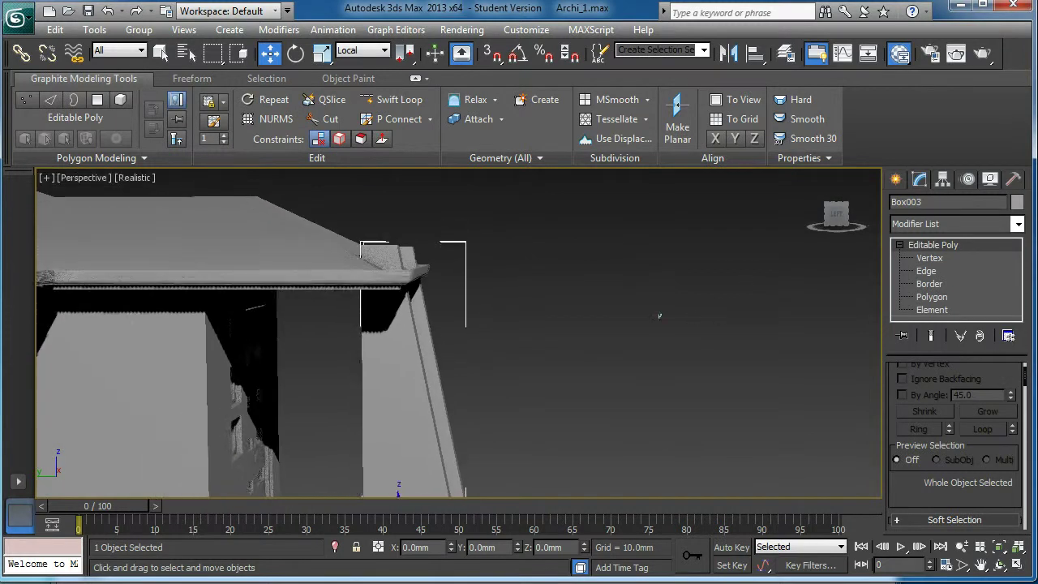
pyautogui.keyDown('ctrl'); pyautogui.click(431, 349); pyautogui.keyUp('ctrl')
pyautogui.moveTo(801, 401); pyautogui.dragTo(800, 400)
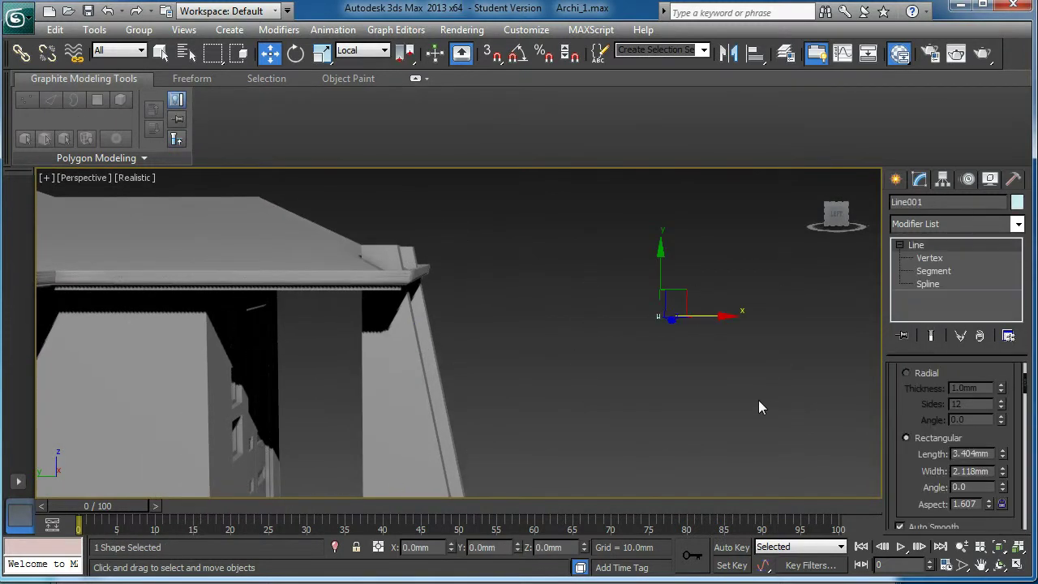
pyautogui.click(758, 398)
# Step: Display edged faces and move both tapered porch columns outward along their local Y axis, partly past the roof eave
pyautogui.click(411, 389)
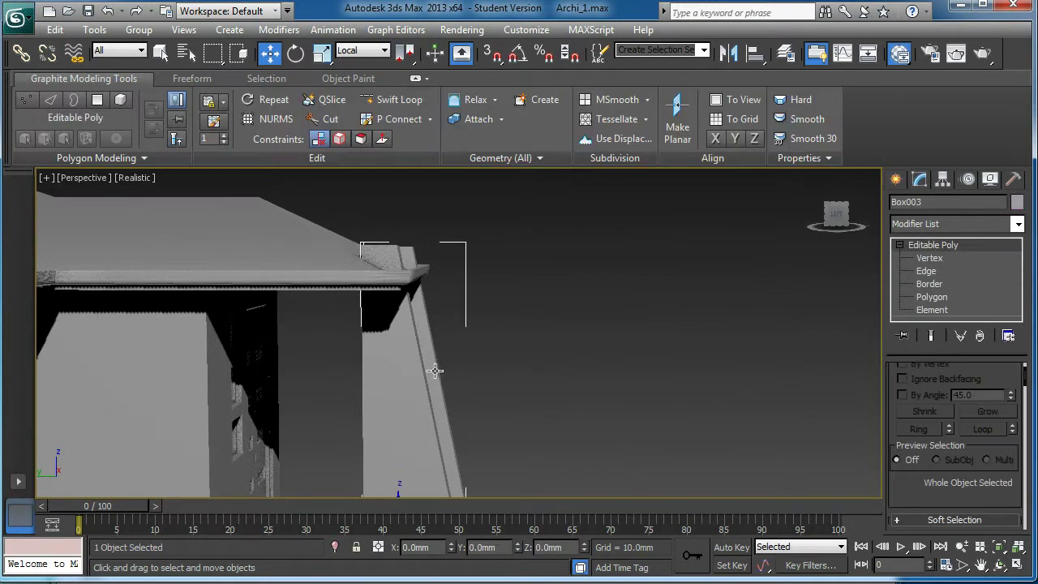
pyautogui.keyDown('alt'); pyautogui.moveTo(427, 387); pyautogui.dragTo(419, 362, button='middle'); pyautogui.keyUp('alt')
pyautogui.press('F4')
pyautogui.keyDown('ctrl'); pyautogui.keyDown('alt'); pyautogui.moveTo(432, 316); pyautogui.dragTo(421, 419, button='middle'); pyautogui.keyUp('alt'); pyautogui.keyUp('ctrl')
pyautogui.moveTo(369, 397)
pyautogui.mouseDown(button='middle')
pyautogui.moveTo(423, 392)
pyautogui.moveTo(375, 396)
pyautogui.mouseUp(button='middle')
pyautogui.keyDown('ctrl'); pyautogui.click(429, 457); pyautogui.keyUp('ctrl')
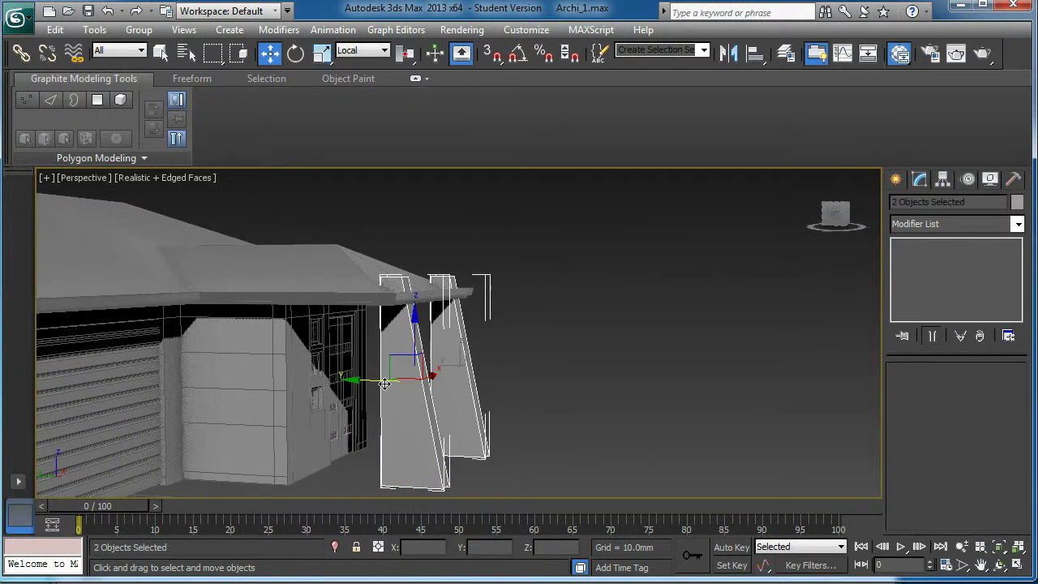
pyautogui.moveTo(381, 381); pyautogui.dragTo(398, 382)
pyautogui.keyDown('alt'); pyautogui.moveTo(395, 396); pyautogui.dragTo(408, 392, button='middle'); pyautogui.keyUp('alt')
pyautogui.scroll(2, 417, 360)
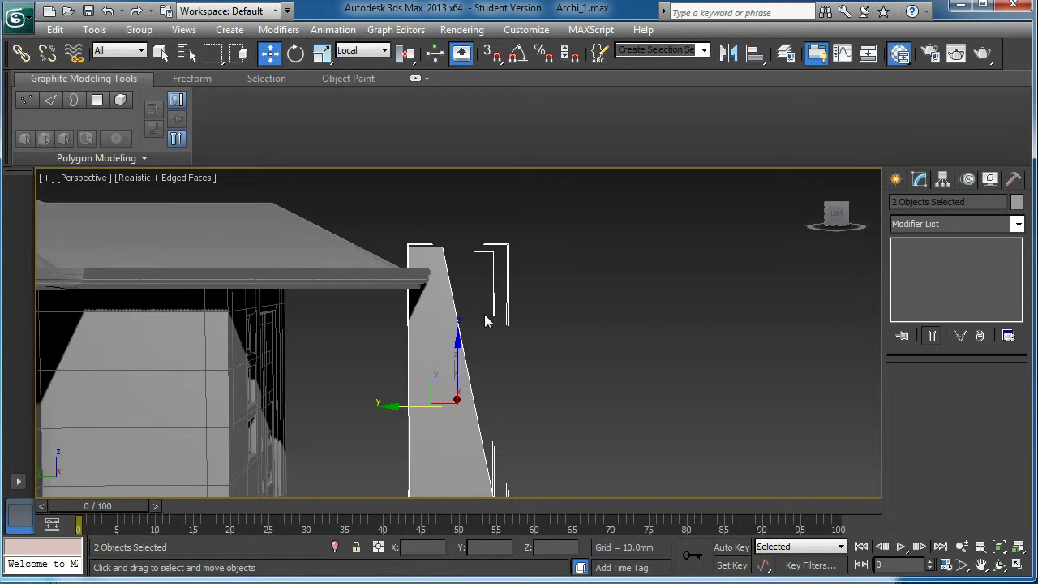
pyautogui.keyDown('alt'); pyautogui.moveTo(424, 297); pyautogui.dragTo(361, 293, button='middle'); pyautogui.keyUp('alt')
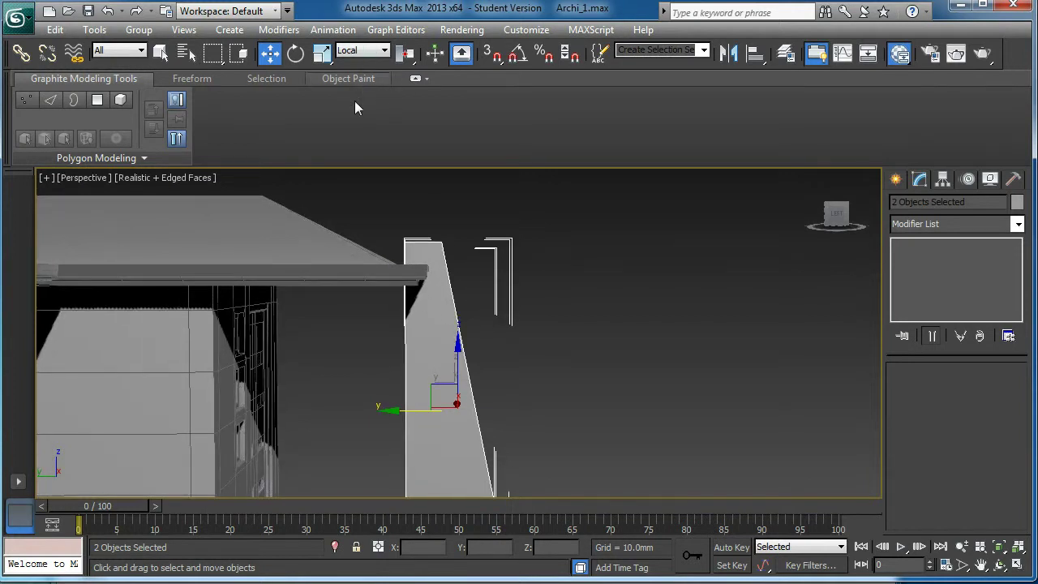
pyautogui.click(614, 348)
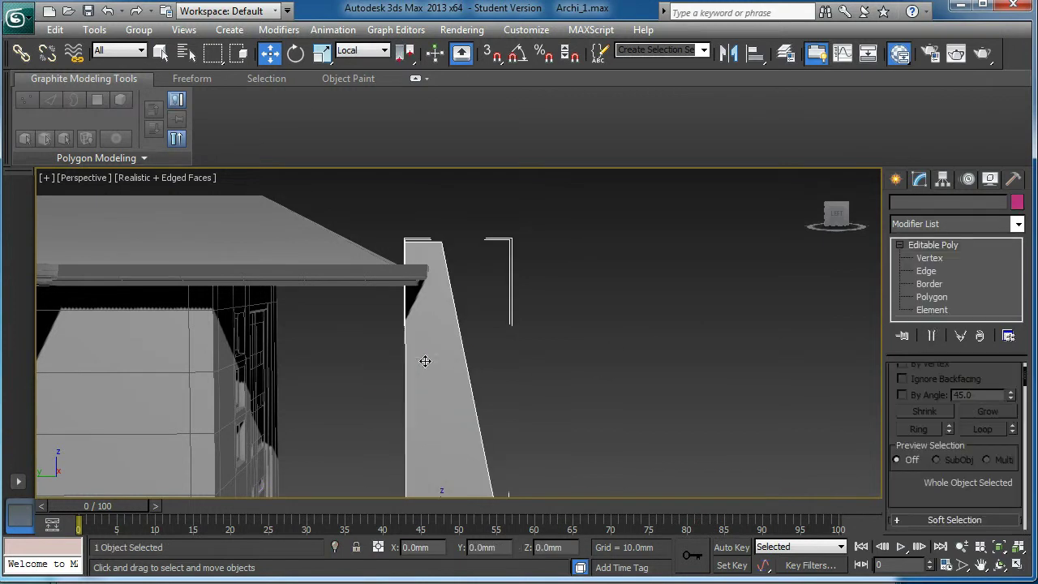
# Step: Use Swift Loop on the near porch column to add two horizontal loops at eave height and one lengthwise loop at the eave's outer edge
pyautogui.click(424, 361)
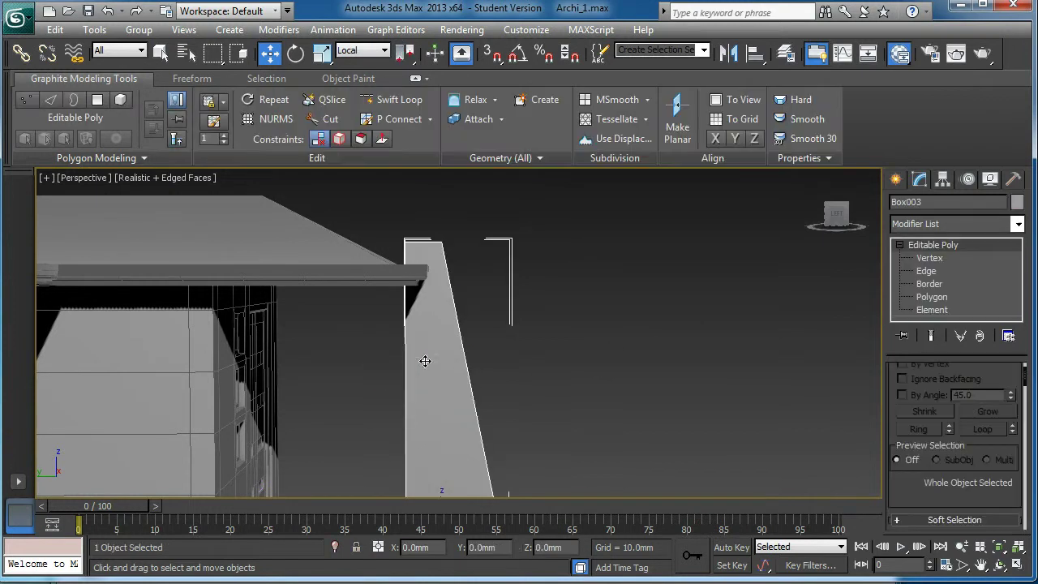
pyautogui.click(928, 271)
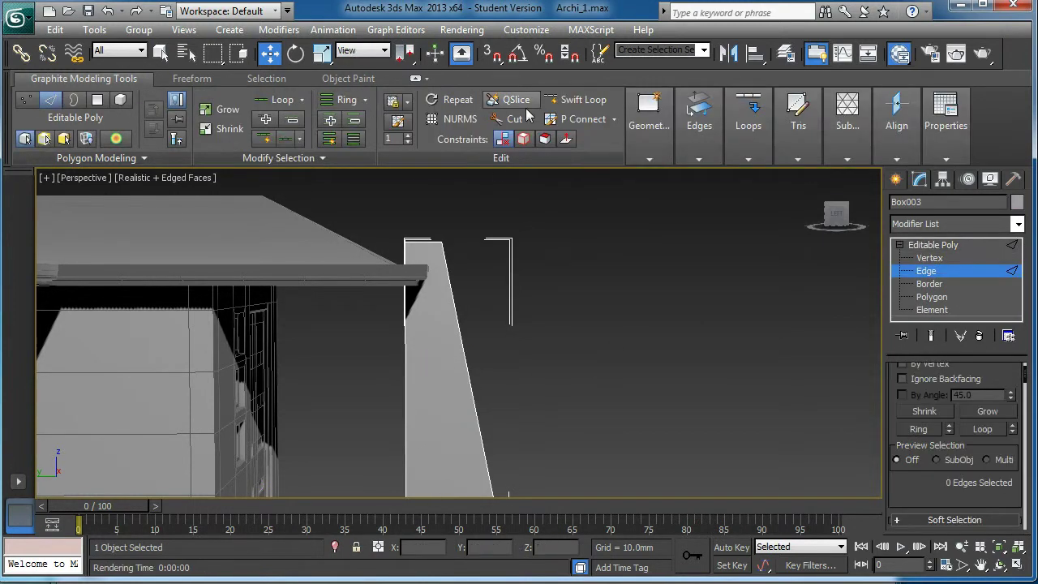
pyautogui.click(575, 99)
pyautogui.scroll(3, 396, 275)
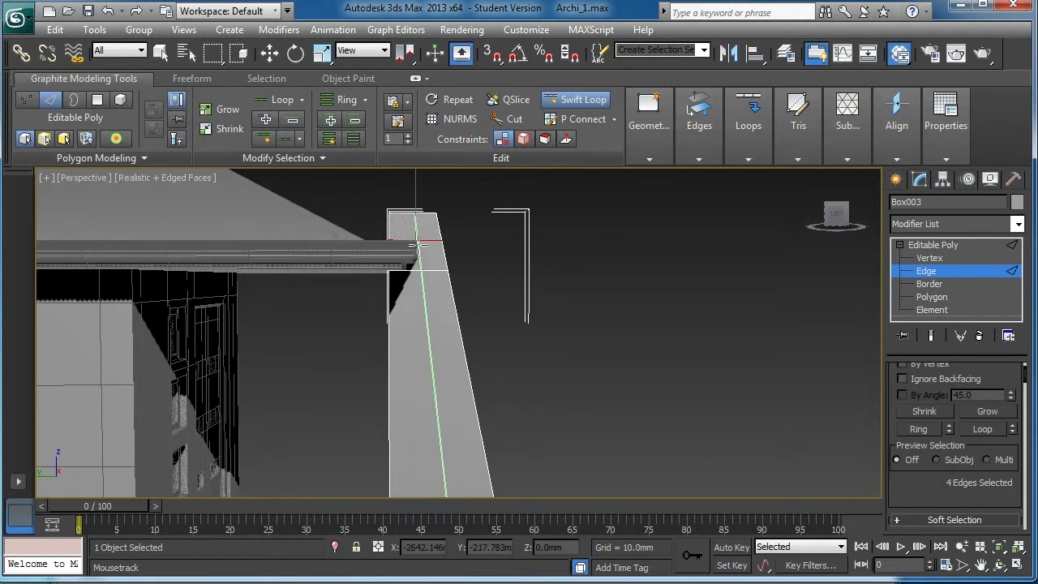
pyautogui.click(416, 242)
pyautogui.scroll(3, 458, 333)
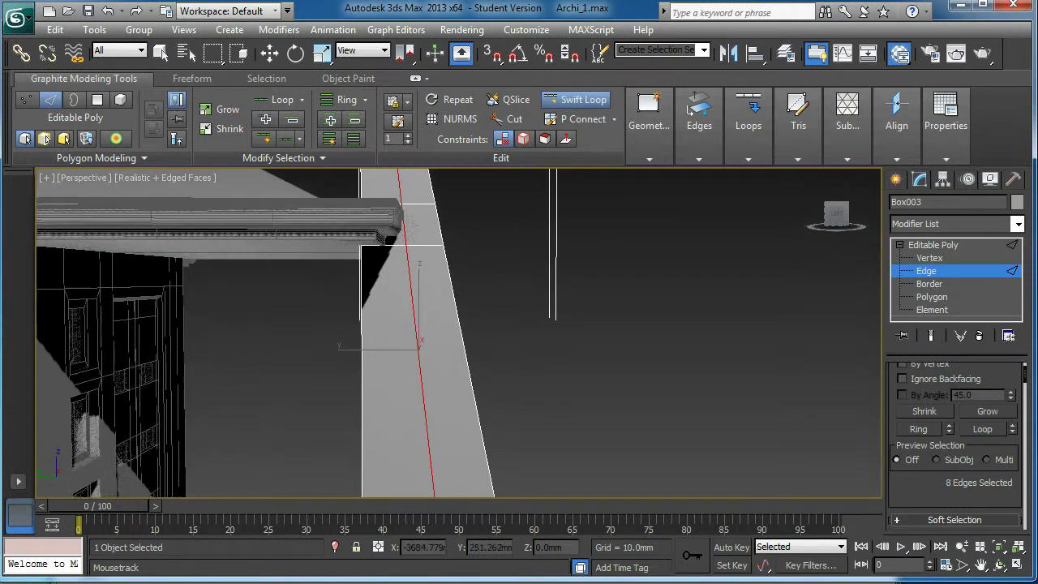
pyautogui.scroll(-2, 458, 332)
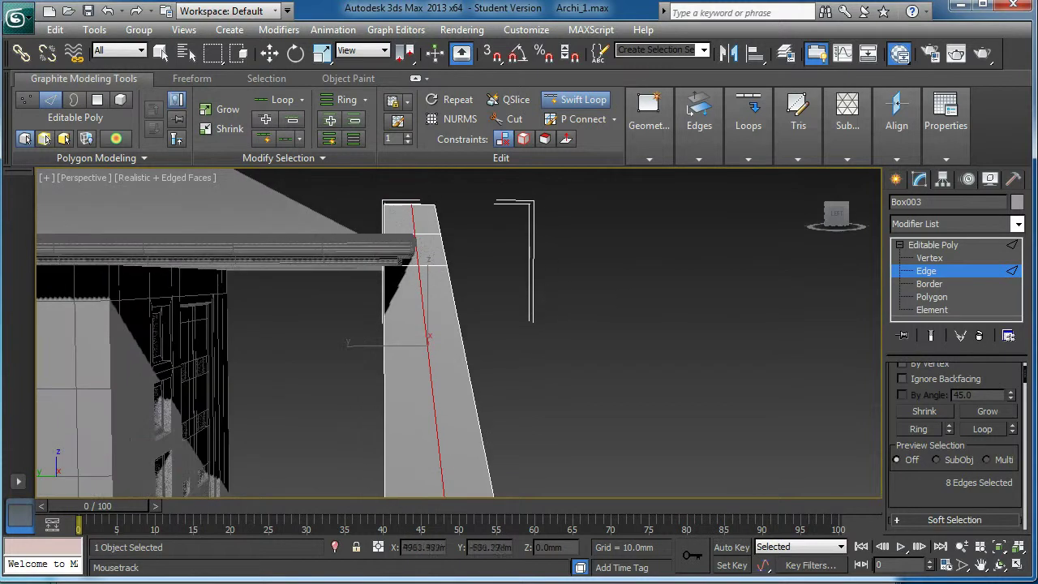
# Step: Leave sub-object editing and isolate the near porch column from the rest of the house
pyautogui.click(931, 297)
pyautogui.keyDown('alt'); pyautogui.moveTo(500, 317); pyautogui.dragTo(424, 305, button='middle'); pyautogui.keyUp('alt')
pyautogui.rightClick(600, 322)
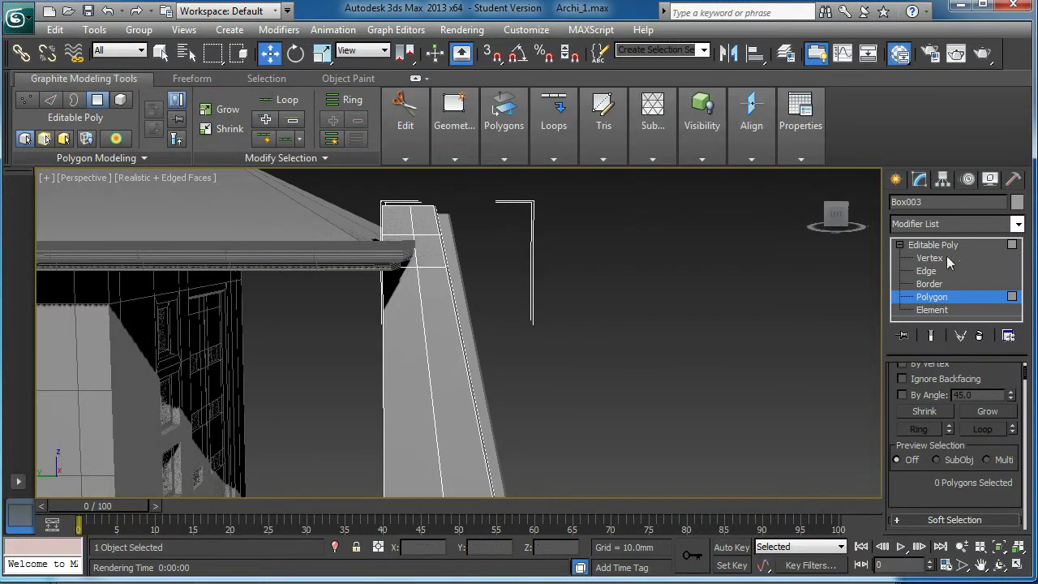
pyautogui.click(948, 251)
pyautogui.click(363, 357)
pyautogui.click(386, 348)
pyautogui.keyDown('alt'); pyautogui.moveTo(405, 343); pyautogui.dragTo(413, 370, button='middle'); pyautogui.keyUp('alt')
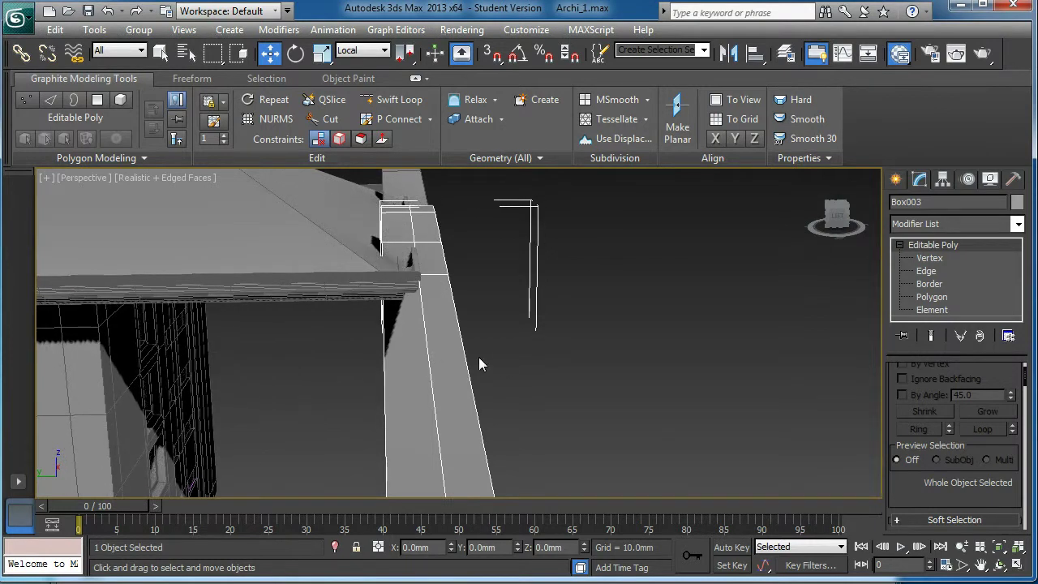
pyautogui.hotkey('alt', 'q')
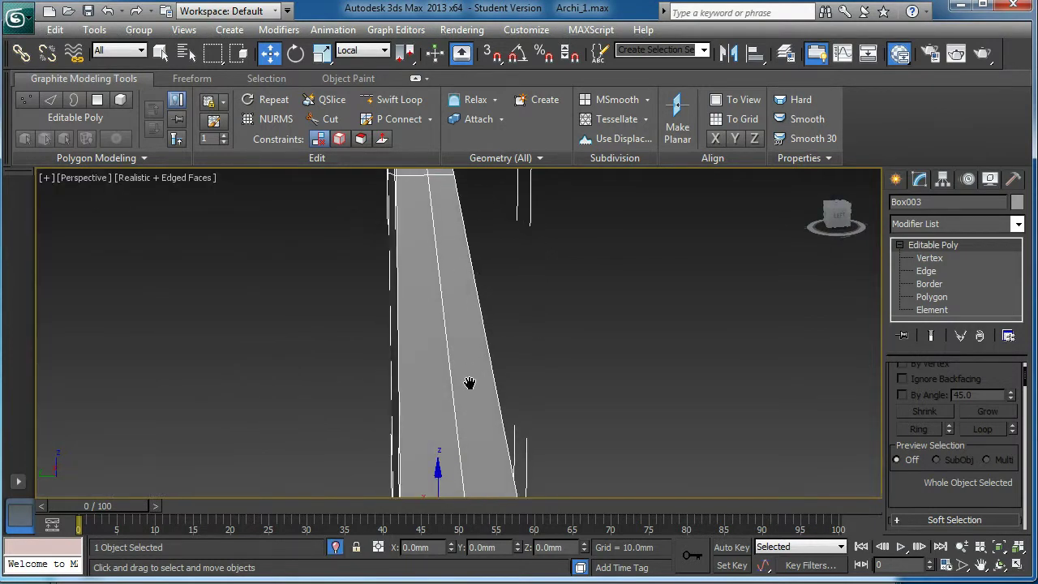
pyautogui.keyDown('alt'); pyautogui.moveTo(469, 362); pyautogui.dragTo(464, 356, button='middle'); pyautogui.keyUp('alt')
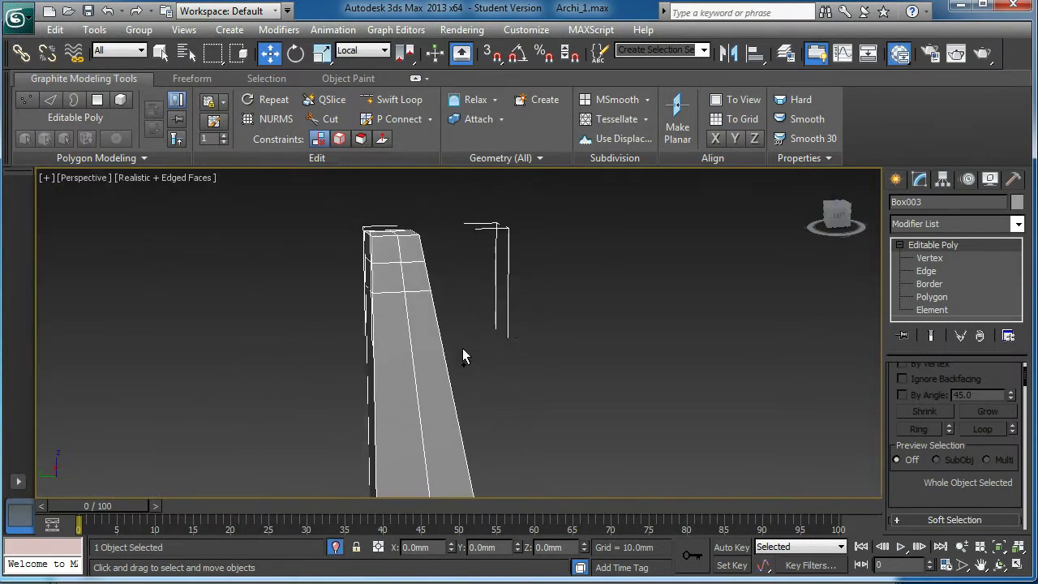
# Step: Delete the polygons on the house-side half of the column's top, above the lower horizontal loop, to cut a notch for the eave
pyautogui.click(908, 294)
pyautogui.click(388, 280)
pyautogui.keyDown('ctrl'); pyautogui.click(381, 248); pyautogui.keyUp('ctrl')
pyautogui.keyDown('alt'); pyautogui.moveTo(380, 248); pyautogui.dragTo(471, 263, button='middle'); pyautogui.keyUp('alt')
pyautogui.keyDown('ctrl'); pyautogui.click(352, 287); pyautogui.keyUp('ctrl')
pyautogui.keyDown('alt'); pyautogui.moveTo(353, 287); pyautogui.dragTo(487, 305, button='middle'); pyautogui.keyUp('alt')
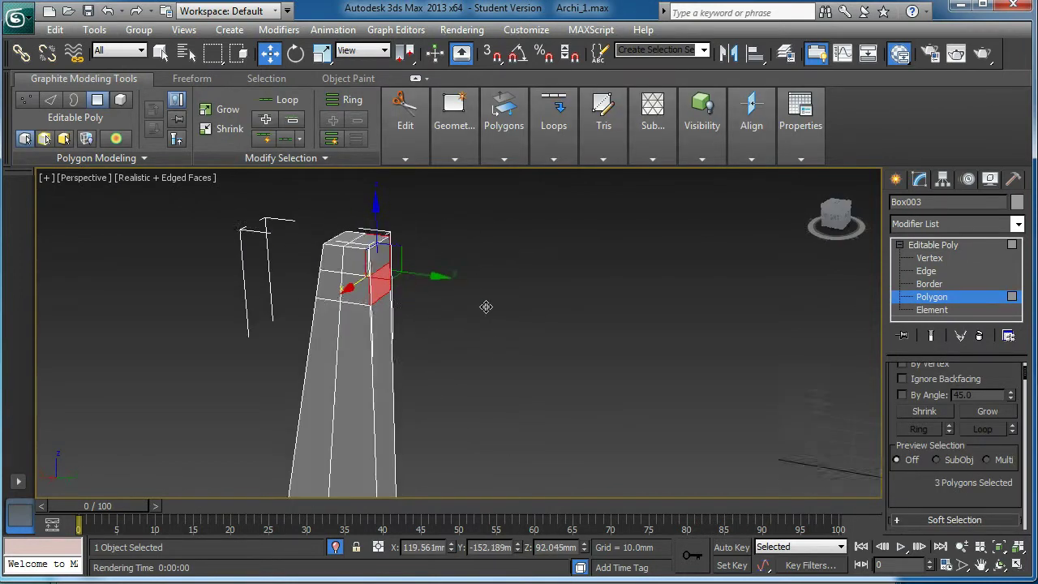
pyautogui.keyDown('ctrl'); pyautogui.click(380, 259); pyautogui.keyUp('ctrl')
pyautogui.keyDown('ctrl'); pyautogui.click(360, 242); pyautogui.keyUp('ctrl')
pyautogui.keyDown('ctrl'); pyautogui.click(352, 257); pyautogui.keyUp('ctrl')
pyautogui.keyDown('ctrl'); pyautogui.click(354, 282); pyautogui.keyUp('ctrl')
pyautogui.press('Delete')
pyautogui.moveTo(410, 276)
pyautogui.keyDown('alt'); pyautogui.mouseDown(button='middle')
pyautogui.moveTo(393, 281)
pyautogui.moveTo(424, 273)
pyautogui.mouseUp(button='middle'); pyautogui.keyUp('alt')
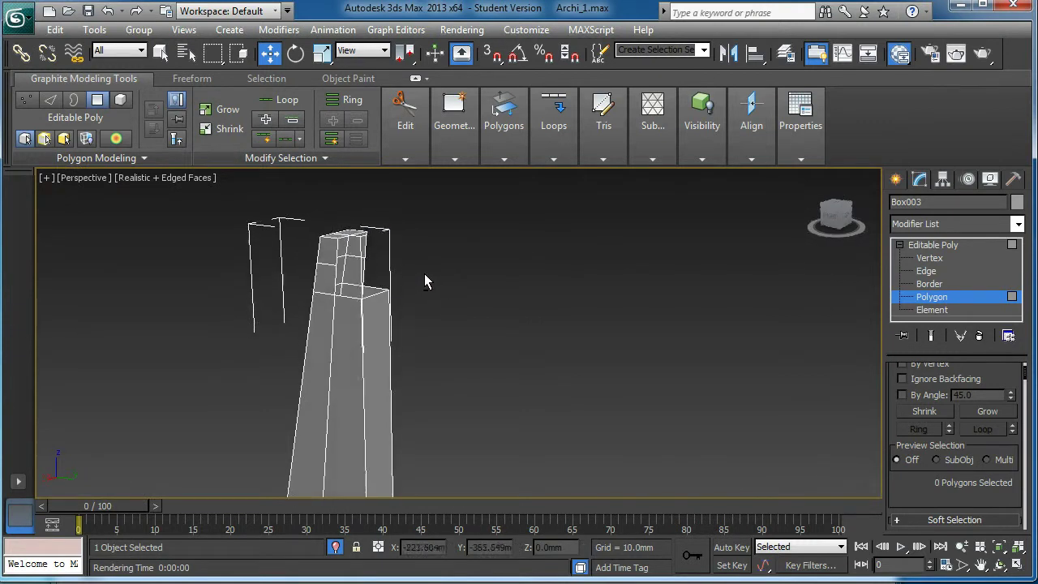
# Step: Select the open border left by the notch at the near column's top and cap it
pyautogui.click(929, 284)
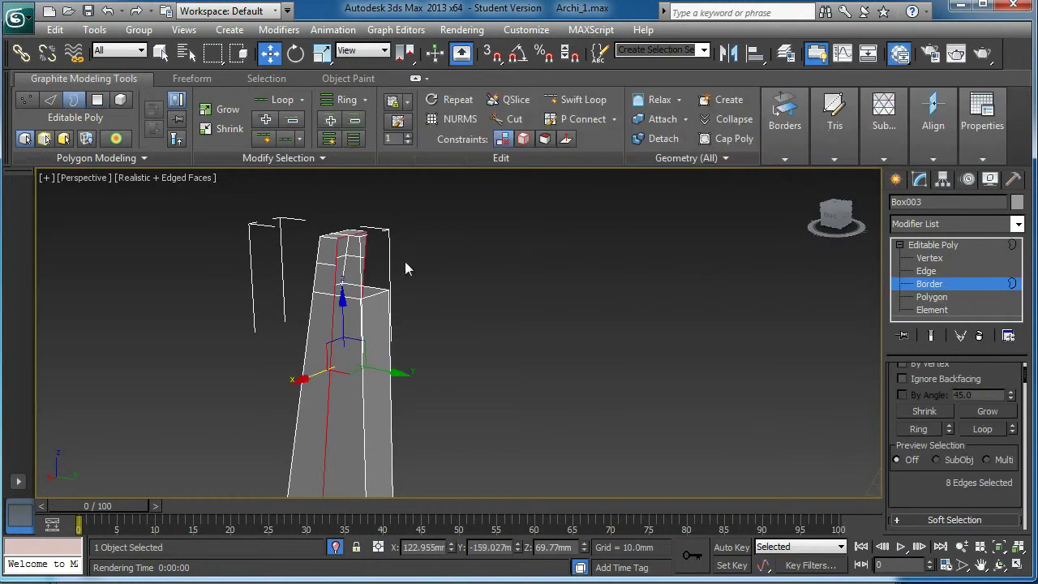
pyautogui.click(335, 261)
pyautogui.moveTo(907, 496); pyautogui.dragTo(915, 366)
pyautogui.click(984, 442)
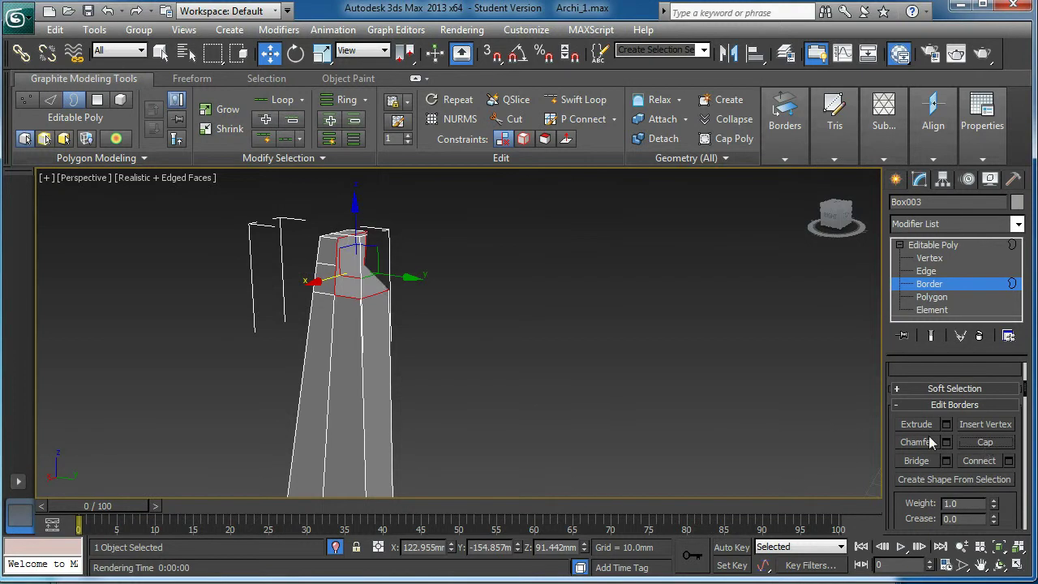
# Step: Use the Cut tool to split the notch's cap along its inner corner, separating the ledge from the upright face
pyautogui.keyDown('alt'); pyautogui.moveTo(640, 362); pyautogui.dragTo(588, 361, button='middle'); pyautogui.keyUp('alt')
pyautogui.click(509, 119)
pyautogui.scroll(4, 374, 260)
pyautogui.keyDown('alt'); pyautogui.moveTo(453, 291); pyautogui.dragTo(384, 275, button='middle'); pyautogui.keyUp('alt')
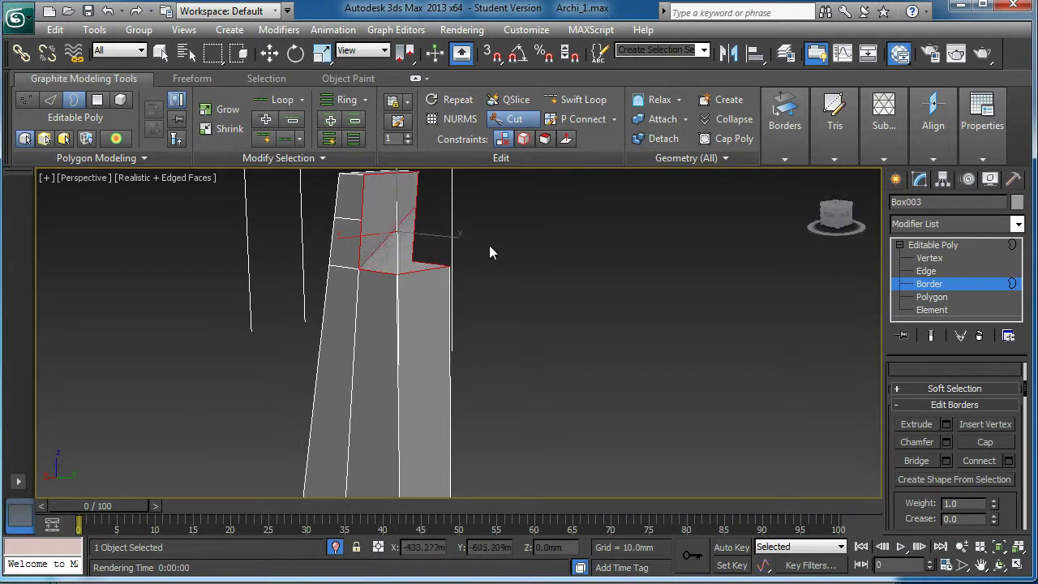
pyautogui.keyDown('alt'); pyautogui.moveTo(492, 242); pyautogui.dragTo(405, 260, button='middle'); pyautogui.keyUp('alt')
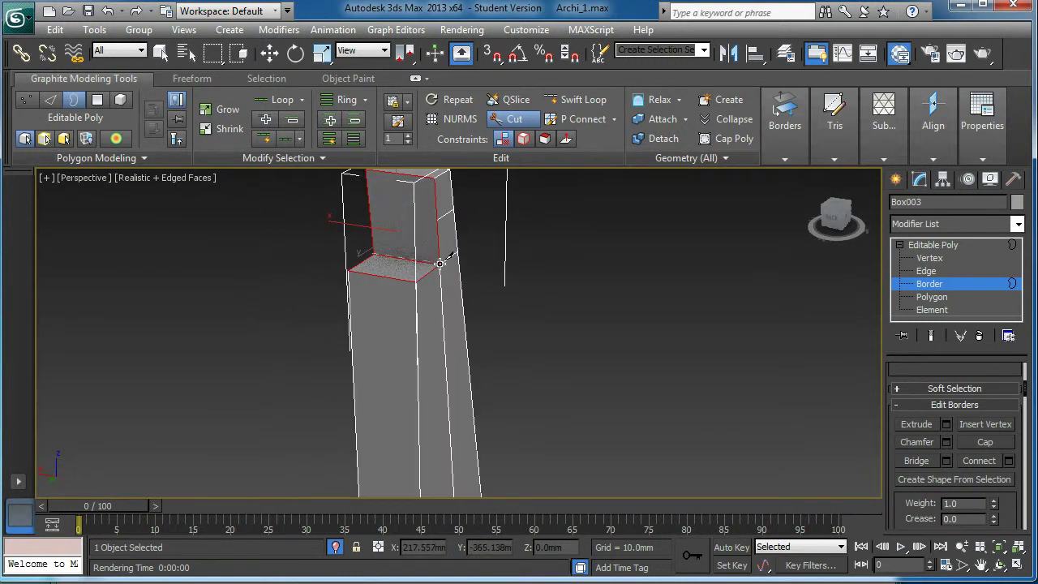
pyautogui.scroll(-1, 462, 253)
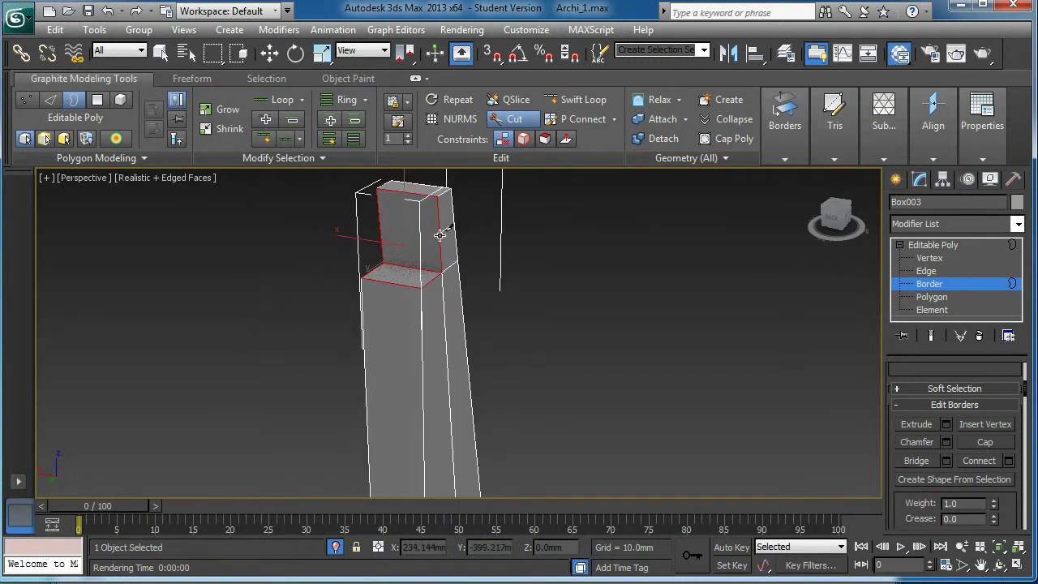
pyautogui.keyDown('alt'); pyautogui.moveTo(433, 234); pyautogui.dragTo(406, 241, button='middle'); pyautogui.keyUp('alt')
pyautogui.keyDown('alt'); pyautogui.moveTo(496, 230); pyautogui.dragTo(475, 295, button='middle'); pyautogui.keyUp('alt')
pyautogui.press('w')
# Step: Exit isolation and border editing, and delete the other porch column that has no notch
pyautogui.keyDown('alt'); pyautogui.moveTo(724, 250); pyautogui.dragTo(534, 441, button='middle'); pyautogui.keyUp('alt')
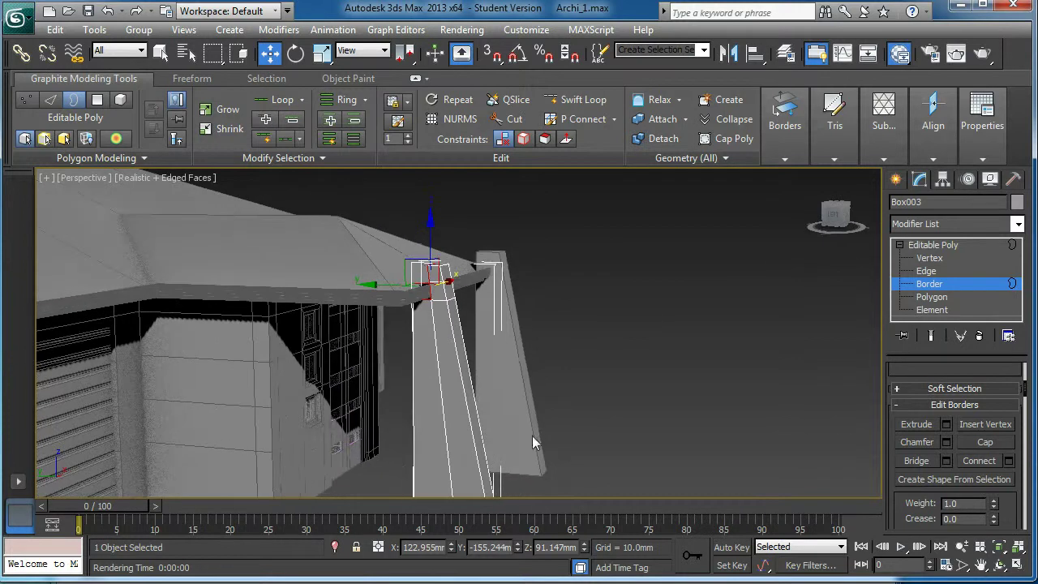
pyautogui.click(925, 251)
pyautogui.click(503, 394)
pyautogui.press('Delete')
# Step: Clone the notched column as a single copy along its local X axis to the other side of the entrance
pyautogui.keyDown('alt'); pyautogui.moveTo(486, 399); pyautogui.dragTo(600, 306, button='middle'); pyautogui.keyUp('alt')
pyautogui.scroll(-2, 600, 305)
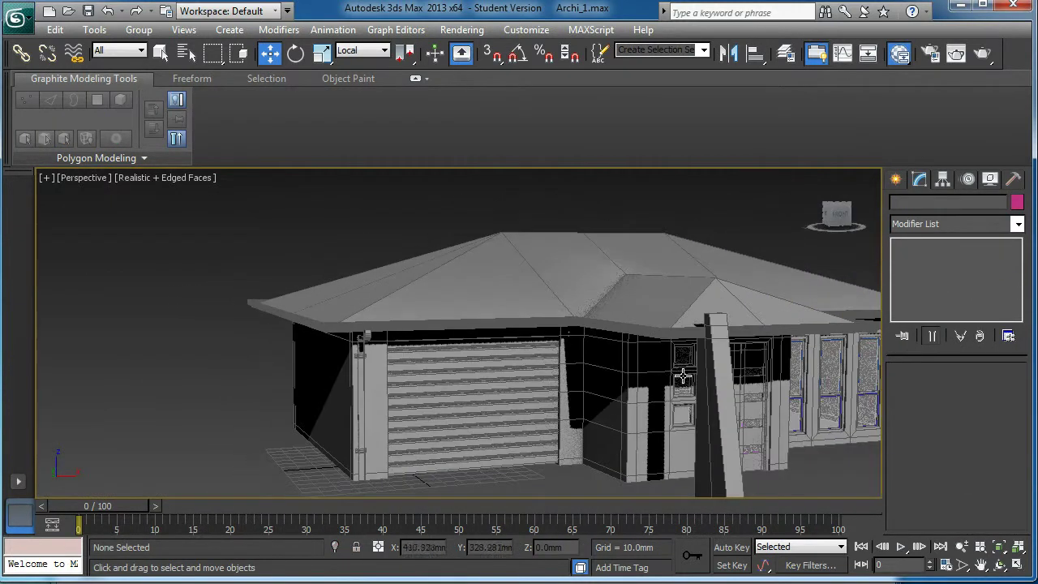
pyautogui.scroll(4, 441, 329)
pyautogui.keyDown('alt'); pyautogui.moveTo(635, 373); pyautogui.dragTo(386, 252, button='middle'); pyautogui.keyUp('alt')
pyautogui.scroll(-3, 442, 392)
pyautogui.click(560, 410)
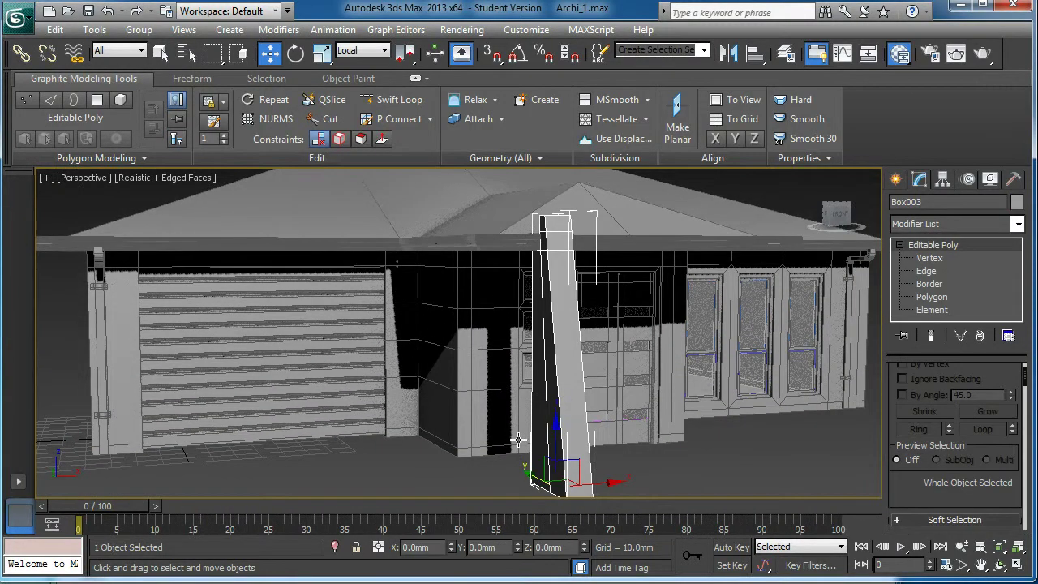
pyautogui.keyDown('shift'); pyautogui.moveTo(611, 482); pyautogui.dragTo(822, 468); pyautogui.keyUp('shift')
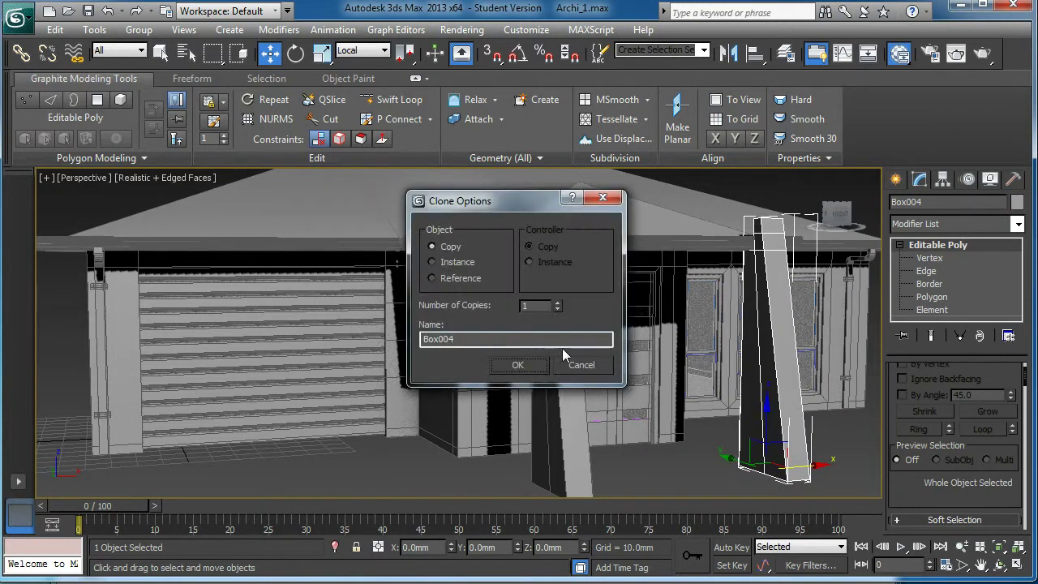
pyautogui.click(536, 364)
pyautogui.moveTo(536, 365)
pyautogui.keyDown('alt'); pyautogui.mouseDown(button='middle')
pyautogui.moveTo(685, 390)
pyautogui.moveTo(804, 451)
pyautogui.mouseUp(button='middle'); pyautogui.keyUp('alt')
pyautogui.moveTo(833, 471); pyautogui.dragTo(810, 474)
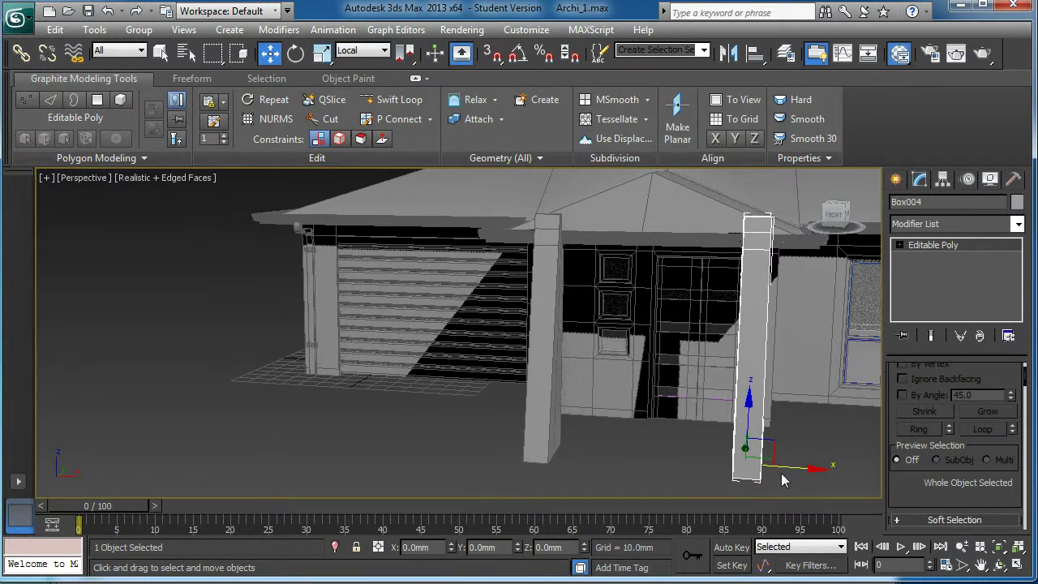
# Step: Examine how both columns line up with the entrance, porch roof and walls in the front and perspective views
pyautogui.keyDown('alt'); pyautogui.moveTo(718, 464); pyautogui.dragTo(680, 383, button='middle'); pyautogui.keyUp('alt')
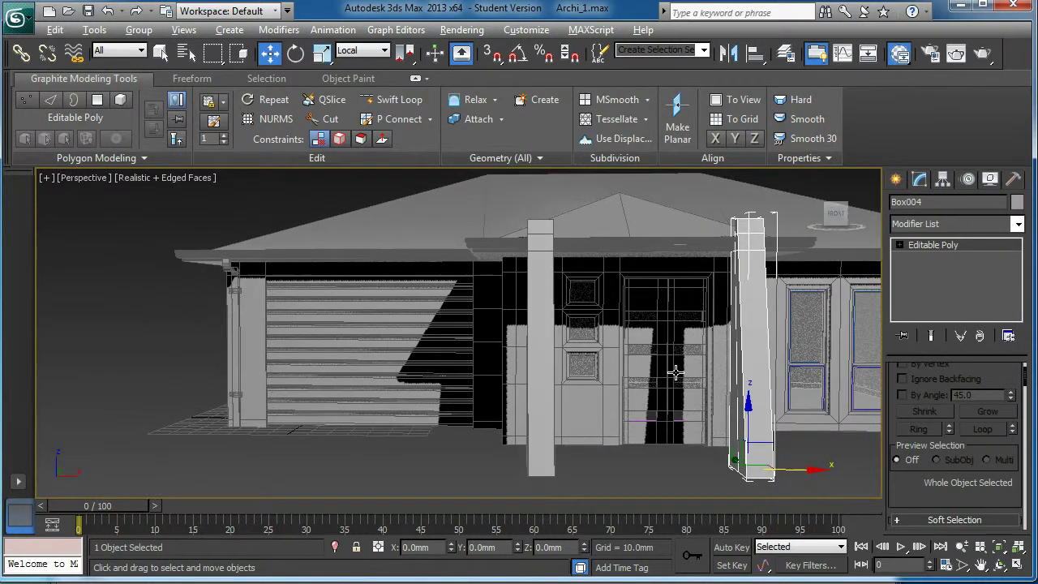
pyautogui.hotkey('alt', 'w')
pyautogui.scroll(-3, 746, 294)
pyautogui.moveTo(746, 295); pyautogui.dragTo(568, 272, button='middle')
pyautogui.scroll(-2, 657, 251)
pyautogui.moveTo(714, 274); pyautogui.dragTo(671, 277, button='middle')
pyautogui.hotkey('alt', 'w')
pyautogui.scroll(-4, 614, 324)
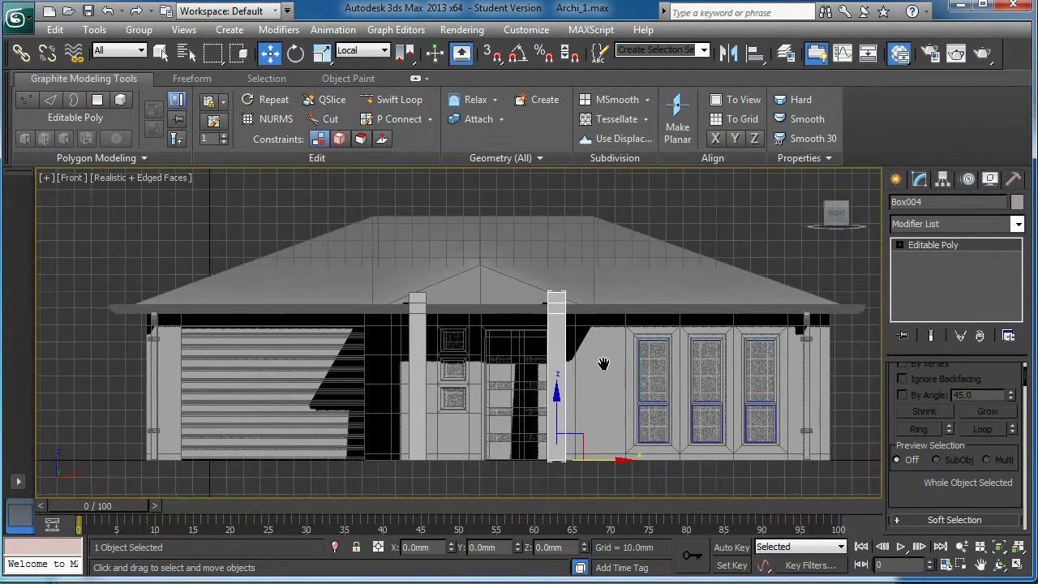
pyautogui.moveTo(603, 343); pyautogui.dragTo(606, 295, button='middle')
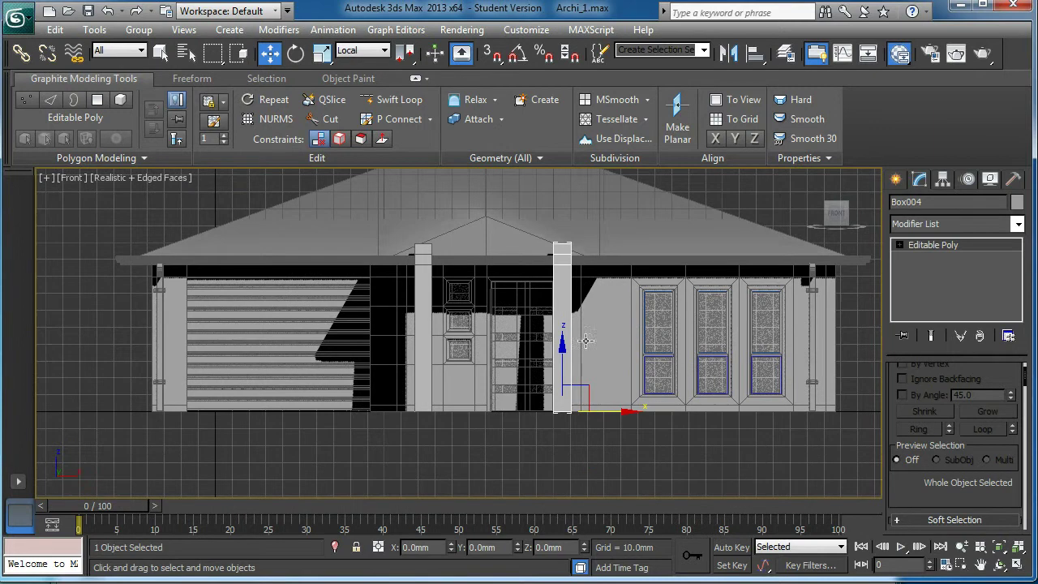
pyautogui.click(429, 367)
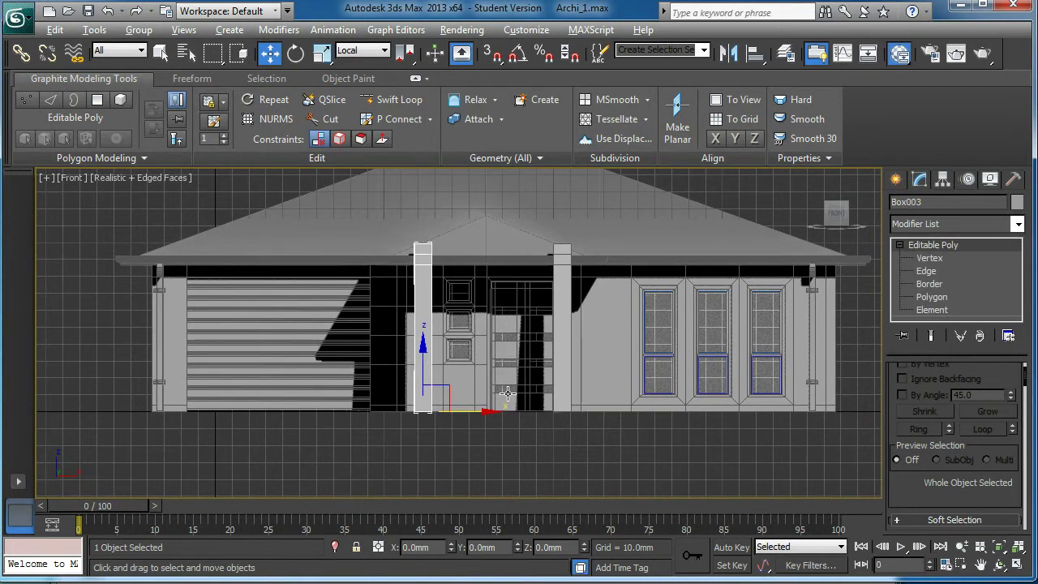
pyautogui.hotkey('alt', 'w')
pyautogui.keyDown('alt'); pyautogui.moveTo(582, 431); pyautogui.dragTo(608, 430, button='middle'); pyautogui.keyUp('alt')
pyautogui.hotkey('alt', 'w')
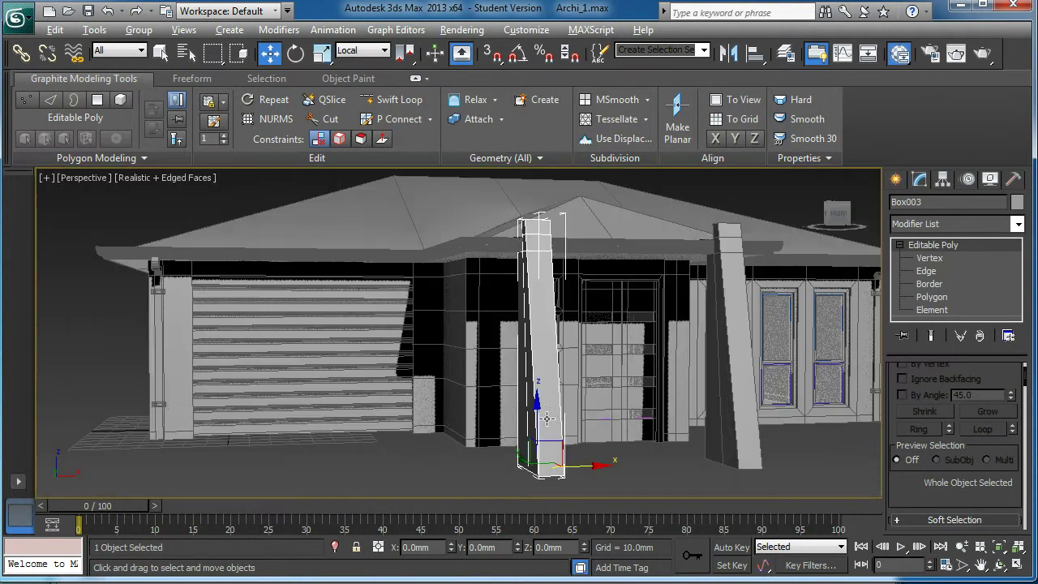
pyautogui.keyDown('alt'); pyautogui.moveTo(475, 341); pyautogui.dragTo(442, 389, button='middle'); pyautogui.keyUp('alt')
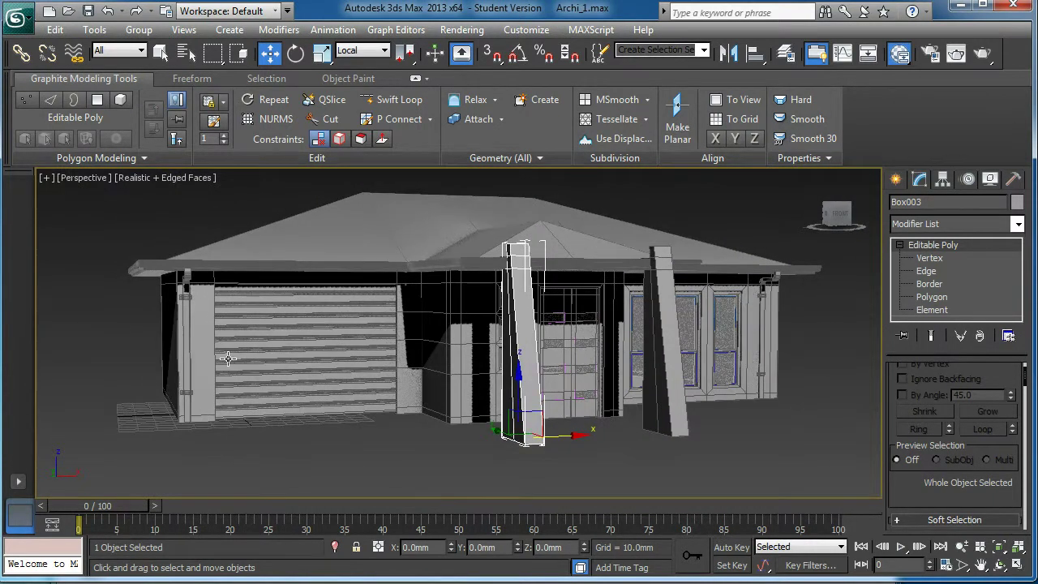
pyautogui.keyDown('alt'); pyautogui.moveTo(227, 357); pyautogui.dragTo(340, 351, button='middle'); pyautogui.keyUp('alt')
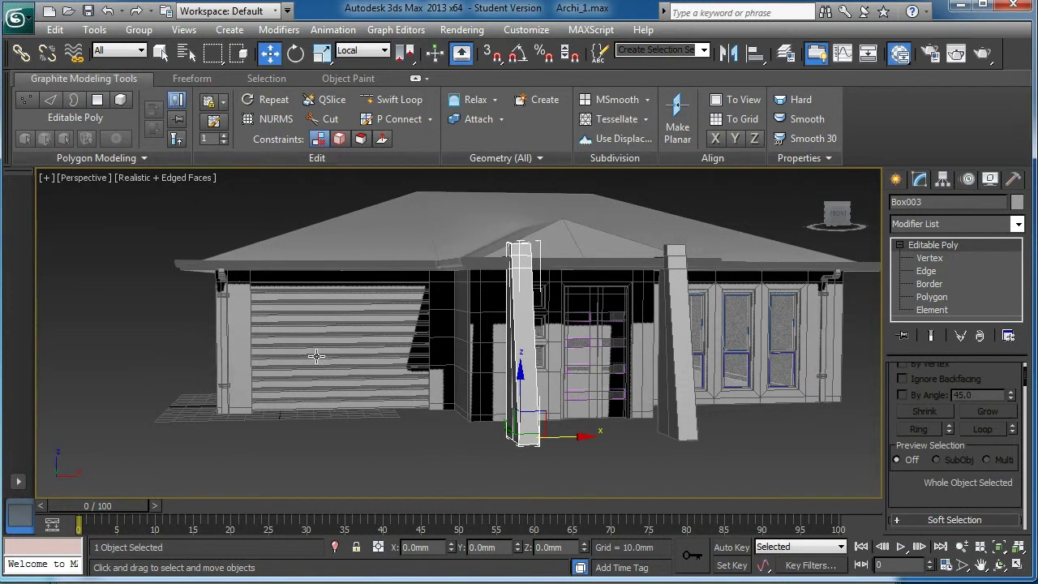
pyautogui.keyDown('alt'); pyautogui.moveTo(297, 341); pyautogui.dragTo(301, 373, button='middle'); pyautogui.keyUp('alt')
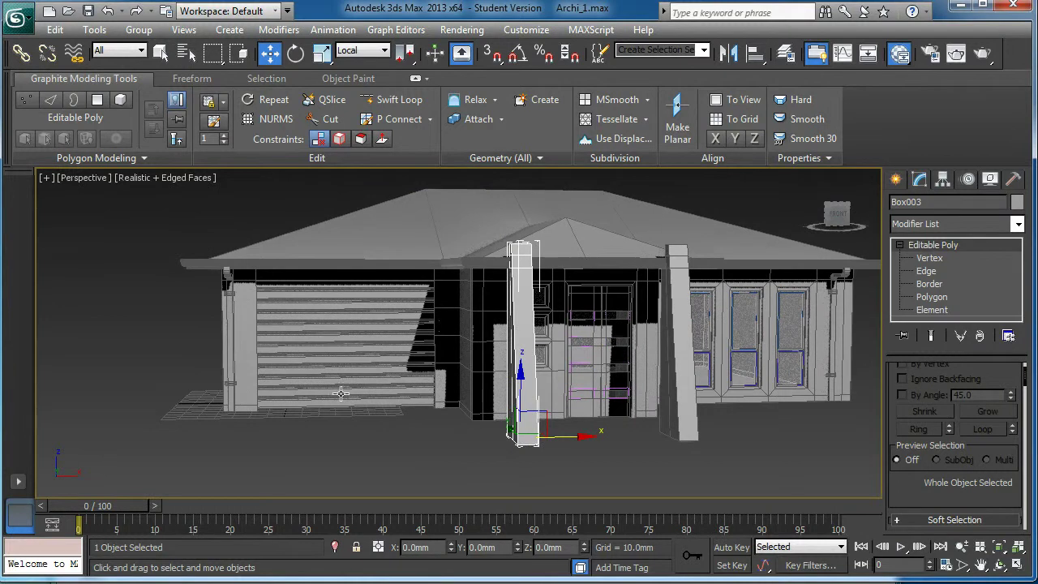
pyautogui.keyDown('alt'); pyautogui.moveTo(355, 401); pyautogui.dragTo(340, 400, button='middle'); pyautogui.keyUp('alt')
pyautogui.click(266, 355)
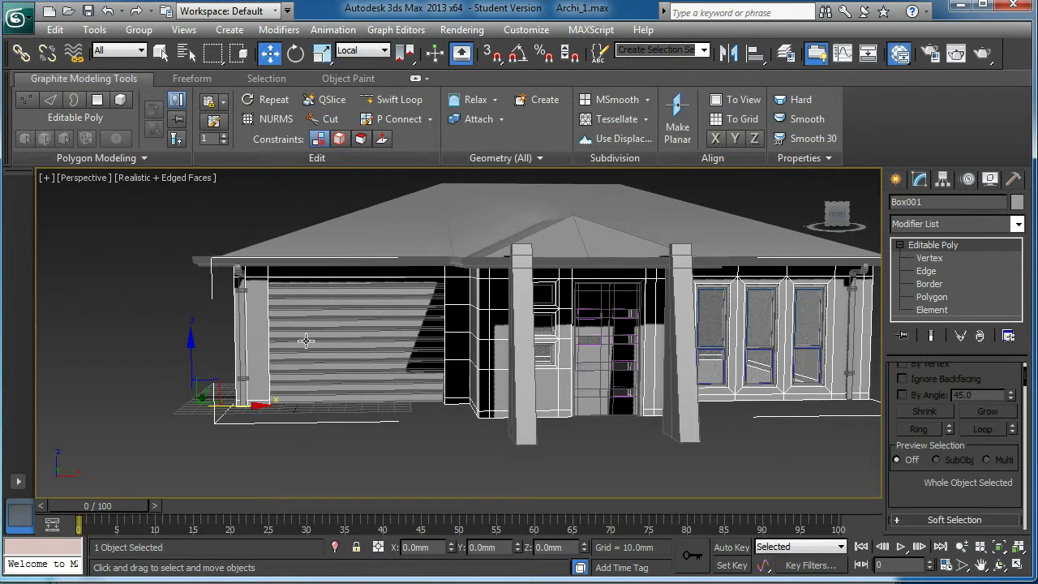
pyautogui.keyDown('alt'); pyautogui.moveTo(377, 401); pyautogui.dragTo(403, 363, button='middle'); pyautogui.keyUp('alt')
# Step: In the top view, create a box centred on the house, about 461 mm square and about -9.5 mm high
pyautogui.hotkey('alt', 'w')
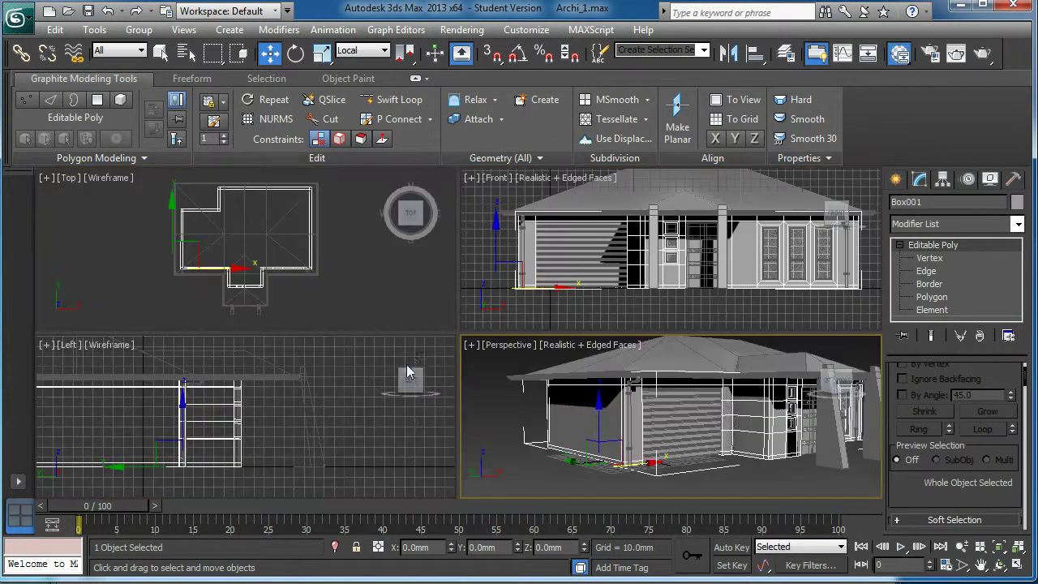
pyautogui.scroll(-3, 289, 289)
pyautogui.moveTo(289, 289); pyautogui.dragTo(312, 286, button='middle')
pyautogui.scroll(1, 333, 283)
pyautogui.click(347, 266)
pyautogui.scroll(3, 233, 227)
pyautogui.hotkey('alt', 'w')
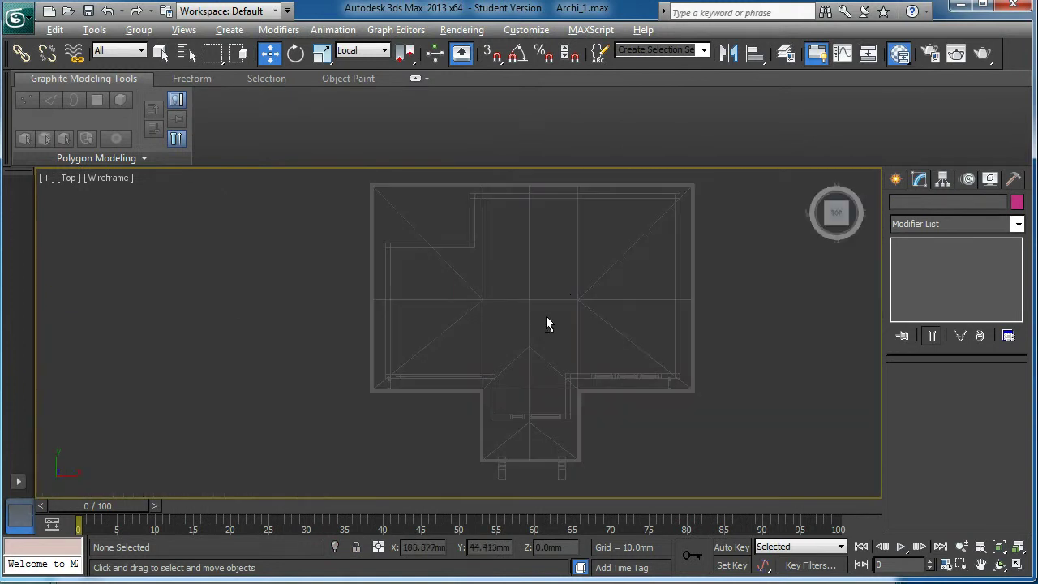
pyautogui.scroll(-1, 560, 321)
pyautogui.moveTo(565, 321); pyautogui.dragTo(527, 324, button='middle')
pyautogui.moveTo(535, 284); pyautogui.dragTo(537, 323, button='middle')
pyautogui.scroll(1, 535, 310)
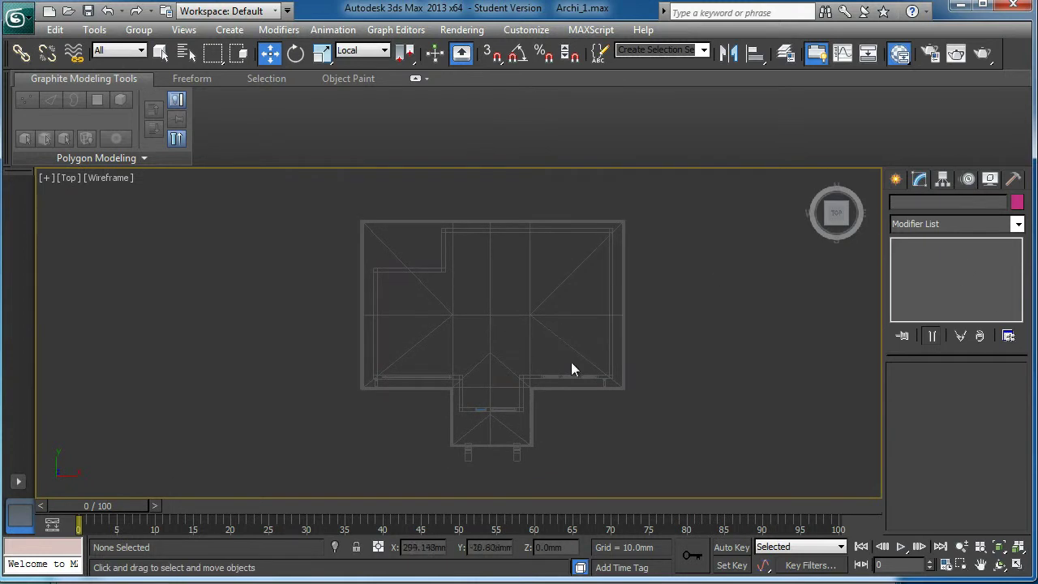
pyautogui.scroll(1, 568, 276)
pyautogui.scroll(-1, 402, 239)
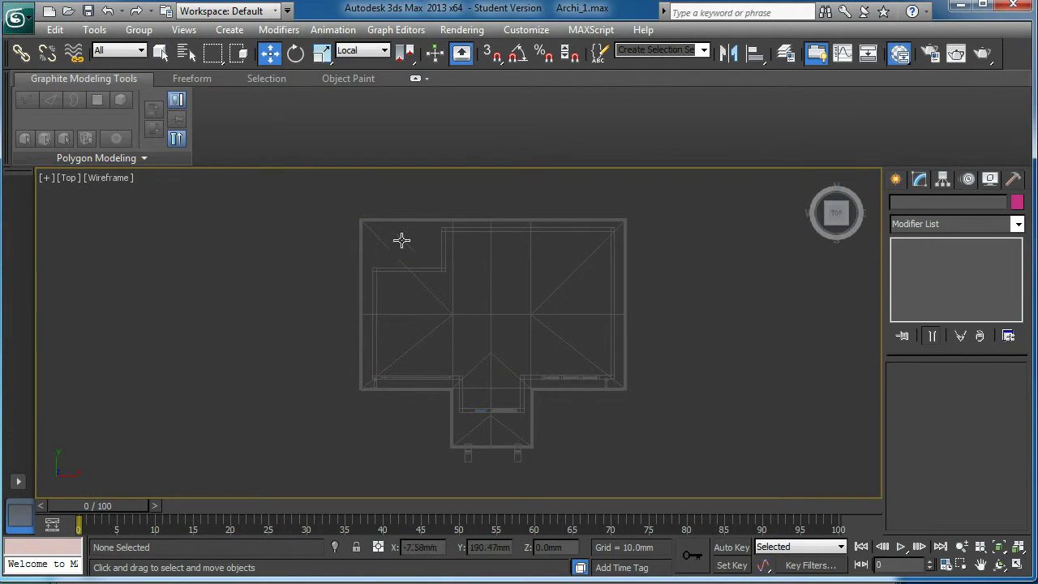
pyautogui.click(896, 180)
pyautogui.click(921, 283)
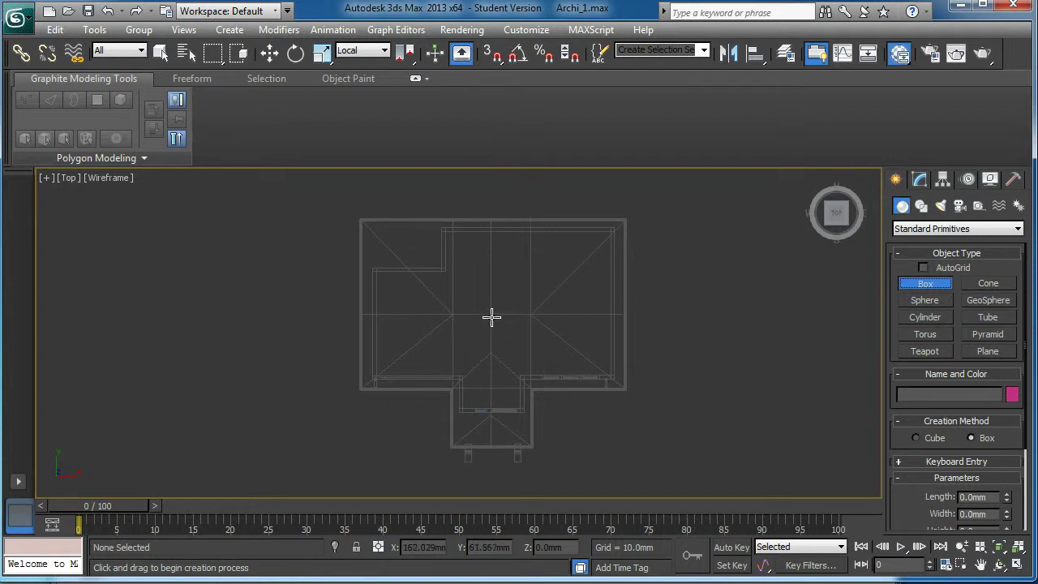
pyautogui.moveTo(490, 316); pyautogui.dragTo(592, 177)
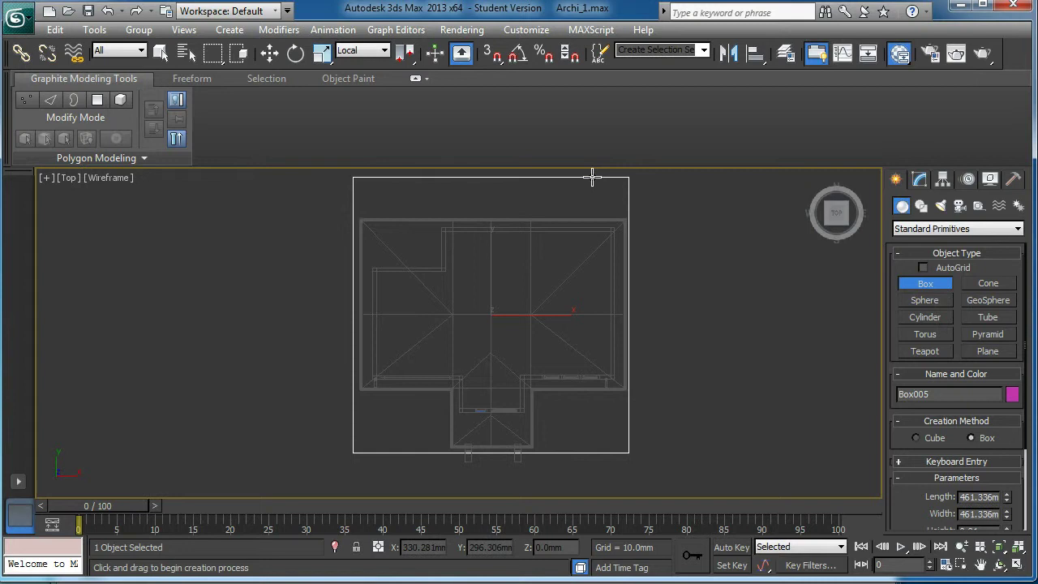
# Step: Convert the new ground slab box to an Editable Poly
pyautogui.click(923, 182)
pyautogui.rightClick(915, 243)
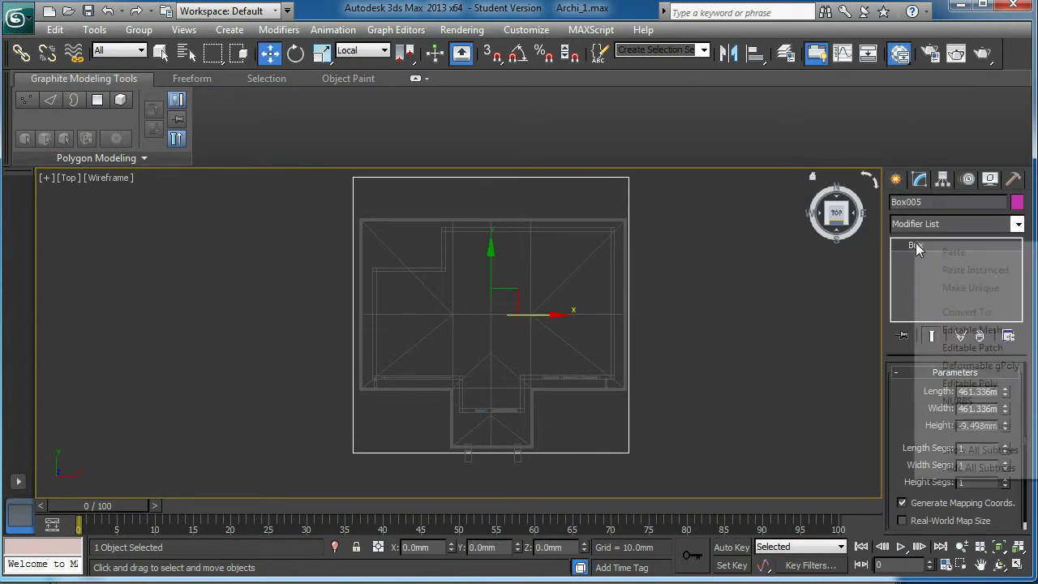
pyautogui.click(969, 384)
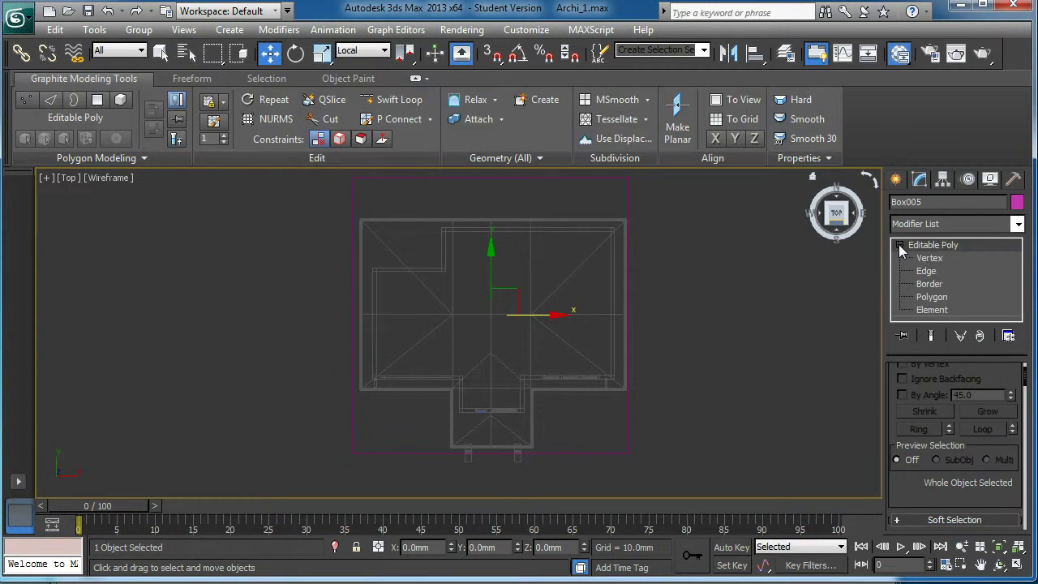
# Step: Move the slab's rear vertices to about Y 251.5 mm and its front vertices to about Y -77.8 mm, near the main roof edges
pyautogui.click(931, 258)
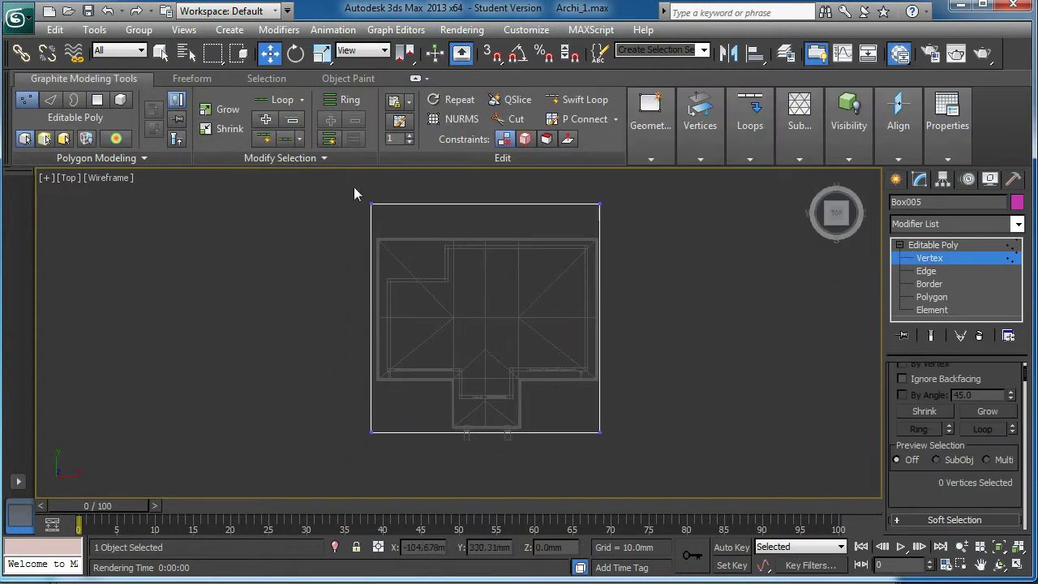
pyautogui.moveTo(415, 203); pyautogui.dragTo(650, 237)
pyautogui.moveTo(485, 177); pyautogui.dragTo(482, 197)
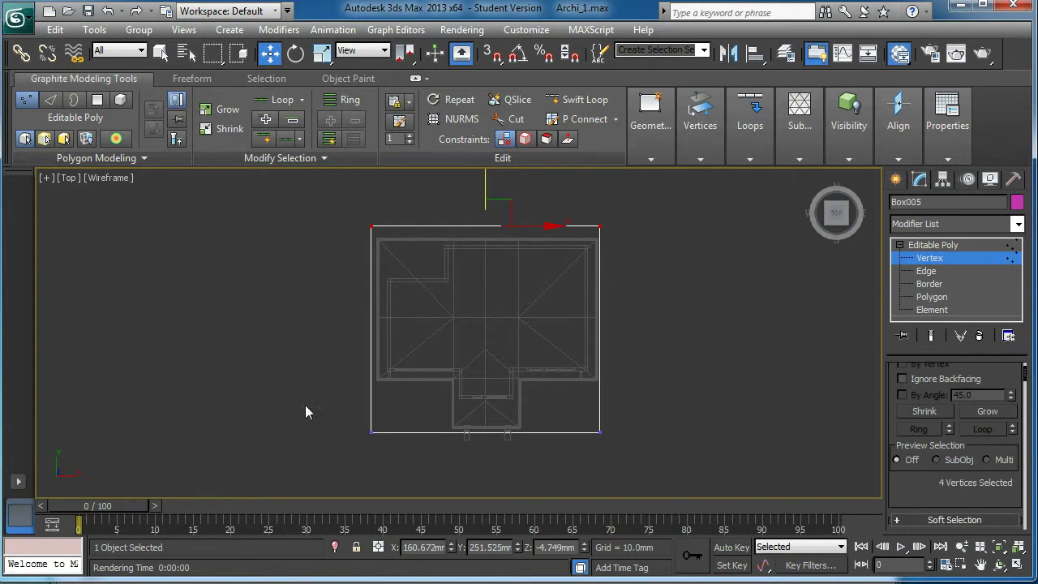
pyautogui.moveTo(775, 529); pyautogui.dragTo(774, 529)
pyautogui.moveTo(485, 389); pyautogui.dragTo(484, 347)
pyautogui.scroll(3, 460, 332)
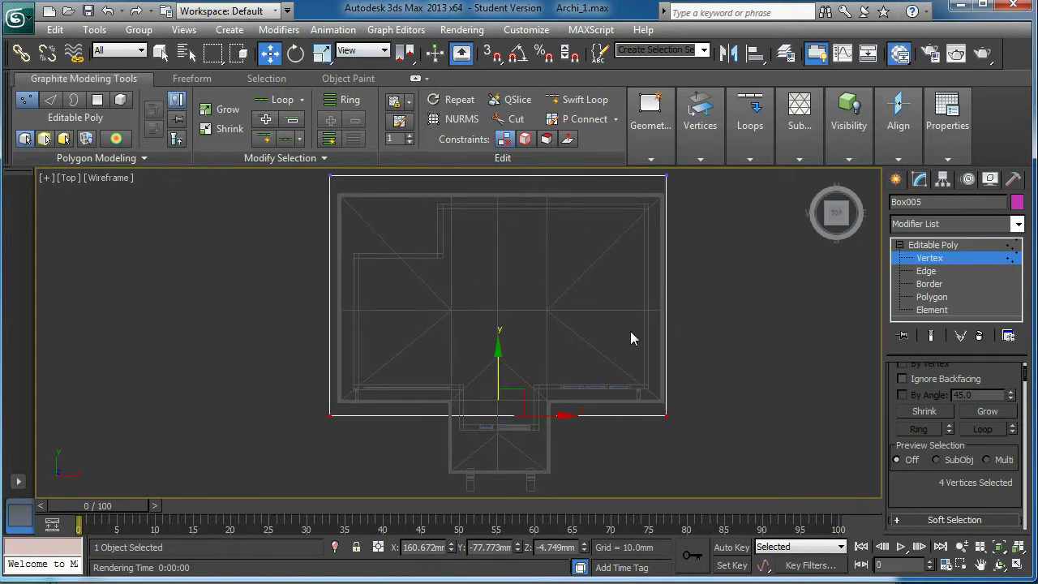
# Step: Leave vertex editing and scale the whole slab along Z to about 20.5 percent to flatten it
pyautogui.hotkey('alt', 'w')
pyautogui.keyDown('alt'); pyautogui.moveTo(580, 446); pyautogui.dragTo(599, 456, button='middle'); pyautogui.keyUp('alt')
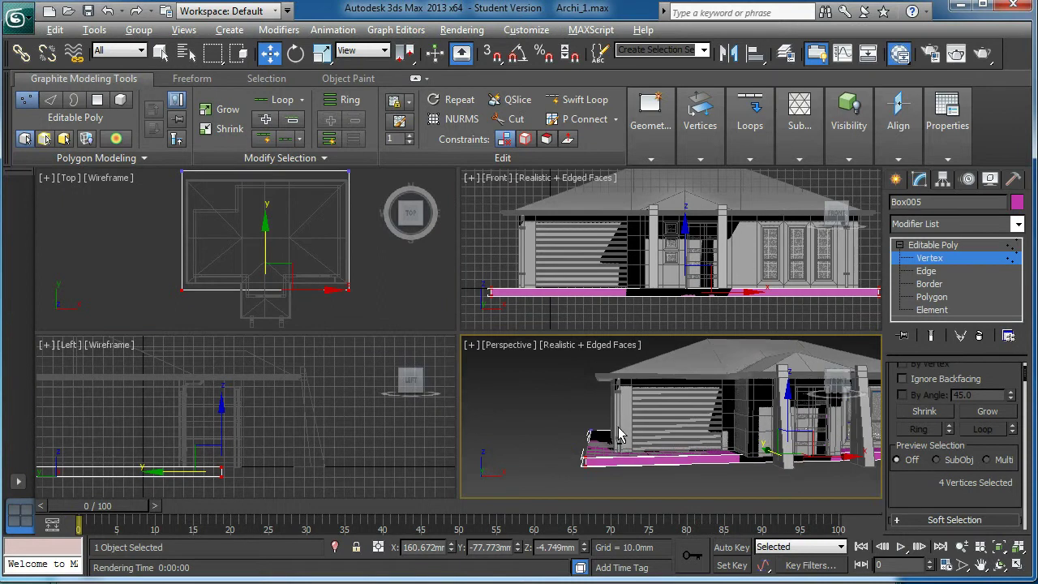
pyautogui.hotkey('alt', 'w')
pyautogui.scroll(-1, 485, 340)
pyautogui.moveTo(530, 368); pyautogui.dragTo(453, 368, button='middle')
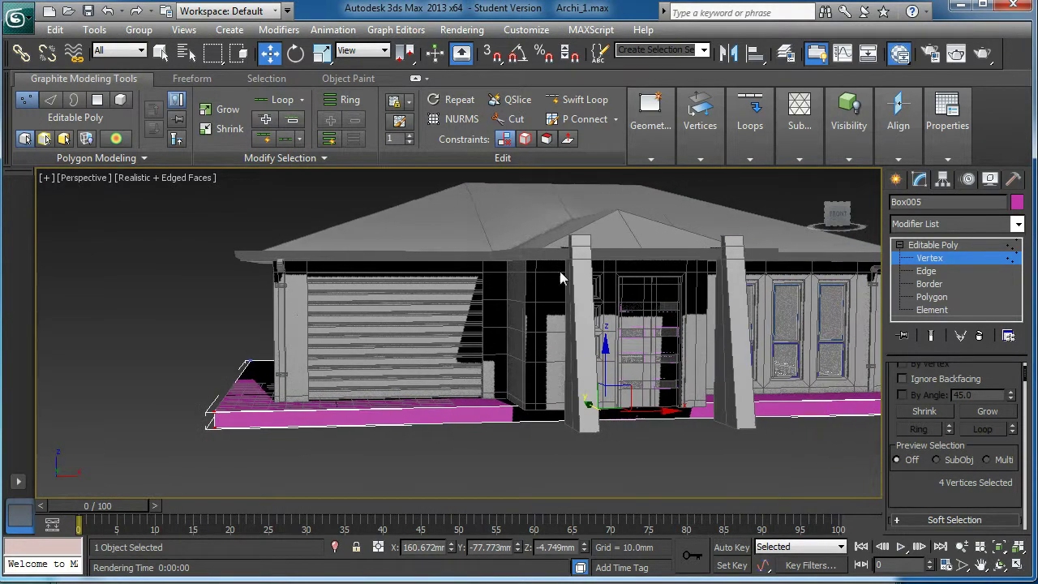
pyautogui.click(956, 244)
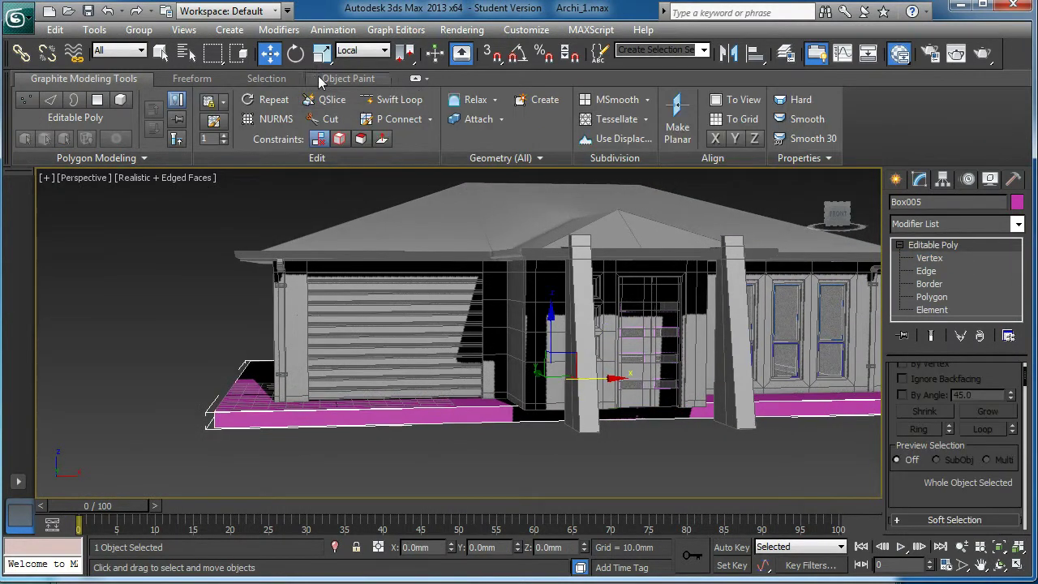
pyautogui.click(322, 52)
pyautogui.moveTo(544, 327); pyautogui.dragTo(560, 538)
# Step: Insert edge loops across the ground slab with Swift Loop, one on each side of the porch
pyautogui.keyDown('alt'); pyautogui.moveTo(415, 399); pyautogui.dragTo(533, 427, button='middle'); pyautogui.keyUp('alt')
pyautogui.moveTo(592, 385); pyautogui.dragTo(406, 398, button='middle')
pyautogui.scroll(-4, 502, 366)
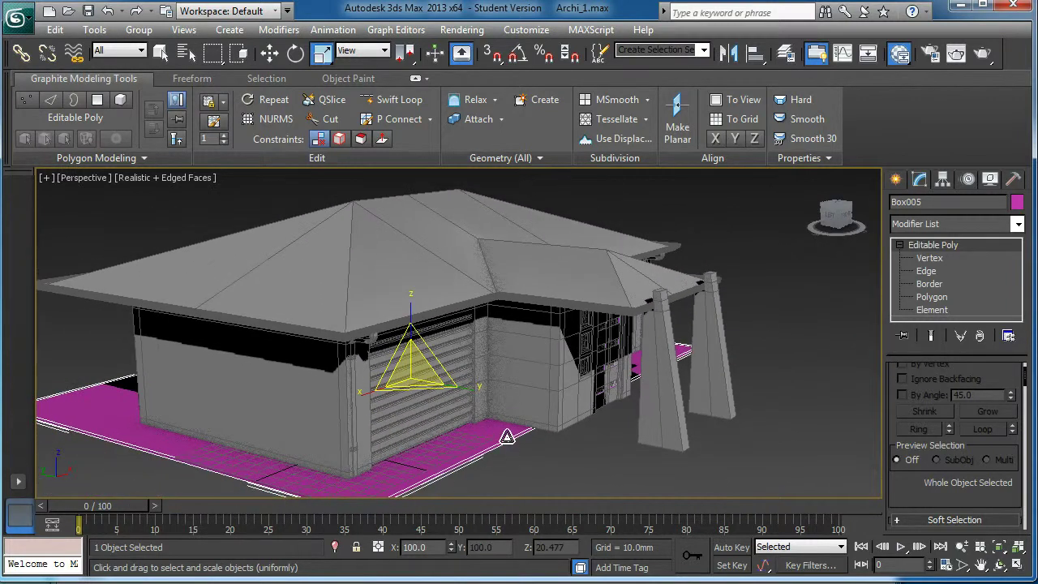
pyautogui.keyDown('alt'); pyautogui.moveTo(508, 428); pyautogui.dragTo(466, 405, button='middle'); pyautogui.keyUp('alt')
pyautogui.click(400, 105)
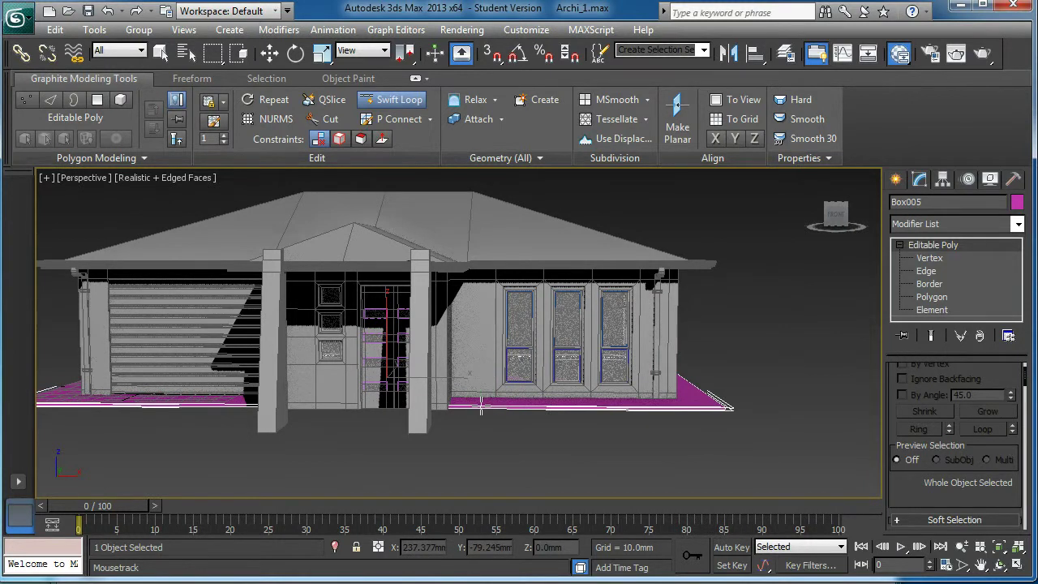
pyautogui.keyDown('alt'); pyautogui.moveTo(481, 406); pyautogui.dragTo(489, 453, button='middle'); pyautogui.keyUp('alt')
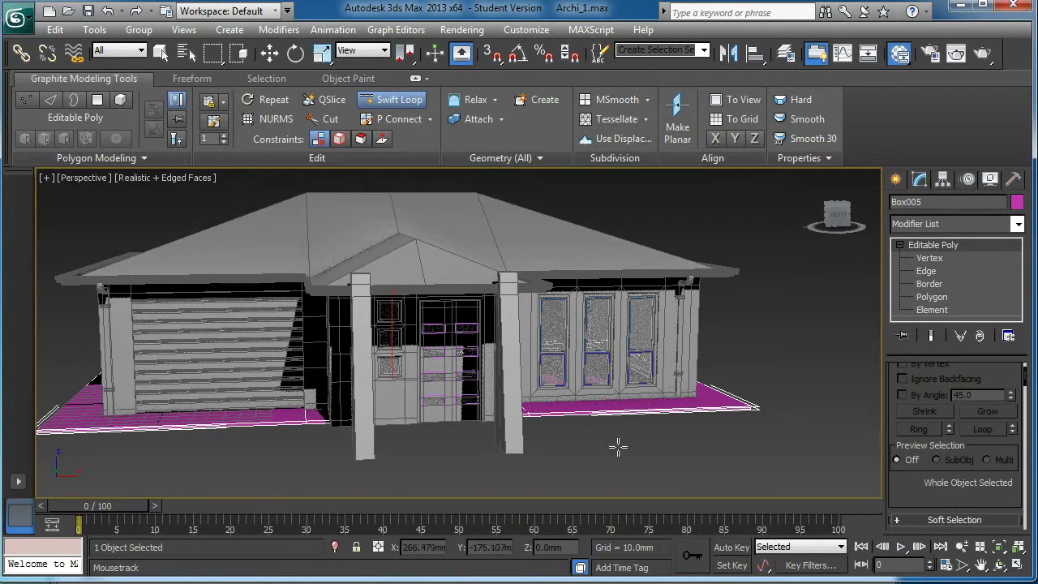
pyautogui.press('w')
# Step: Select the slab's front edge polygon between the two new loops at the porch
pyautogui.keyDown('alt'); pyautogui.moveTo(618, 447); pyautogui.dragTo(583, 430, button='middle'); pyautogui.keyUp('alt')
pyautogui.click(920, 296)
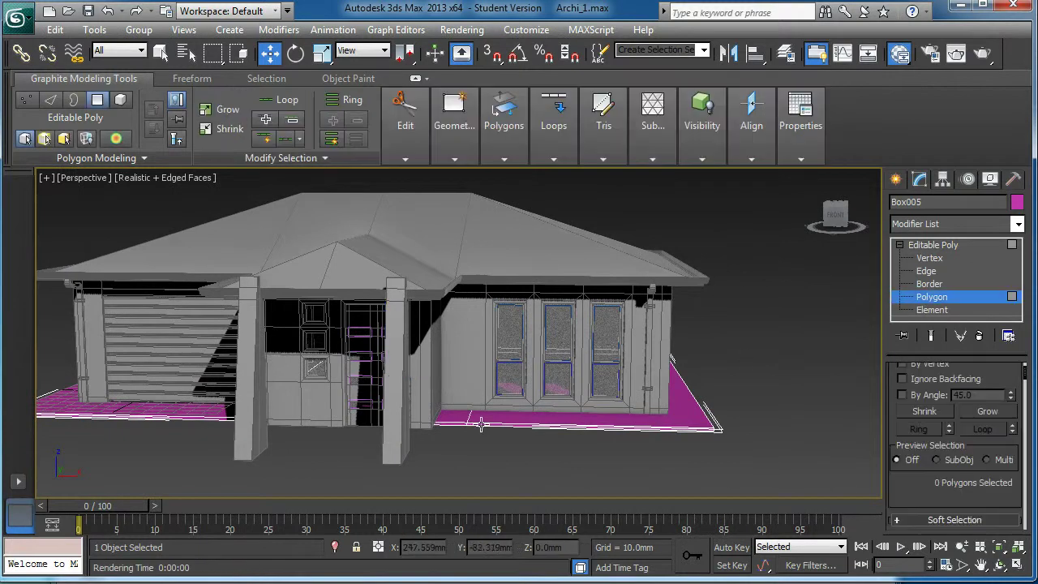
pyautogui.click(375, 423)
pyautogui.keyDown('alt'); pyautogui.moveTo(376, 423); pyautogui.dragTo(288, 442, button='middle'); pyautogui.keyUp('alt')
pyautogui.press('alt')
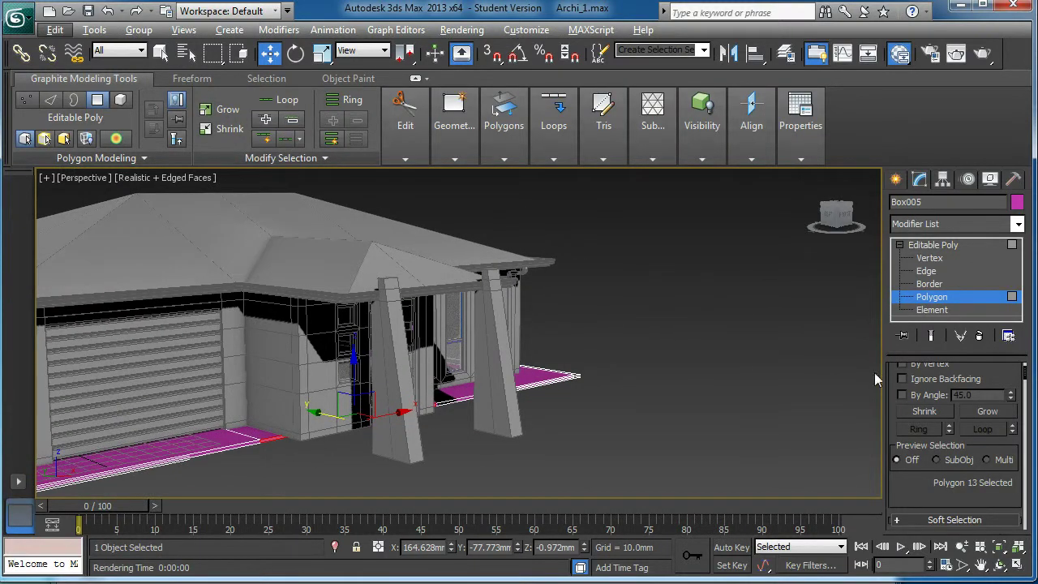
pyautogui.moveTo(900, 493); pyautogui.dragTo(919, 347)
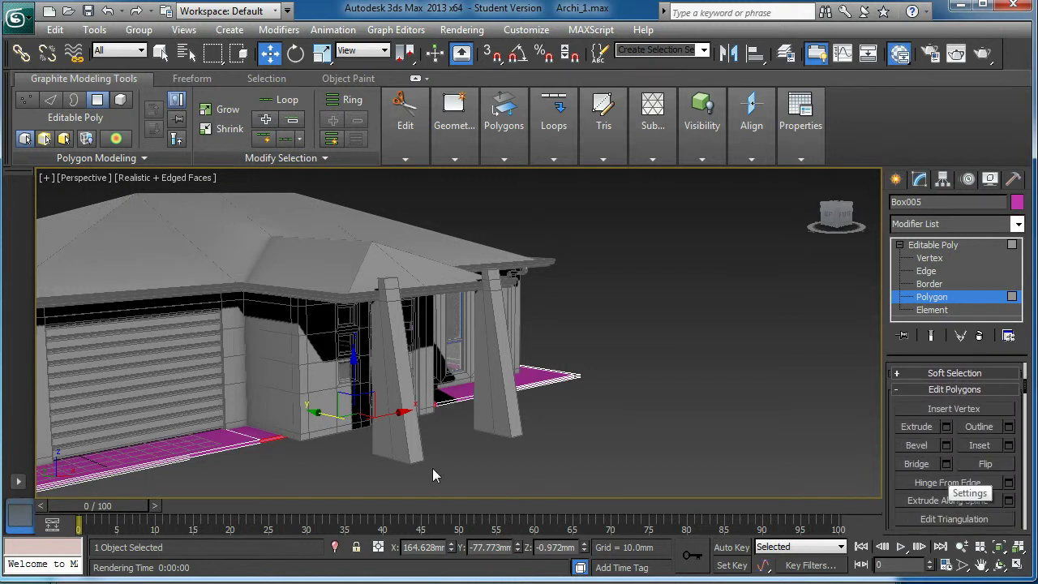
# Step: Move the slab's front vertices back towards the garage wall, to about Y -63.5 mm
pyautogui.keyDown('alt'); pyautogui.moveTo(282, 476); pyautogui.dragTo(365, 425, button='middle'); pyautogui.keyUp('alt')
pyautogui.click(932, 258)
pyautogui.keyDown('alt'); pyautogui.moveTo(319, 401); pyautogui.dragTo(334, 402, button='middle'); pyautogui.keyUp('alt')
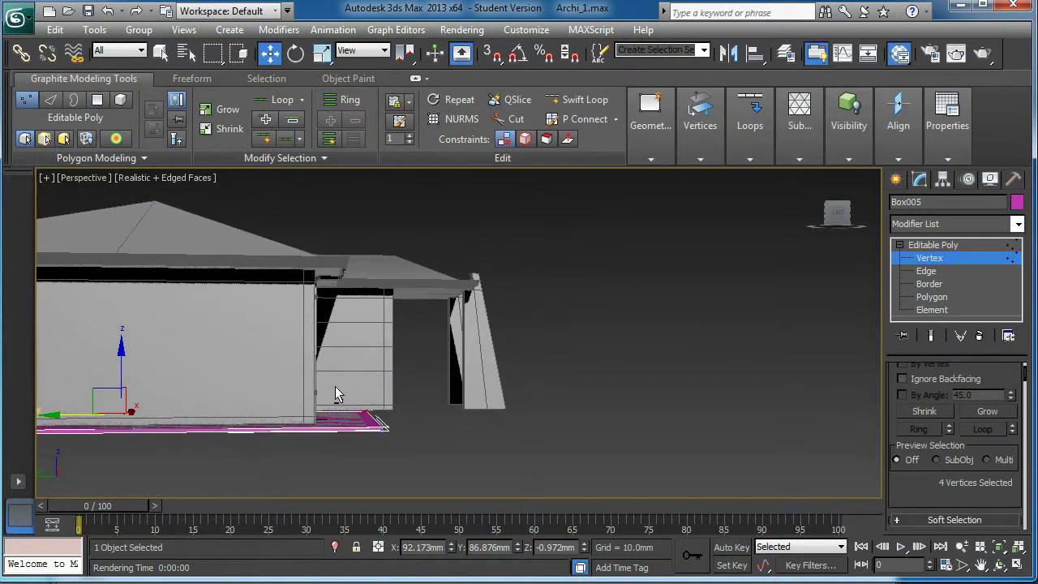
pyautogui.scroll(2, 333, 370)
pyautogui.moveTo(259, 355); pyautogui.dragTo(370, 419)
pyautogui.scroll(-1, 370, 419)
pyautogui.keyDown('alt'); pyautogui.moveTo(315, 486); pyautogui.dragTo(309, 468, button='middle'); pyautogui.keyUp('alt')
pyautogui.moveTo(303, 231); pyautogui.dragTo(390, 463)
pyautogui.moveTo(390, 463)
pyautogui.keyDown('alt'); pyautogui.mouseDown(button='middle')
pyautogui.moveTo(313, 459)
pyautogui.moveTo(404, 478)
pyautogui.mouseUp(button='middle'); pyautogui.keyUp('alt')
pyautogui.moveTo(320, 420); pyautogui.dragTo(276, 420)
pyautogui.keyDown('alt'); pyautogui.moveTo(406, 446); pyautogui.dragTo(558, 440, button='middle'); pyautogui.keyUp('alt')
pyautogui.moveTo(561, 406); pyautogui.dragTo(566, 406)
pyautogui.keyDown('alt'); pyautogui.moveTo(566, 406); pyautogui.dragTo(532, 412, button='middle'); pyautogui.keyUp('alt')
# Step: Extrude the slab's front porch polygon about 132 mm outward so it extends under both columns
pyautogui.click(932, 297)
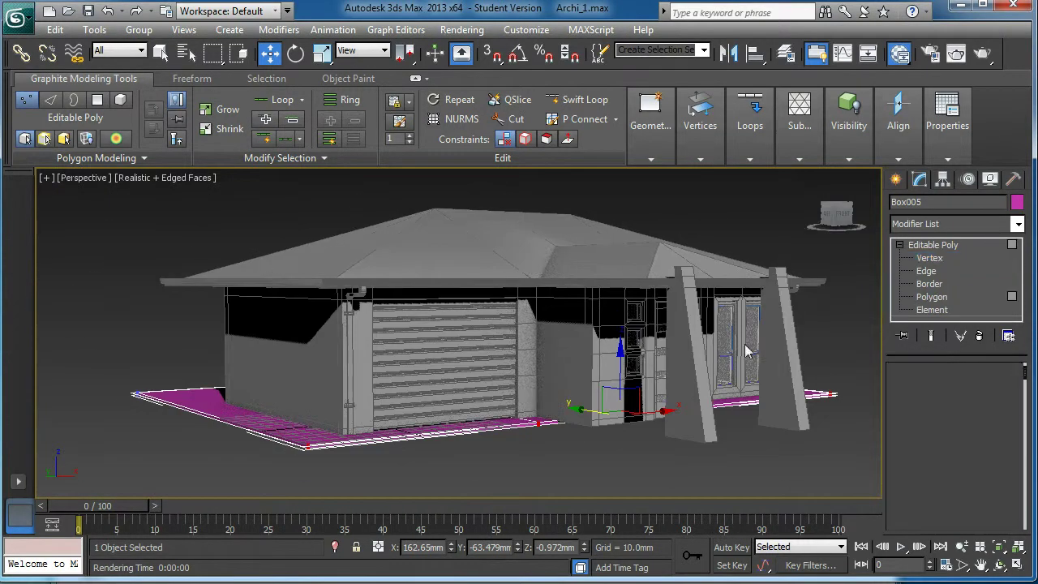
pyautogui.moveTo(932, 475); pyautogui.dragTo(909, 358)
pyautogui.click(946, 442)
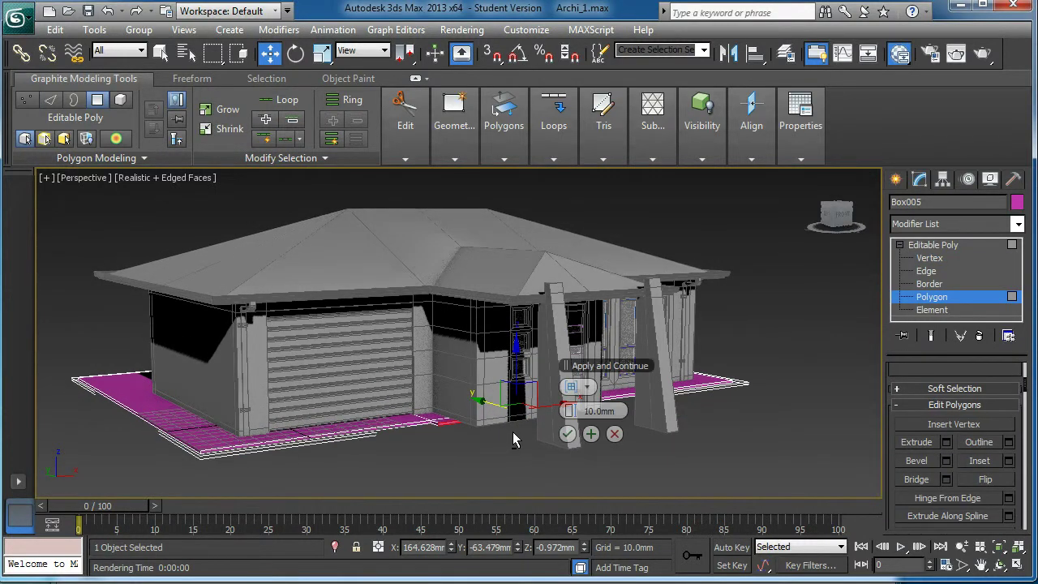
pyautogui.keyDown('alt'); pyautogui.moveTo(590, 433); pyautogui.dragTo(577, 413, button='middle'); pyautogui.keyUp('alt')
pyautogui.moveTo(578, 411); pyautogui.dragTo(577, 336)
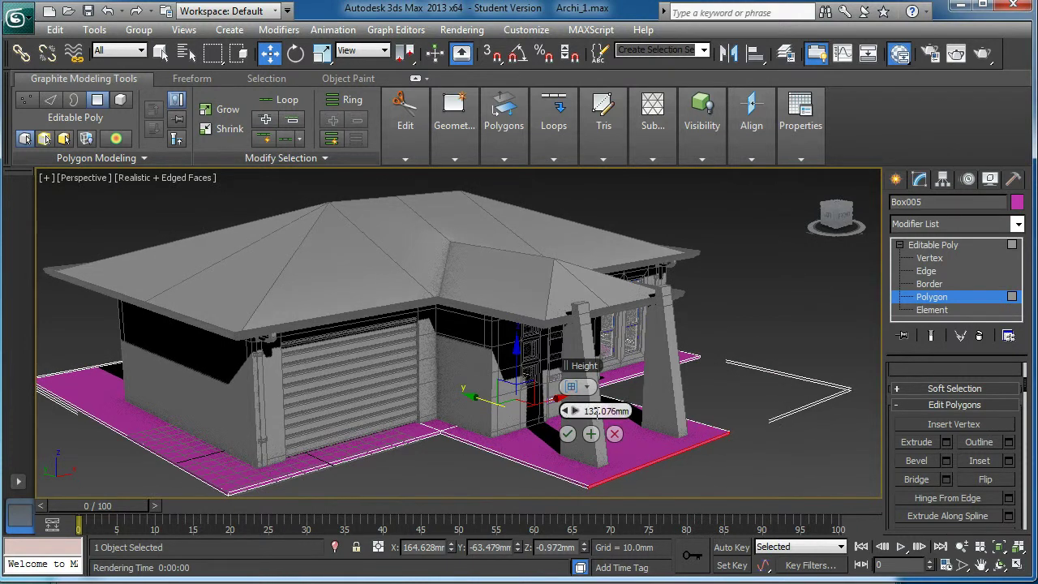
pyautogui.click(568, 433)
# Step: Change the ground slab's object color to the grey used for the rest of the house
pyautogui.scroll(-2, 576, 341)
pyautogui.keyDown('alt'); pyautogui.moveTo(513, 455); pyautogui.dragTo(397, 387, button='middle'); pyautogui.keyUp('alt')
pyautogui.click(1017, 202)
pyautogui.click(336, 278)
pyautogui.click(566, 434)
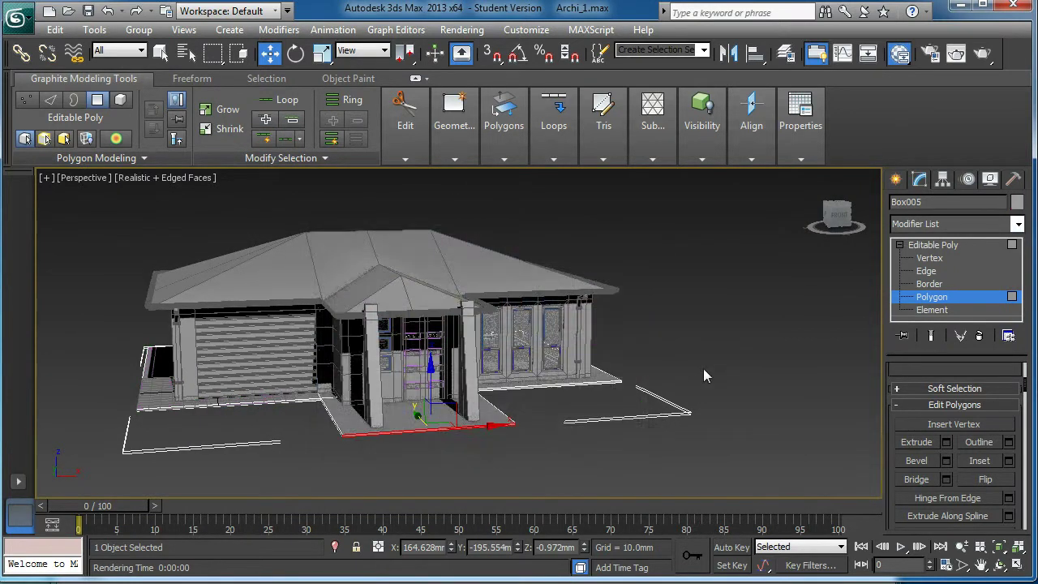
# Step: Turn off the edged faces display in the perspective view
pyautogui.keyDown('alt'); pyautogui.moveTo(607, 398); pyautogui.dragTo(545, 401, button='middle'); pyautogui.keyUp('alt')
pyautogui.press('F4')
pyautogui.keyDown('alt'); pyautogui.moveTo(333, 422); pyautogui.dragTo(424, 403, button='middle'); pyautogui.keyUp('alt')
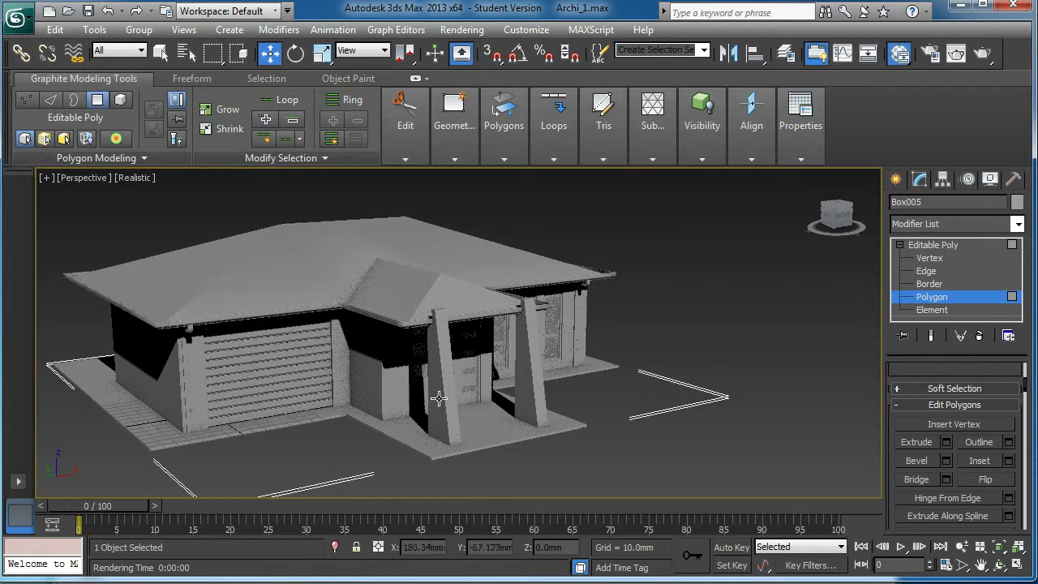
pyautogui.keyDown('alt'); pyautogui.moveTo(422, 450); pyautogui.dragTo(337, 428, button='middle'); pyautogui.keyUp('alt')
# Step: Leave polygon editing and adjust the whole slab's height slightly along Z beneath the walls
pyautogui.click(315, 346)
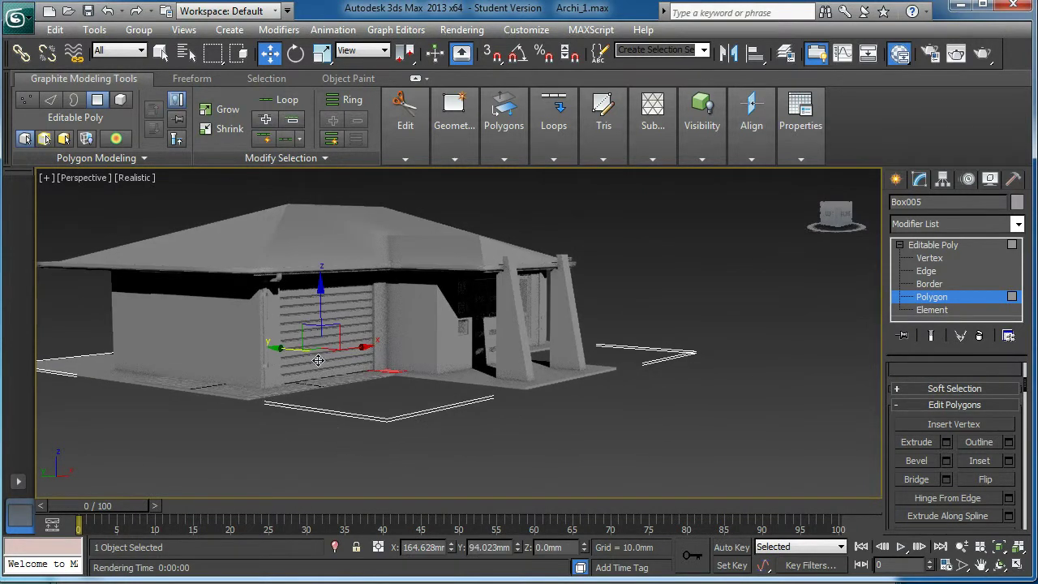
pyautogui.click(932, 245)
pyautogui.scroll(2, 324, 347)
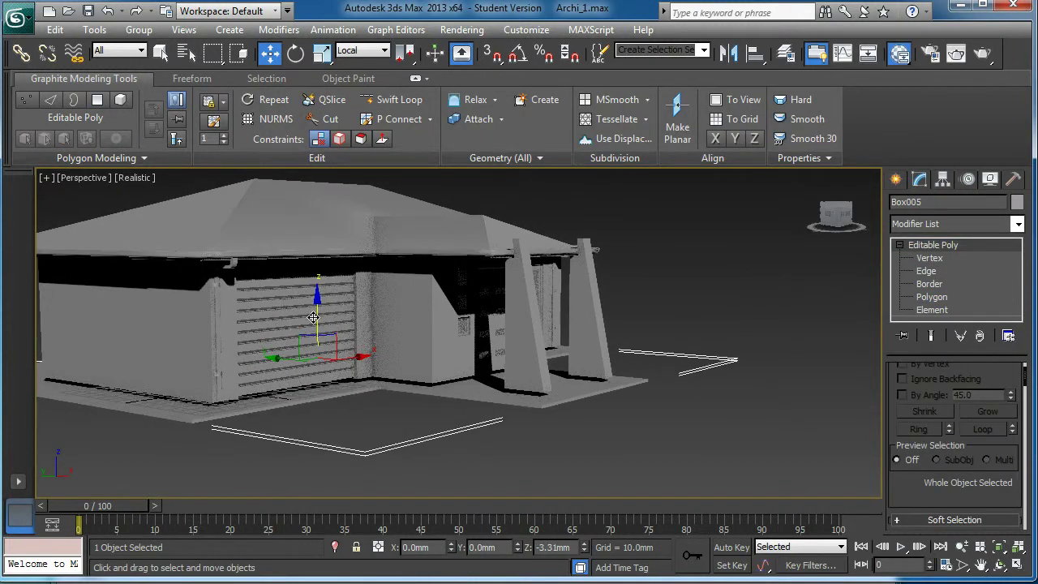
# Step: Select the garage door and lower it about 1.7 mm along its local Y axis towards the slab
pyautogui.click(274, 334)
pyautogui.press('4')
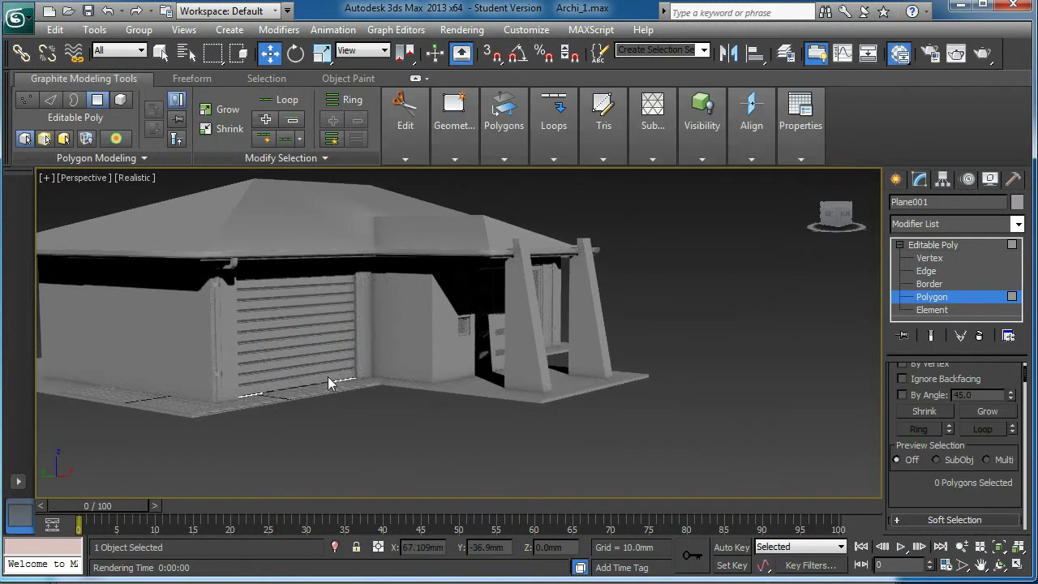
pyautogui.keyDown('alt'); pyautogui.moveTo(331, 372); pyautogui.dragTo(325, 309, button='middle'); pyautogui.keyUp('alt')
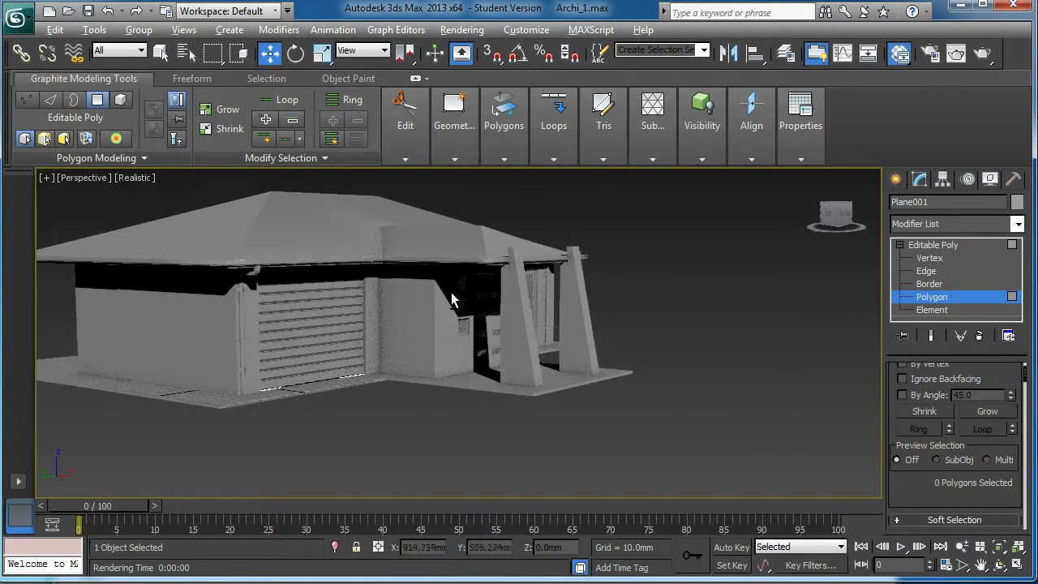
pyautogui.keyDown('alt'); pyautogui.moveTo(451, 292); pyautogui.dragTo(475, 308, button='middle'); pyautogui.keyUp('alt')
pyautogui.click(932, 245)
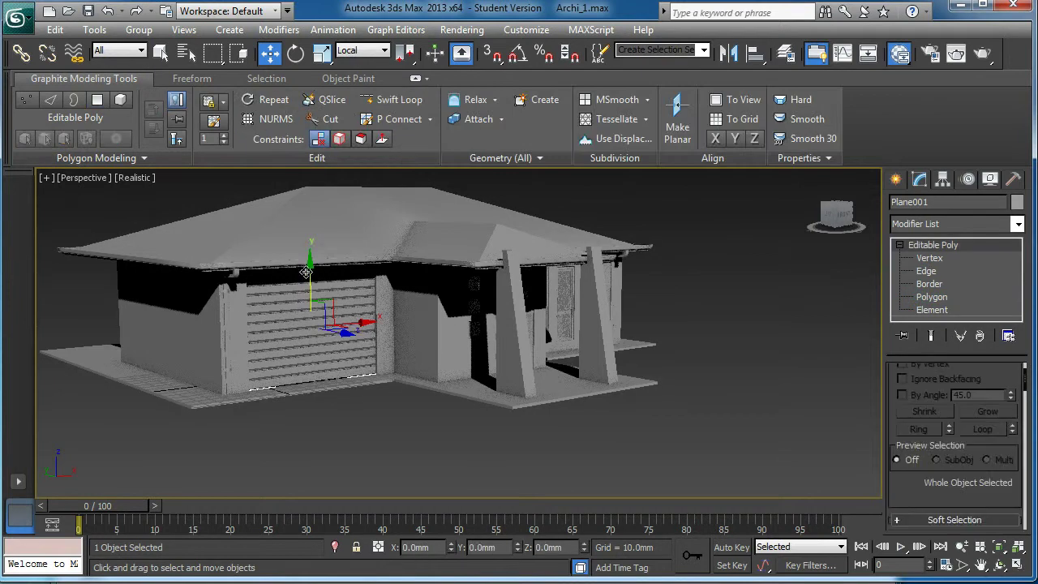
pyautogui.moveTo(314, 268); pyautogui.dragTo(314, 270)
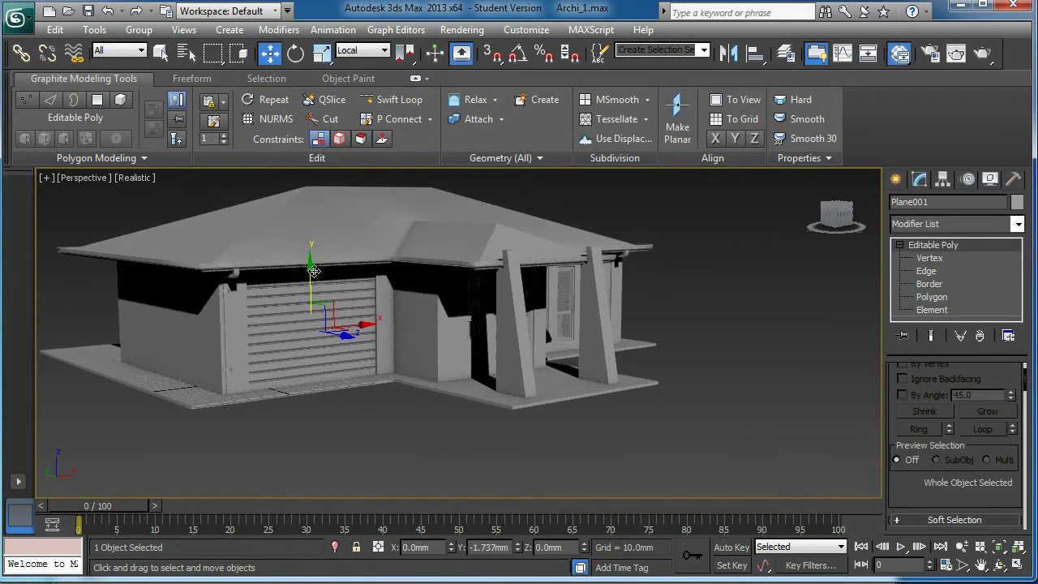
pyautogui.keyDown('alt'); pyautogui.moveTo(332, 403); pyautogui.dragTo(245, 365, button='middle'); pyautogui.keyUp('alt')
pyautogui.scroll(-2, 269, 383)
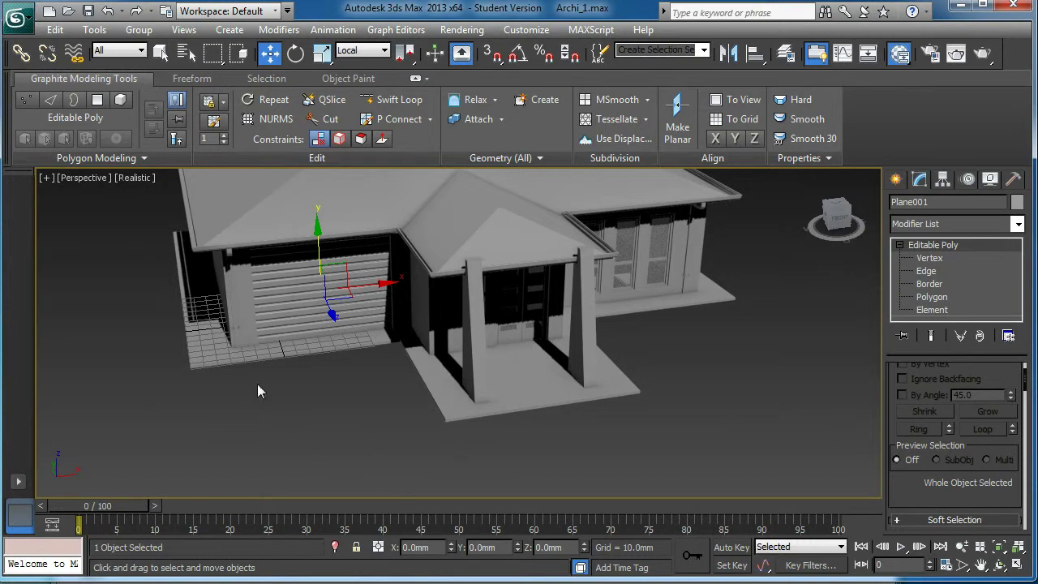
pyautogui.keyDown('alt'); pyautogui.moveTo(337, 368); pyautogui.dragTo(350, 377, button='middle'); pyautogui.keyUp('alt')
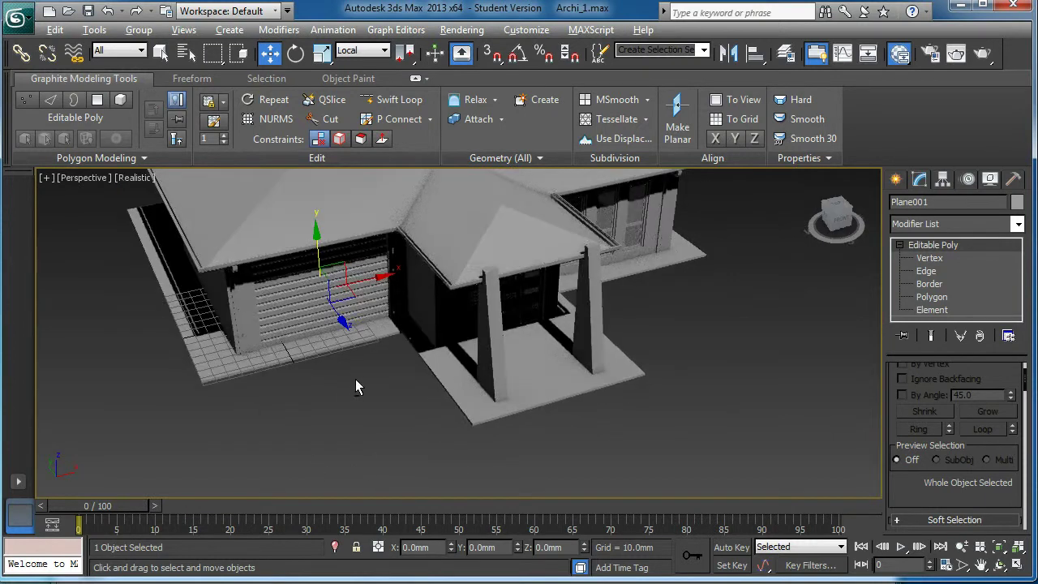
# Step: In the top view, create a driveway box in front of the garage, about 176 by 121 mm and -6 mm high
pyautogui.hotkey('alt', 'w')
pyautogui.scroll(-3, 300, 235)
pyautogui.moveTo(272, 279); pyautogui.dragTo(294, 280, button='middle')
pyautogui.scroll(1, 317, 235)
pyautogui.scroll(4, 271, 251)
pyautogui.hotkey('alt', 'w')
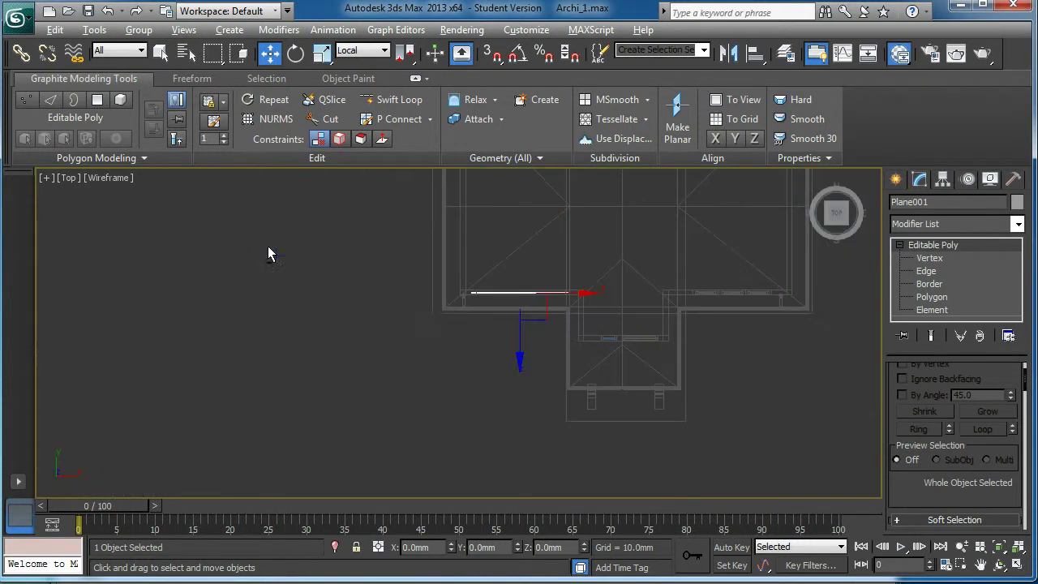
pyautogui.scroll(-2, 394, 333)
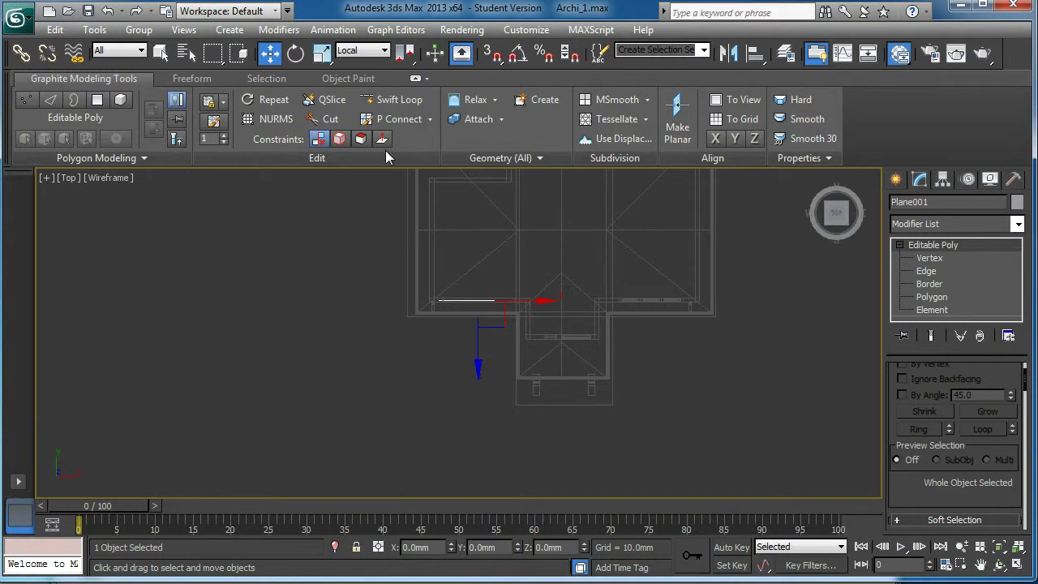
pyautogui.click(896, 180)
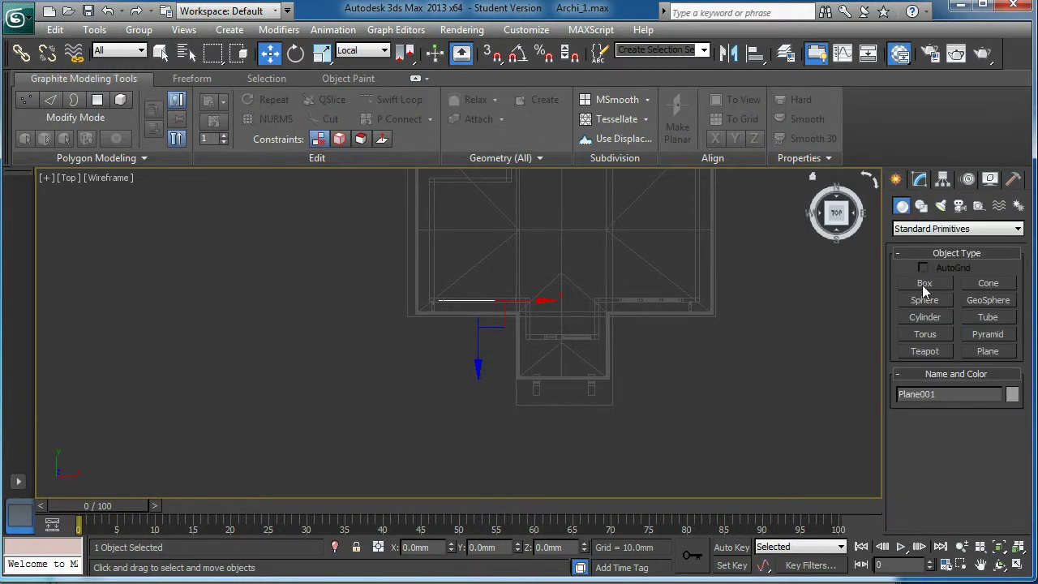
pyautogui.click(925, 284)
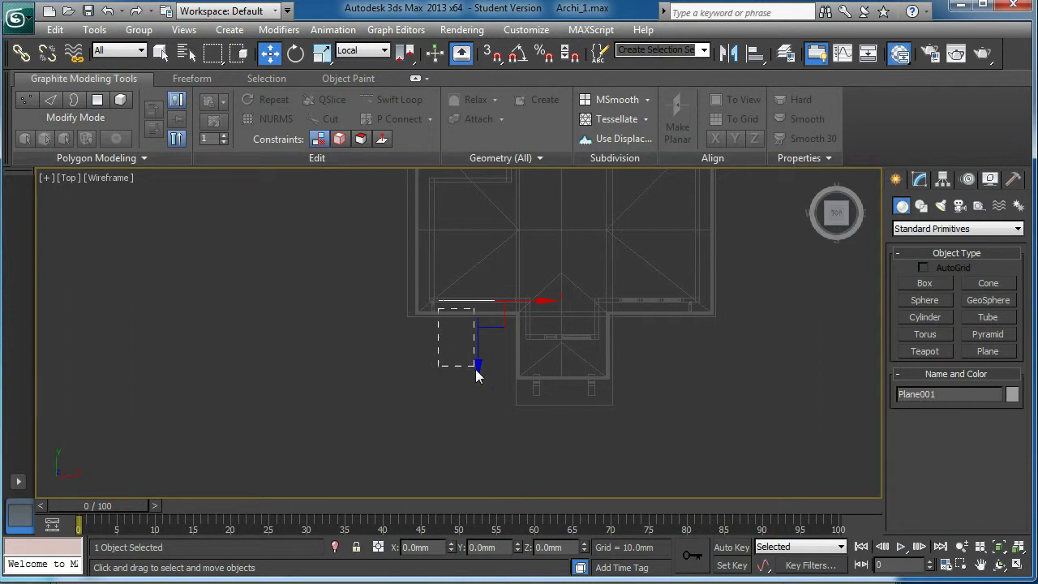
pyautogui.moveTo(492, 409); pyautogui.dragTo(495, 410)
pyautogui.click(924, 283)
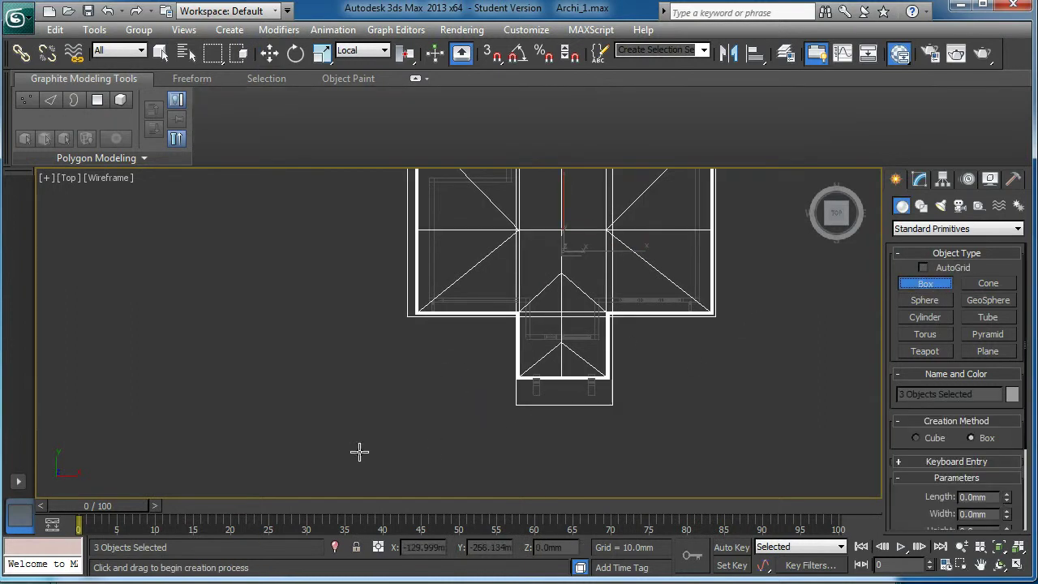
pyautogui.moveTo(432, 321); pyautogui.dragTo(512, 436)
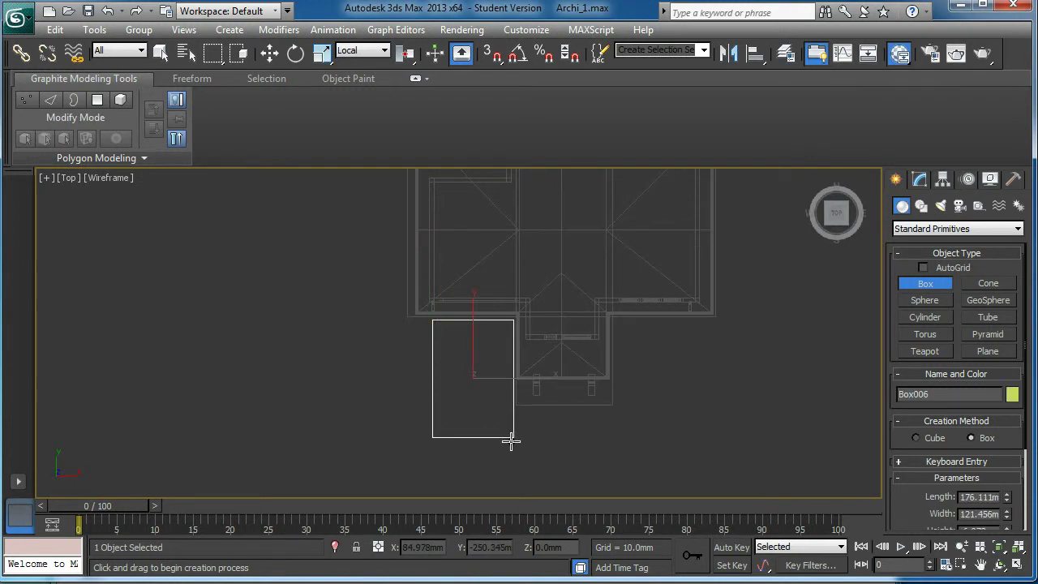
# Step: In the perspective view, scale the driveway box along Z to about 23.5 percent to flatten it
pyautogui.hotkey('alt', 'w')
pyautogui.click(596, 403)
pyautogui.hotkey('alt', 'w')
pyautogui.scroll(5, 482, 442)
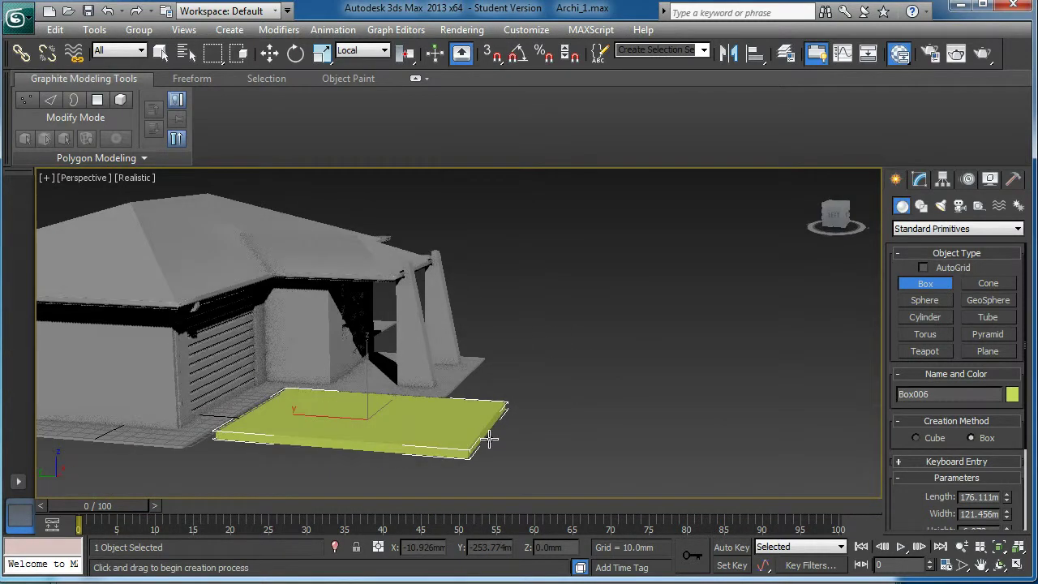
pyautogui.keyDown('alt'); pyautogui.moveTo(473, 446); pyautogui.dragTo(511, 423, button='middle'); pyautogui.keyUp('alt')
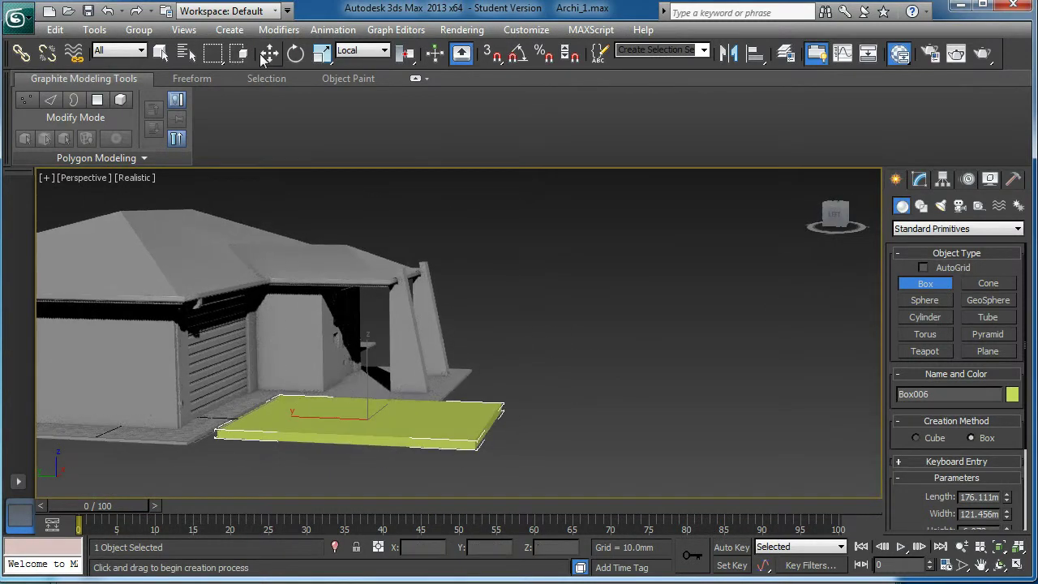
pyautogui.click(321, 53)
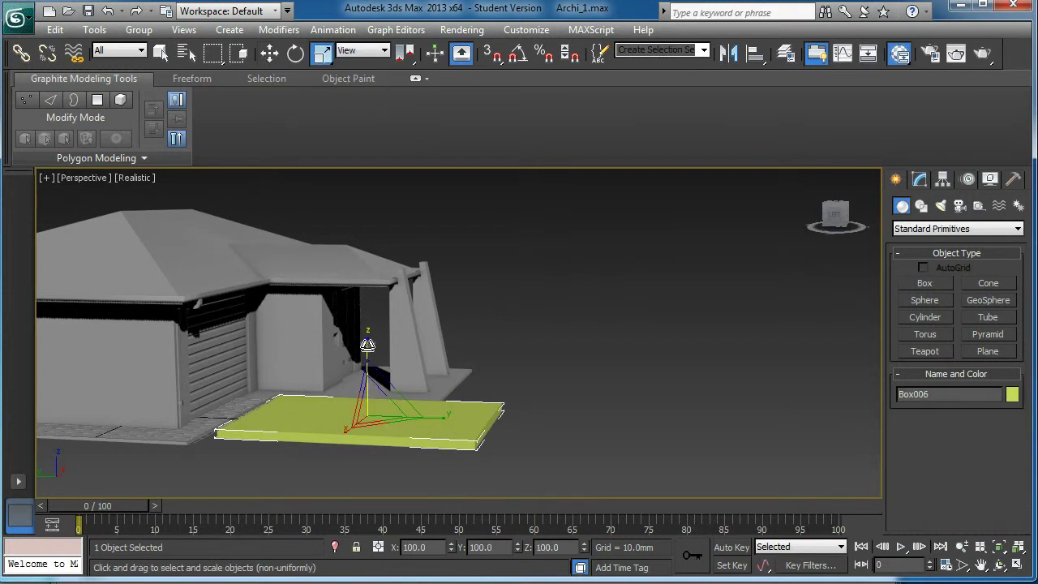
pyautogui.moveTo(369, 386); pyautogui.dragTo(389, 469)
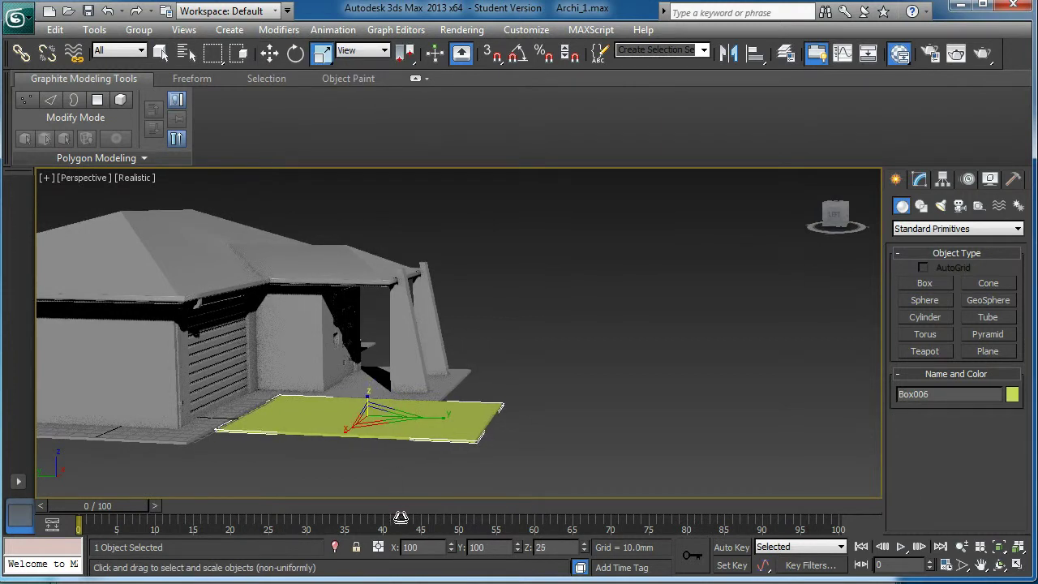
pyautogui.keyDown('alt'); pyautogui.moveTo(372, 444); pyautogui.dragTo(376, 486, button='middle'); pyautogui.keyUp('alt')
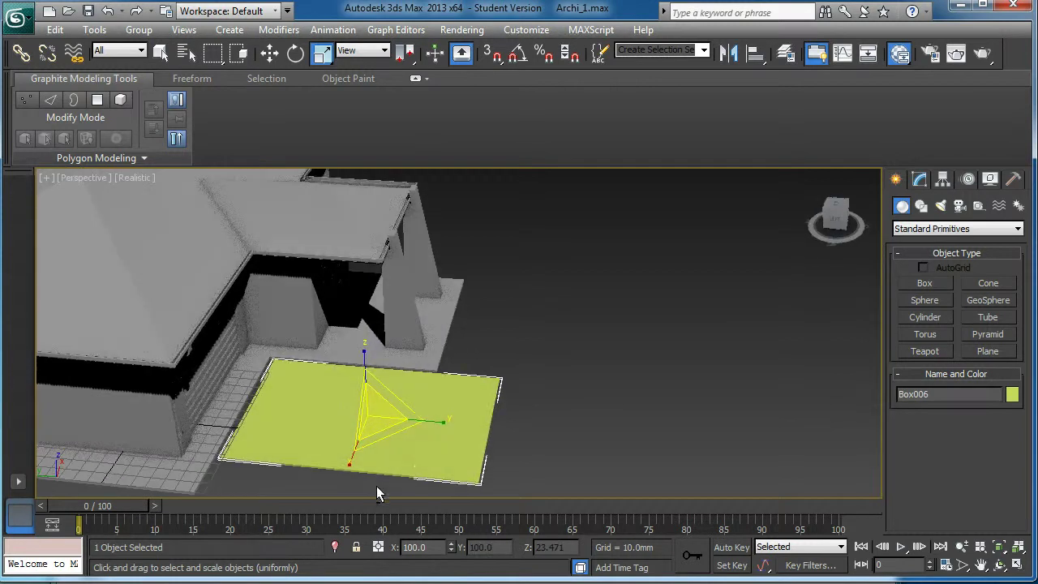
# Step: Scale the driveway slightly along Y and shift it a little along X in front of the garage
pyautogui.moveTo(447, 424); pyautogui.dragTo(445, 424)
pyautogui.keyDown('alt'); pyautogui.moveTo(445, 425); pyautogui.dragTo(358, 428, button='middle'); pyautogui.keyUp('alt')
pyautogui.press('w')
pyautogui.press('w')
pyautogui.moveTo(413, 390); pyautogui.dragTo(420, 391)
pyautogui.keyDown('alt'); pyautogui.moveTo(350, 401); pyautogui.dragTo(338, 424, button='middle'); pyautogui.keyUp('alt')
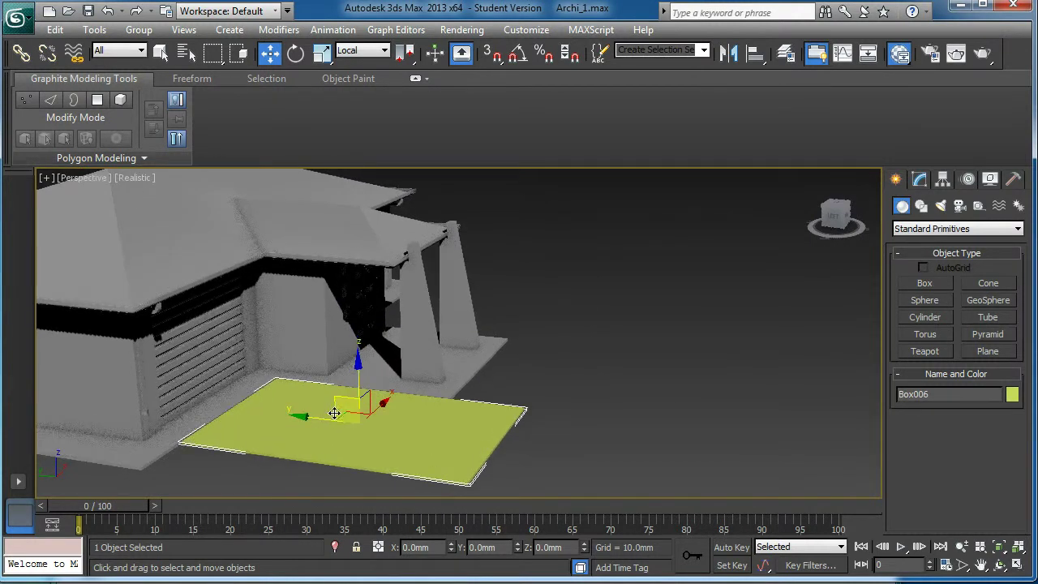
# Step: Fine-tune the driveway's position so it sits against the ground slab's front edge
pyautogui.moveTo(330, 420); pyautogui.dragTo(326, 329, button='middle')
pyautogui.scroll(3, 398, 308)
pyautogui.keyDown('alt'); pyautogui.moveTo(494, 359); pyautogui.dragTo(507, 344, button='middle'); pyautogui.keyUp('alt')
pyautogui.moveTo(622, 371); pyautogui.dragTo(619, 370)
pyautogui.keyDown('alt'); pyautogui.moveTo(619, 371); pyautogui.dragTo(470, 394, button='middle'); pyautogui.keyUp('alt')
pyautogui.moveTo(712, 381); pyautogui.dragTo(729, 383)
pyautogui.keyDown('alt'); pyautogui.moveTo(728, 382); pyautogui.dragTo(560, 345, button='middle'); pyautogui.keyUp('alt')
pyautogui.moveTo(623, 363); pyautogui.dragTo(559, 333, button='middle')
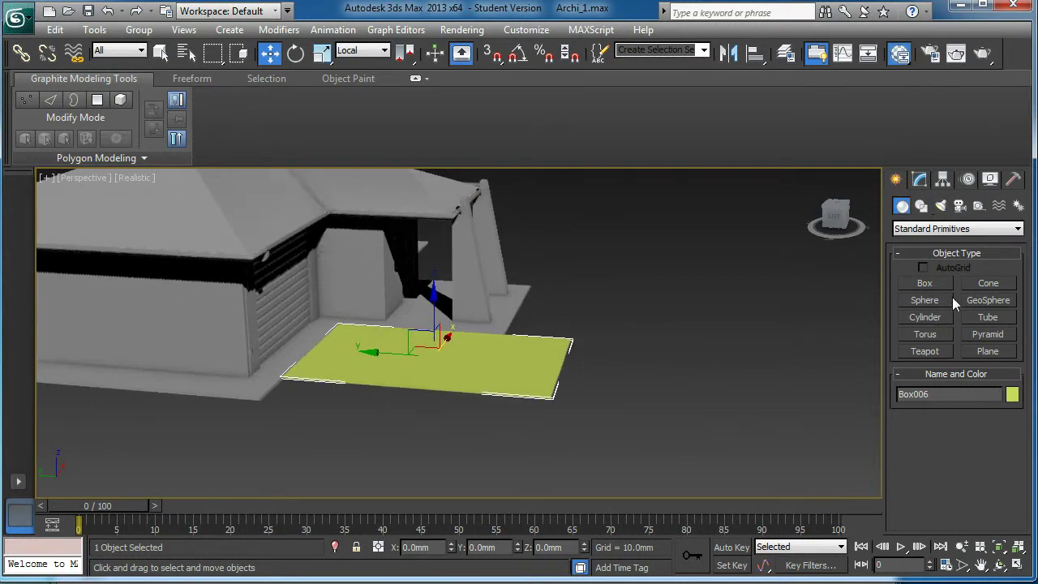
# Step: Change the driveway box's object colour to grey
pyautogui.click(920, 179)
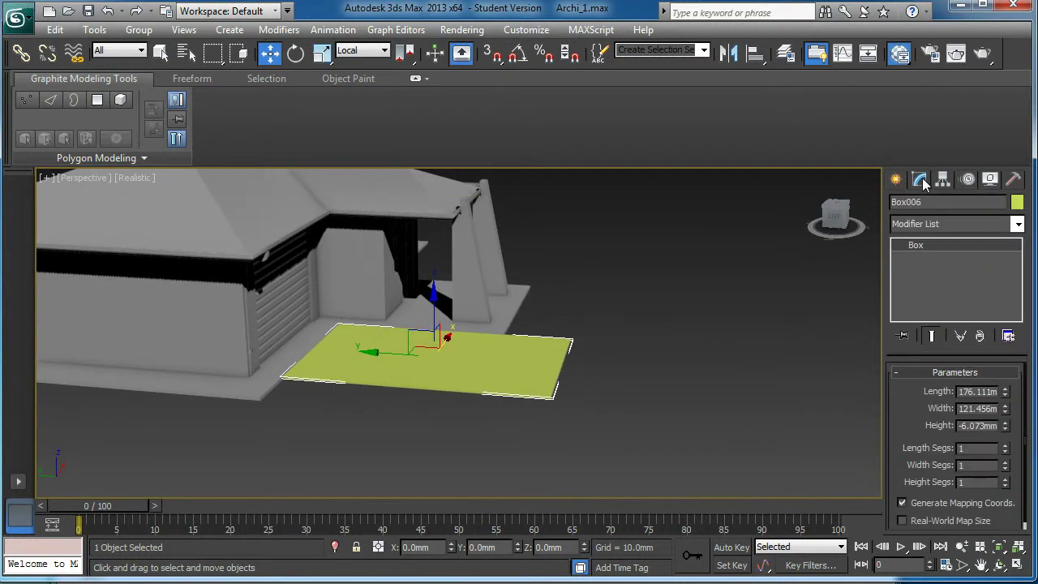
pyautogui.click(1017, 202)
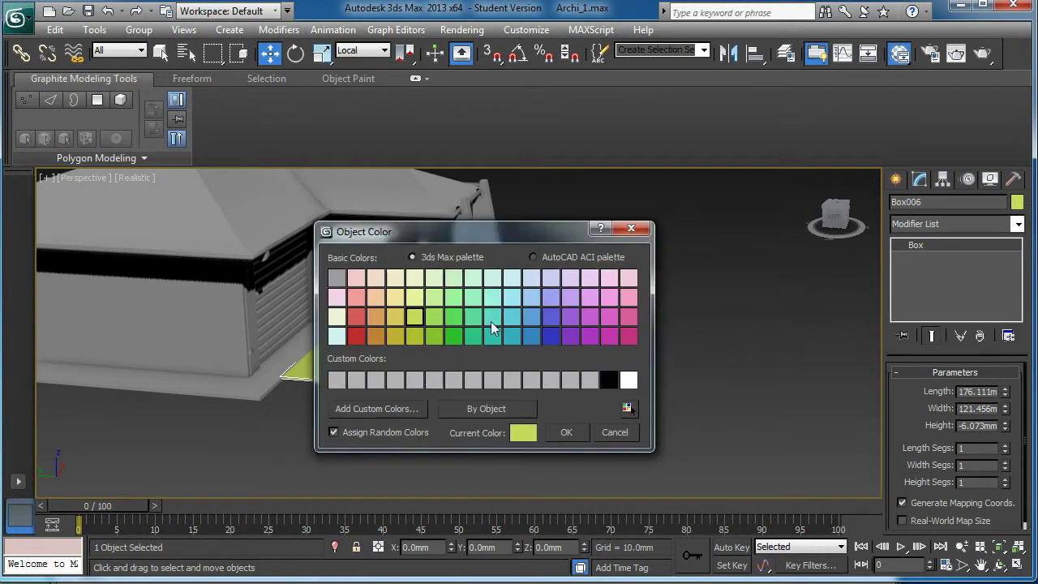
pyautogui.click(566, 432)
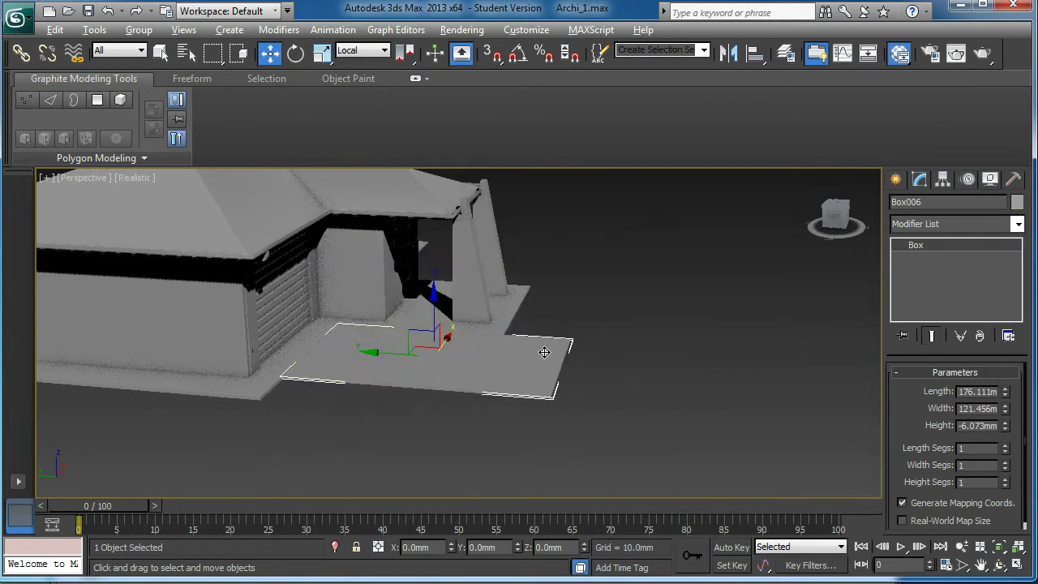
# Step: Turn off snapping and create a square ground plane about 494 by 494 mm, centred on the house in the top view
pyautogui.keyDown('alt'); pyautogui.moveTo(538, 334); pyautogui.dragTo(476, 371, button='middle'); pyautogui.keyUp('alt')
pyautogui.scroll(-1, 476, 371)
pyautogui.keyDown('alt'); pyautogui.moveTo(304, 349); pyautogui.dragTo(439, 346, button='middle'); pyautogui.keyUp('alt')
pyautogui.hotkey('alt', 'w')
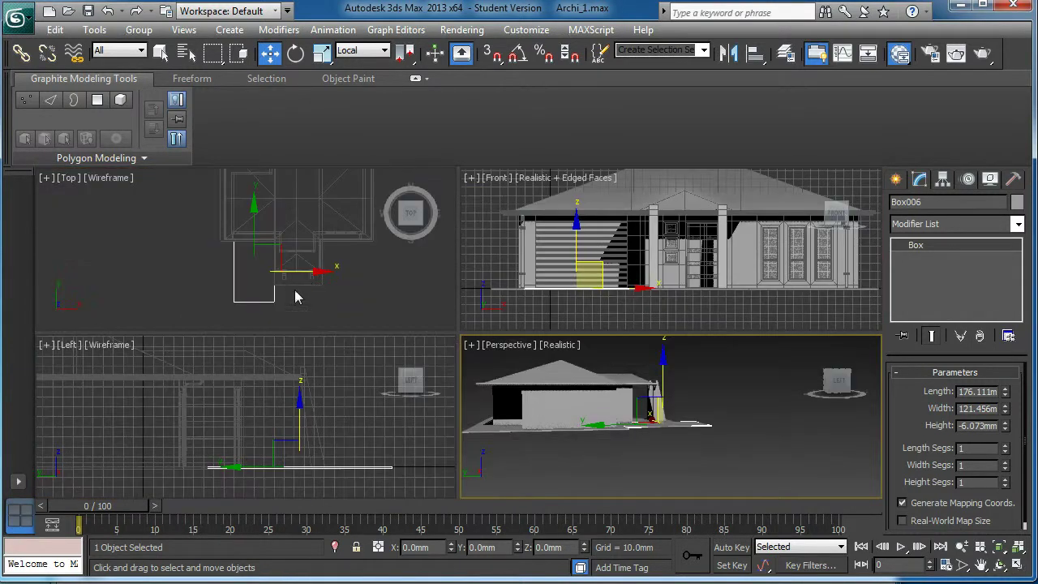
pyautogui.scroll(3, 229, 271)
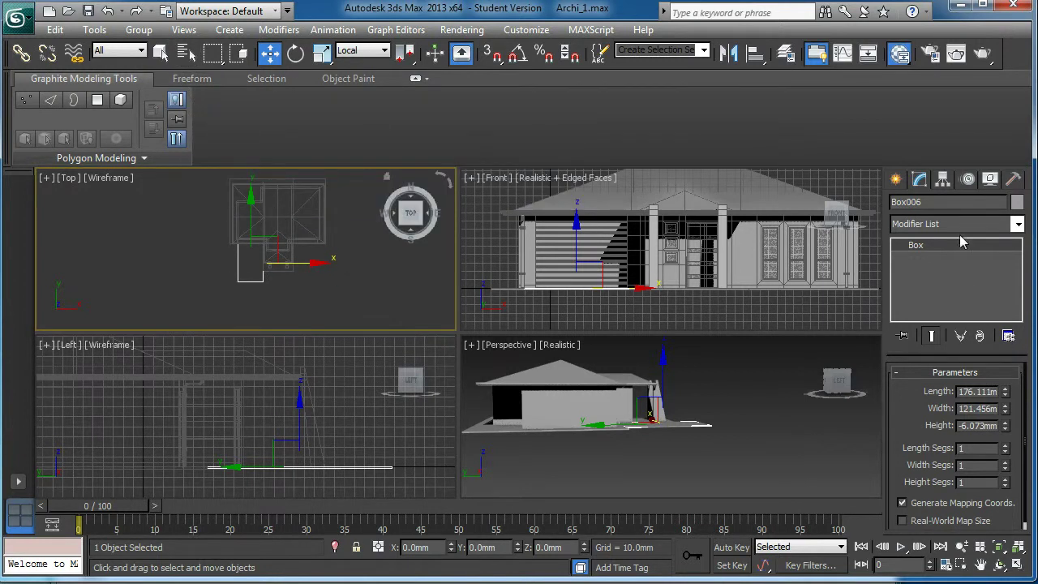
pyautogui.click(904, 182)
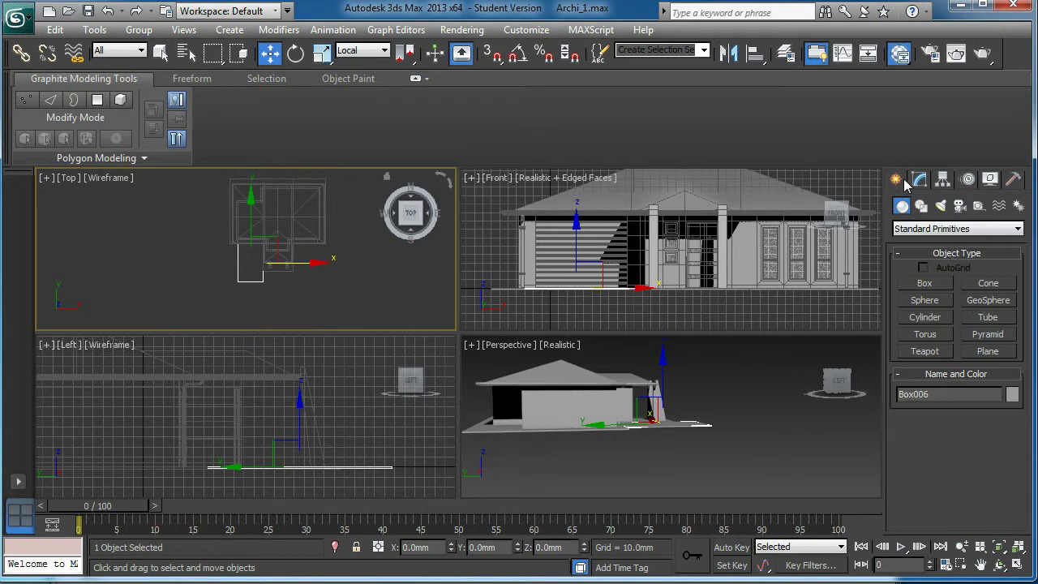
pyautogui.click(988, 351)
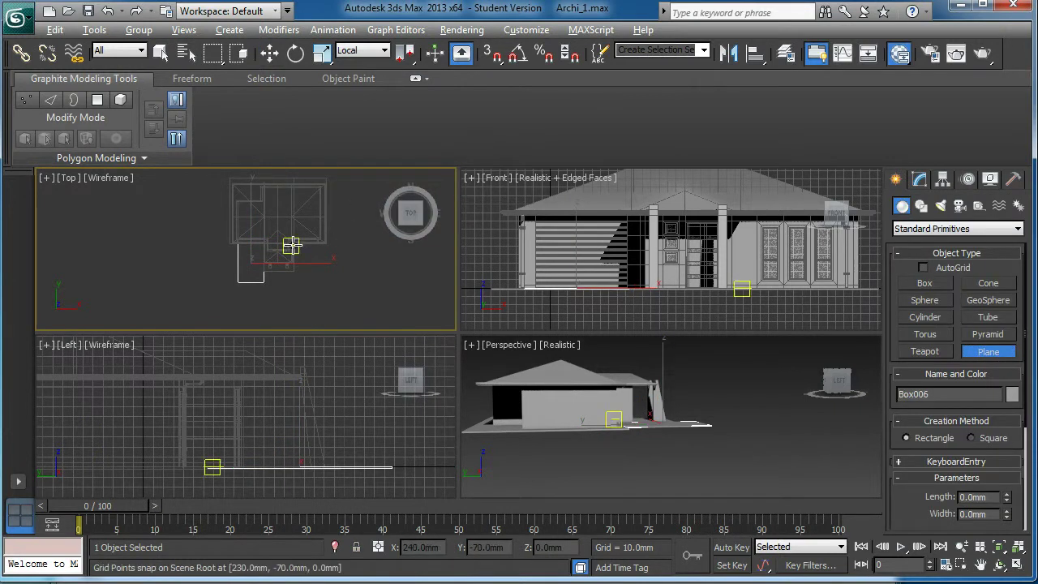
pyautogui.hotkey('alt', 'w')
pyautogui.scroll(2, 538, 365)
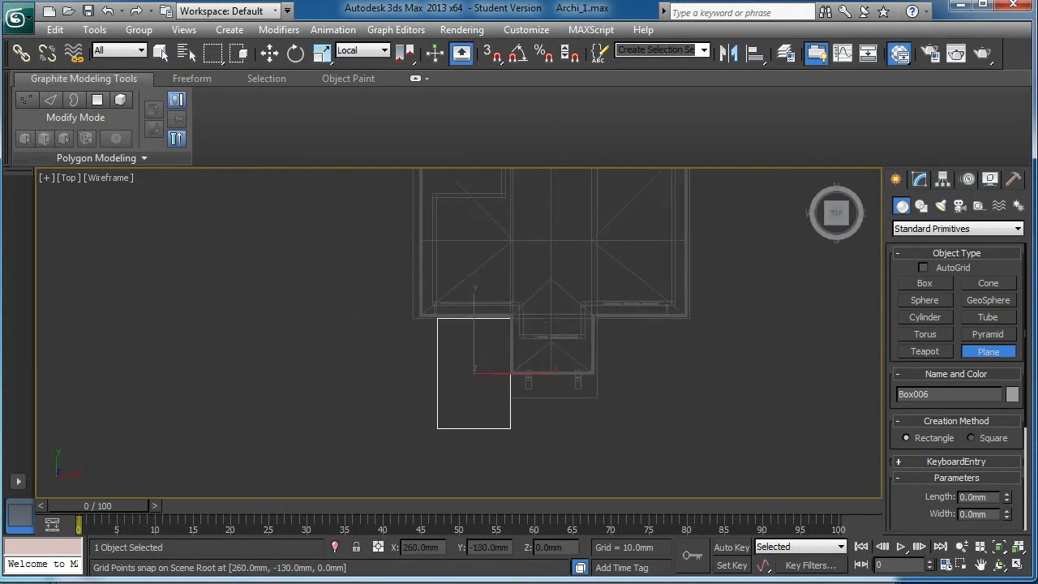
pyautogui.click(460, 53)
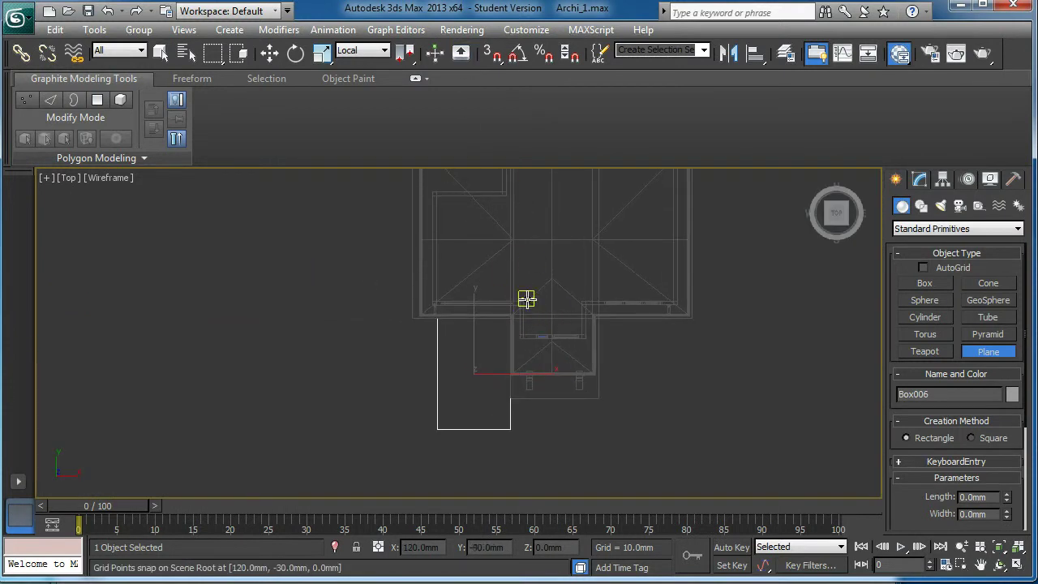
pyautogui.scroll(-1, 595, 342)
pyautogui.scroll(1, 594, 341)
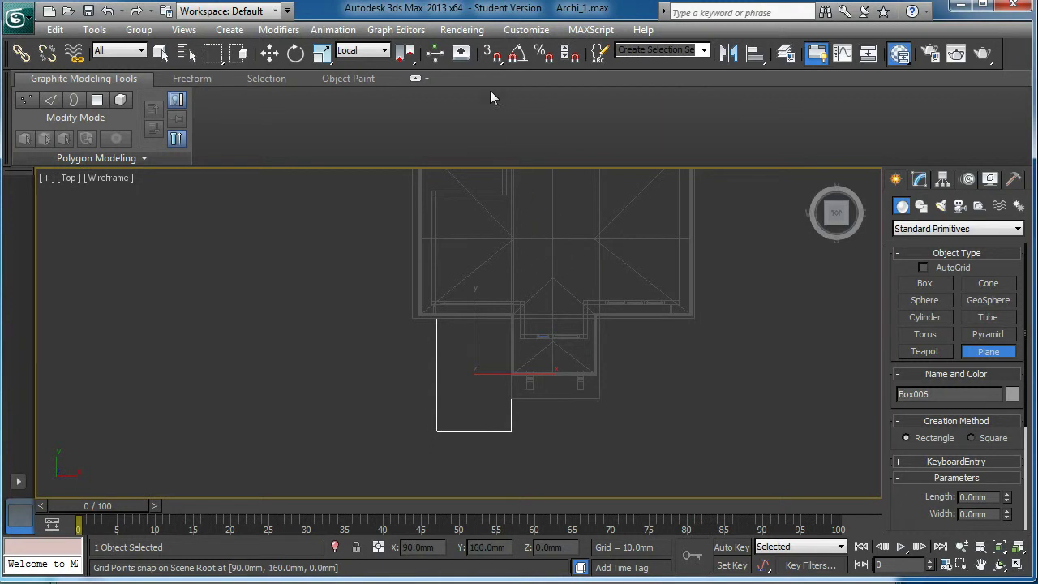
pyautogui.scroll(-1, 607, 271)
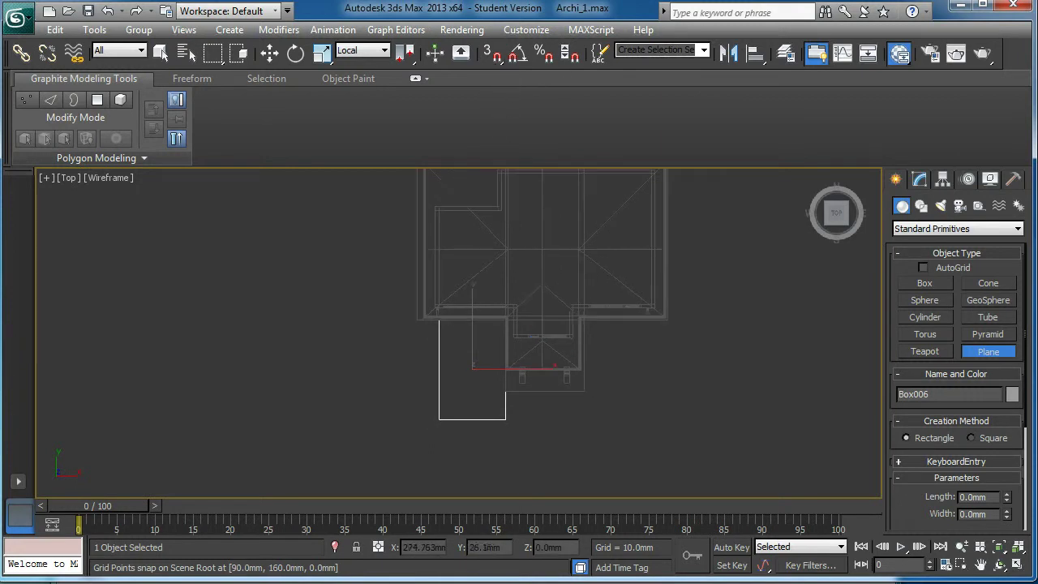
pyautogui.moveTo(607, 271); pyautogui.dragTo(584, 349, button='middle')
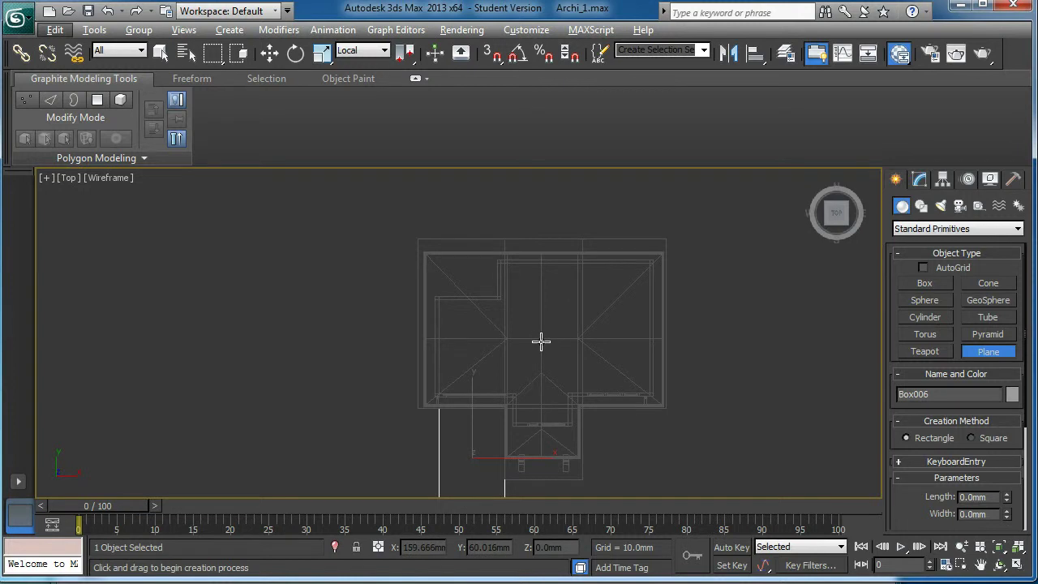
pyautogui.moveTo(541, 342); pyautogui.dragTo(669, 416)
pyautogui.scroll(-5, 669, 416)
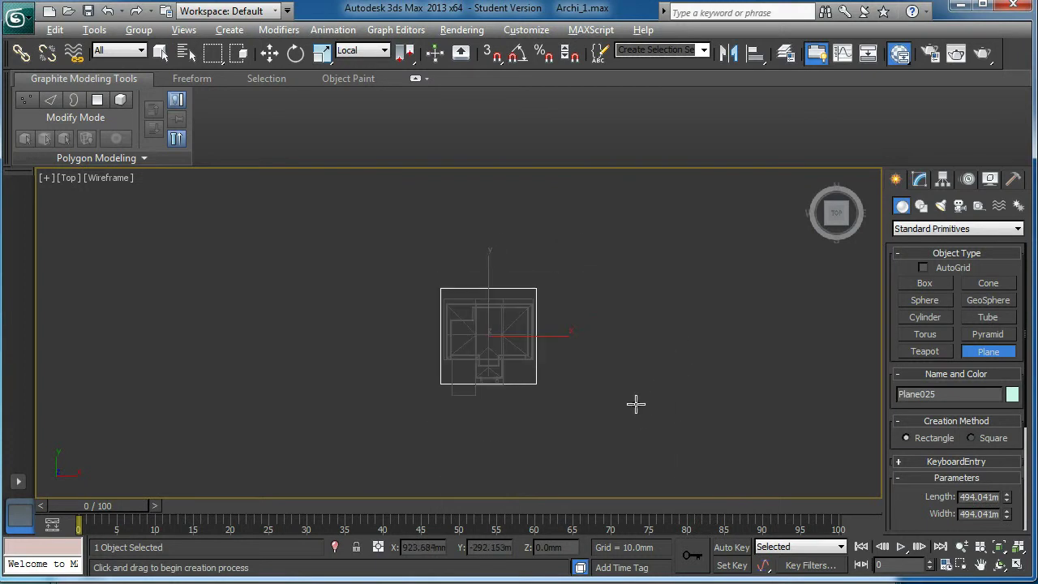
# Step: In the perspective view, shift the ground plane along Y beneath the driveway and lower it about 2 mm
pyautogui.hotkey('alt', 'w')
pyautogui.keyDown('alt'); pyautogui.moveTo(612, 427); pyautogui.dragTo(577, 438, button='middle'); pyautogui.keyUp('alt')
pyautogui.hotkey('alt', 'w')
pyautogui.keyDown('alt'); pyautogui.moveTo(507, 380); pyautogui.dragTo(517, 364, button='middle'); pyautogui.keyUp('alt')
pyautogui.press('w')
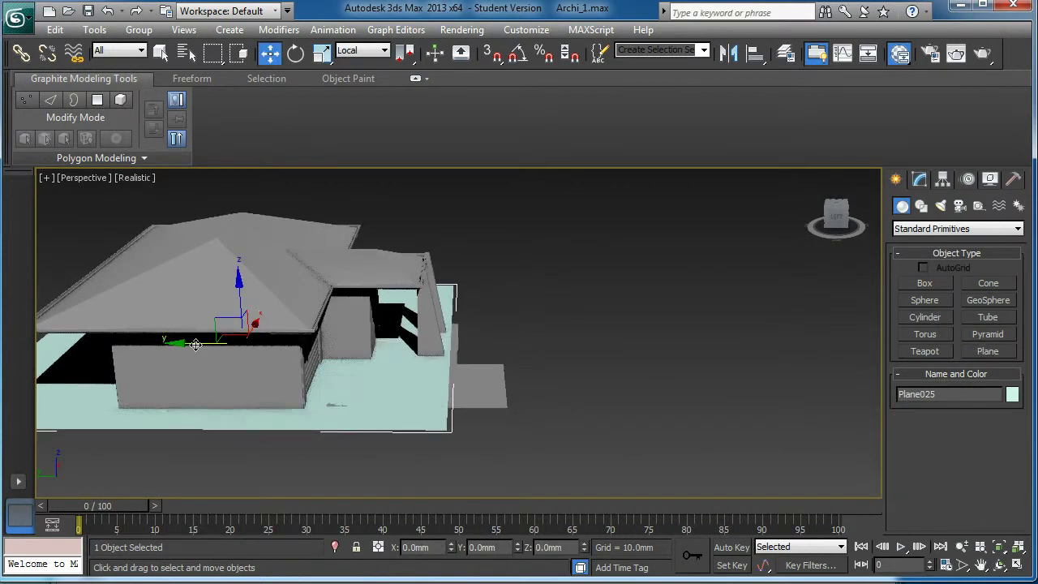
pyautogui.moveTo(202, 347); pyautogui.dragTo(257, 314)
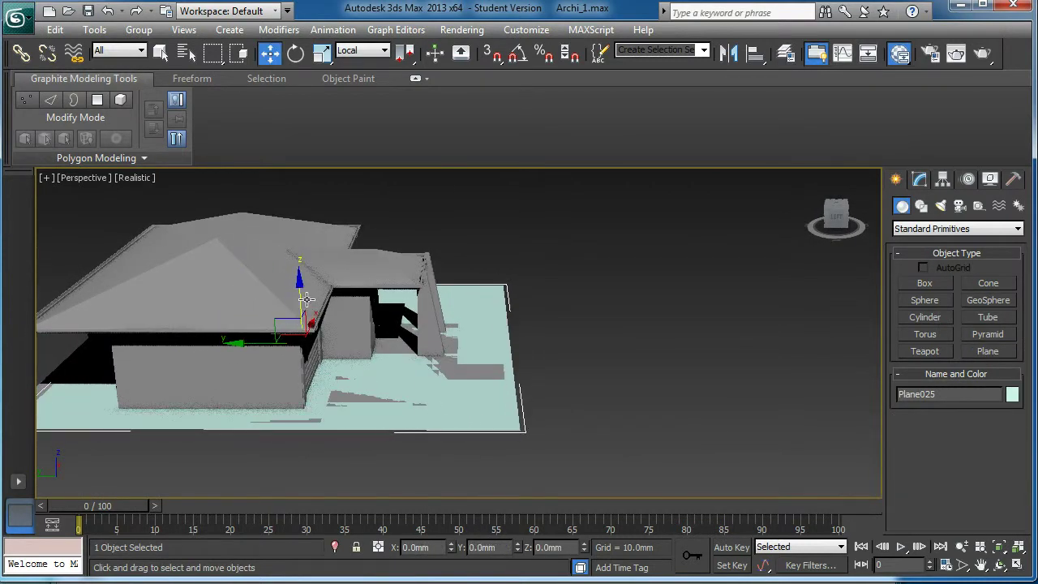
pyautogui.moveTo(307, 291); pyautogui.dragTo(301, 286)
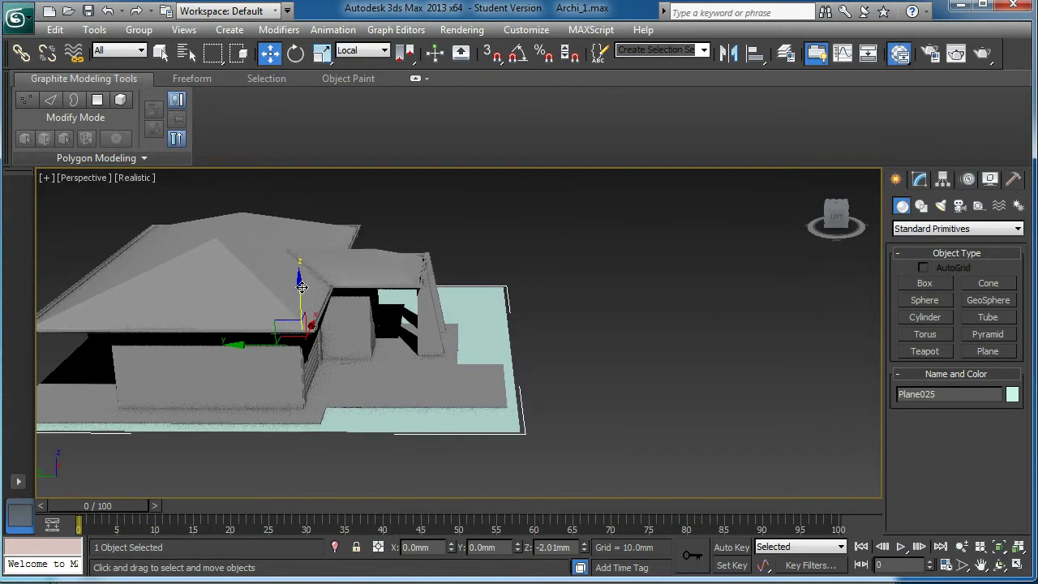
# Step: Convert the ground plane to an Editable Poly
pyautogui.moveTo(429, 347)
pyautogui.keyDown('alt'); pyautogui.mouseDown(button='middle')
pyautogui.moveTo(370, 350)
pyautogui.moveTo(427, 348)
pyautogui.moveTo(414, 344)
pyautogui.mouseUp(button='middle'); pyautogui.keyUp('alt')
pyautogui.keyDown('alt'); pyautogui.moveTo(320, 289); pyautogui.dragTo(311, 289, button='middle'); pyautogui.keyUp('alt')
pyautogui.click(920, 180)
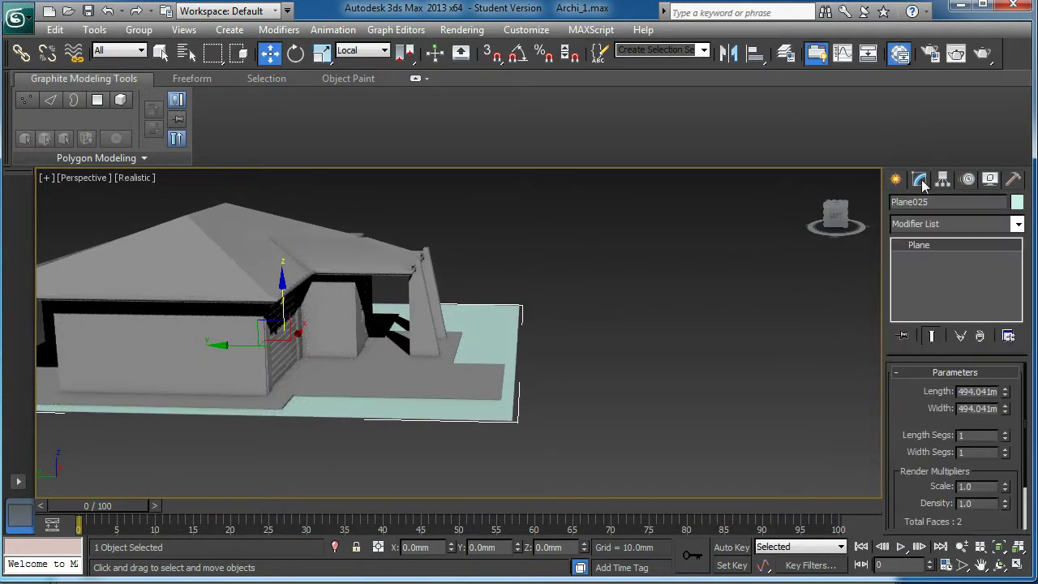
pyautogui.rightClick(913, 248)
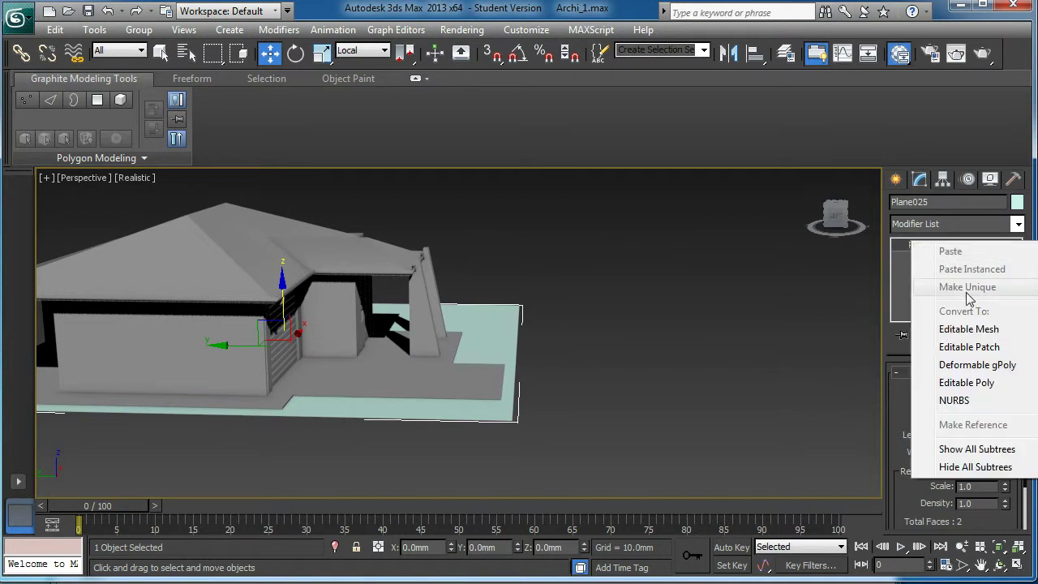
pyautogui.click(973, 383)
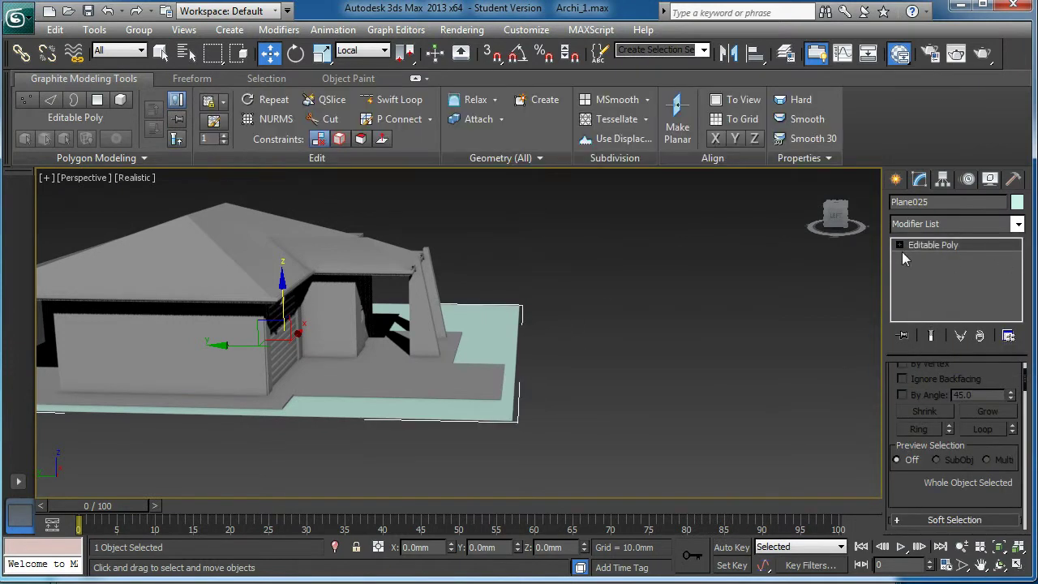
# Step: Move the ground plane's two front vertices outward along Y to extend the ground beyond the driveway
pyautogui.click(899, 245)
pyautogui.click(933, 258)
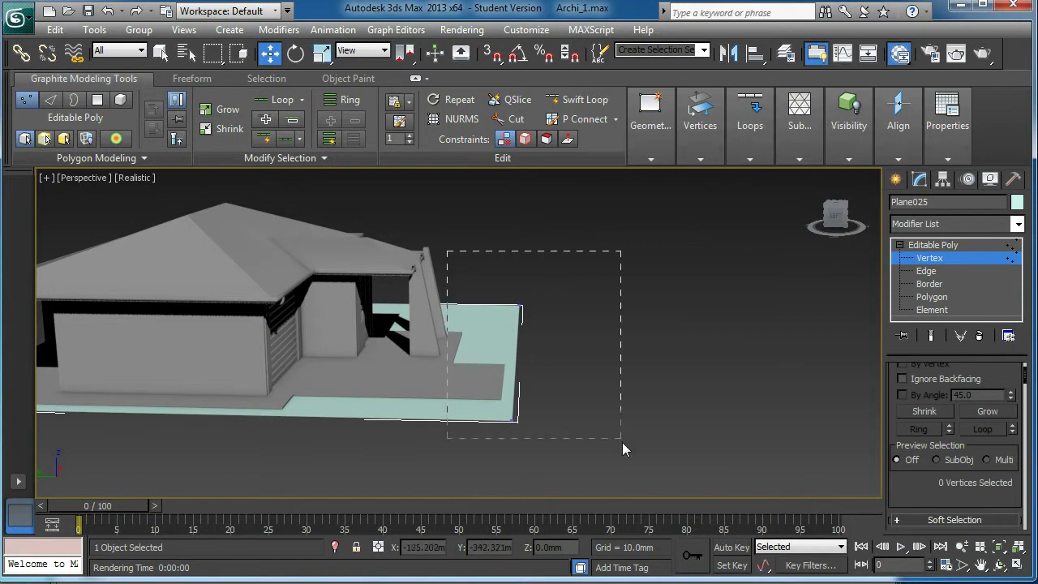
pyautogui.moveTo(627, 450); pyautogui.dragTo(626, 450)
pyautogui.moveTo(463, 358); pyautogui.dragTo(563, 377)
pyautogui.keyDown('alt'); pyautogui.moveTo(564, 378); pyautogui.dragTo(532, 367, button='middle'); pyautogui.keyUp('alt')
pyautogui.keyDown('alt'); pyautogui.moveTo(882, 270); pyautogui.dragTo(535, 336, button='middle'); pyautogui.keyUp('alt')
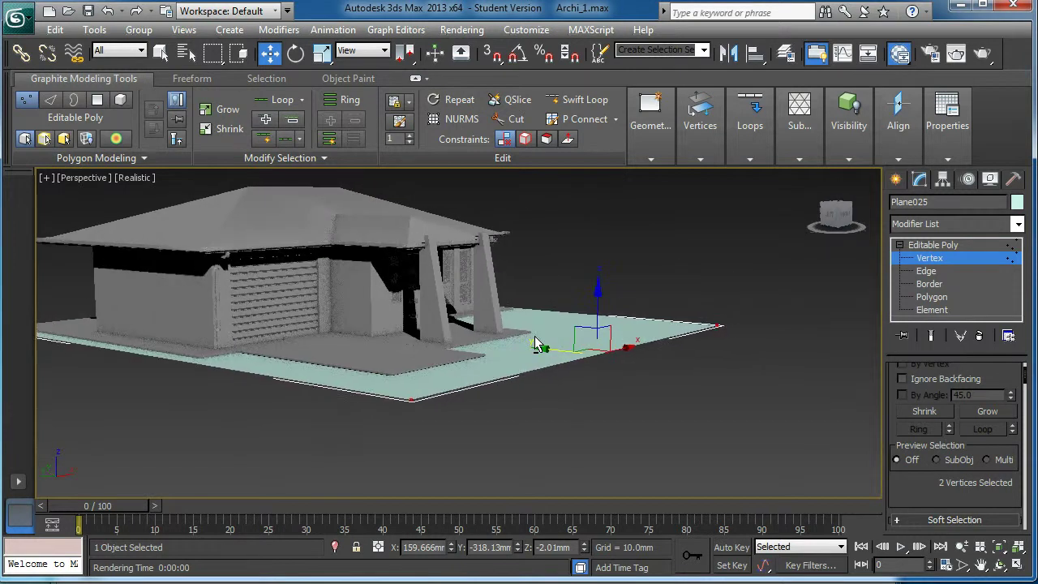
pyautogui.click(928, 257)
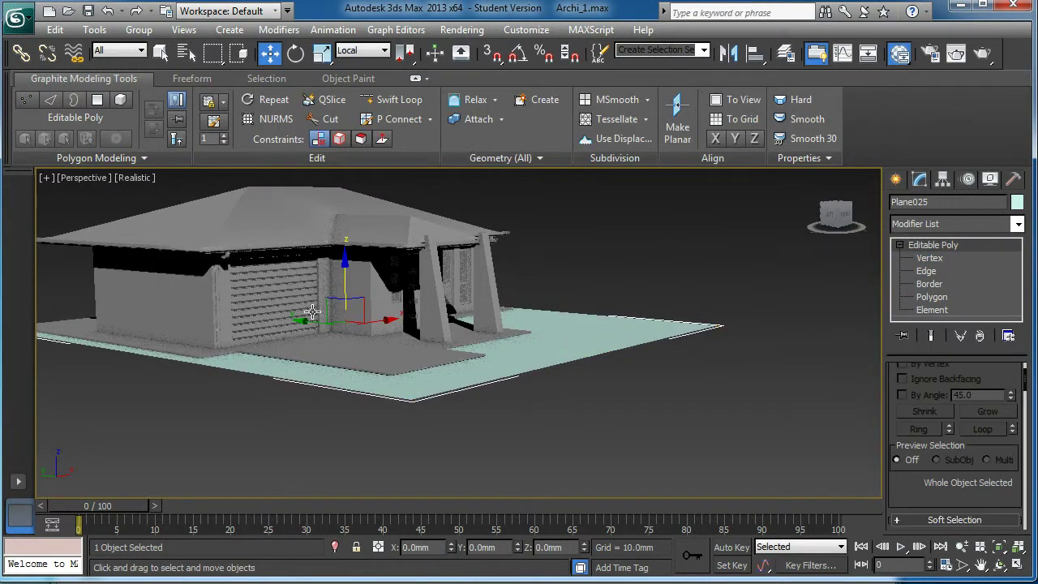
# Step: Fine-tune the ground plane's height along Z so it sits just beneath the slab and driveway
pyautogui.scroll(2, 342, 260)
pyautogui.click(328, 264)
pyautogui.click(243, 274)
pyautogui.hotkey('ctrl', 'z')
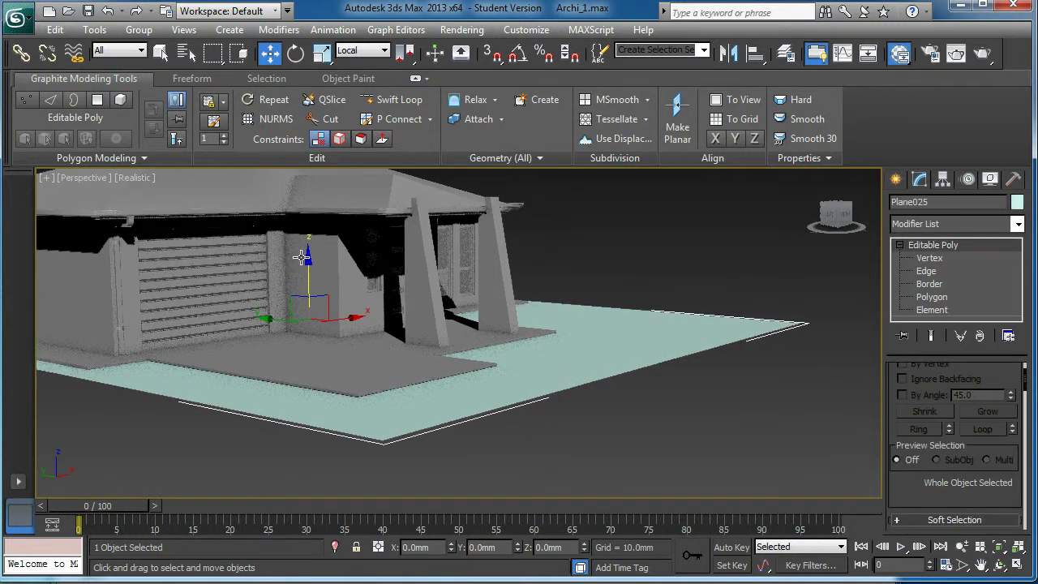
pyautogui.moveTo(308, 256); pyautogui.dragTo(305, 254)
pyautogui.moveTo(583, 362)
pyautogui.keyDown('alt'); pyautogui.mouseDown(button='middle')
pyautogui.moveTo(533, 376)
pyautogui.moveTo(574, 369)
pyautogui.mouseUp(button='middle'); pyautogui.keyUp('alt')
pyautogui.scroll(5, 608, 320)
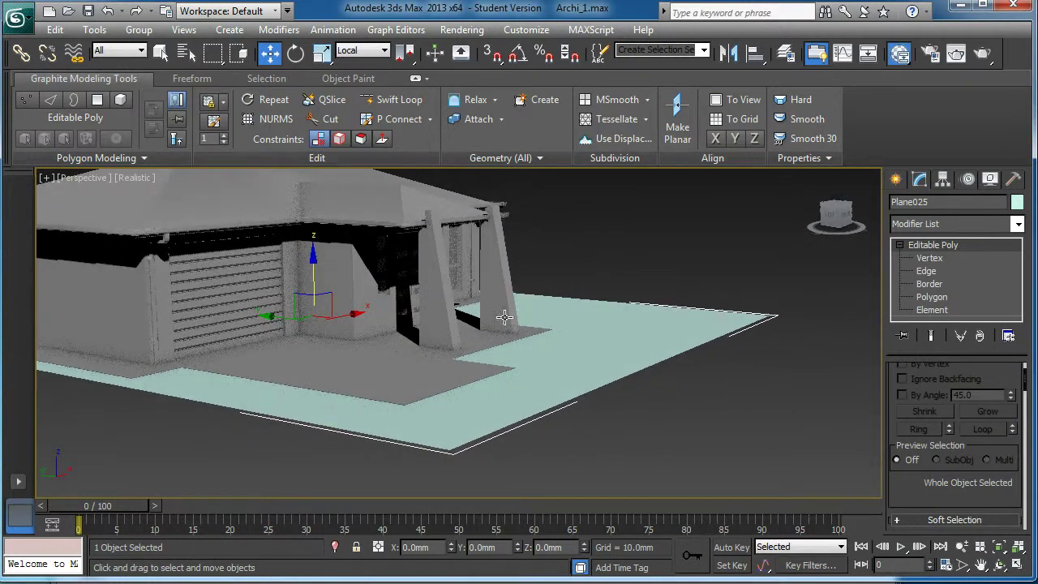
pyautogui.scroll(-2, 440, 397)
pyautogui.keyDown('alt'); pyautogui.moveTo(440, 308); pyautogui.dragTo(417, 309, button='middle'); pyautogui.keyUp('alt')
pyautogui.moveTo(310, 257); pyautogui.dragTo(305, 258)
# Step: In the top view, create a thin square paving box about 38 by 38 mm in front of the porch
pyautogui.keyDown('alt'); pyautogui.moveTo(492, 400); pyautogui.dragTo(424, 408, button='middle'); pyautogui.keyUp('alt')
pyautogui.keyDown('alt'); pyautogui.moveTo(499, 482); pyautogui.dragTo(492, 382, button='middle'); pyautogui.keyUp('alt')
pyautogui.hotkey('alt', 'w')
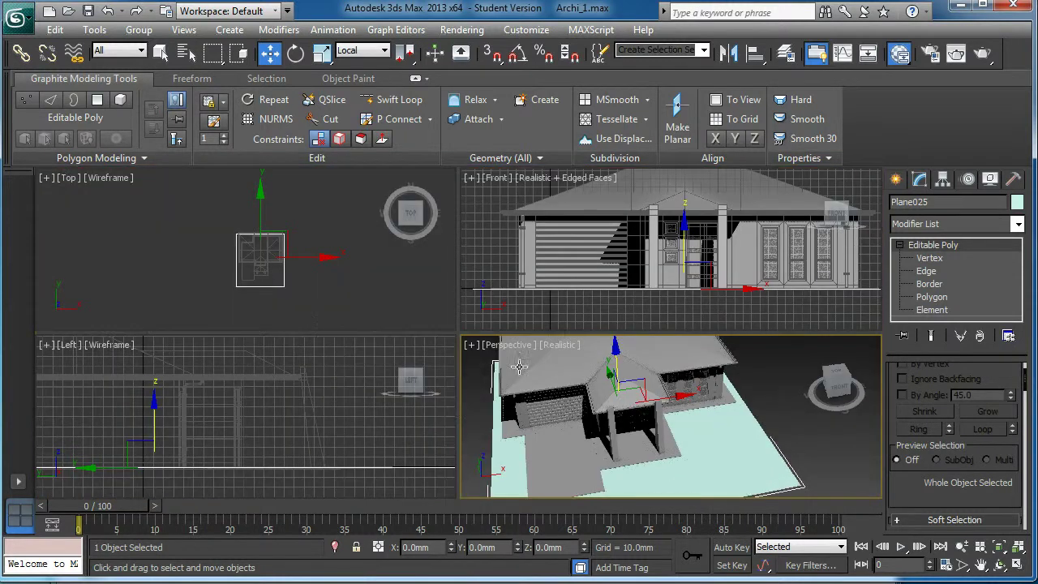
pyautogui.scroll(5, 305, 281)
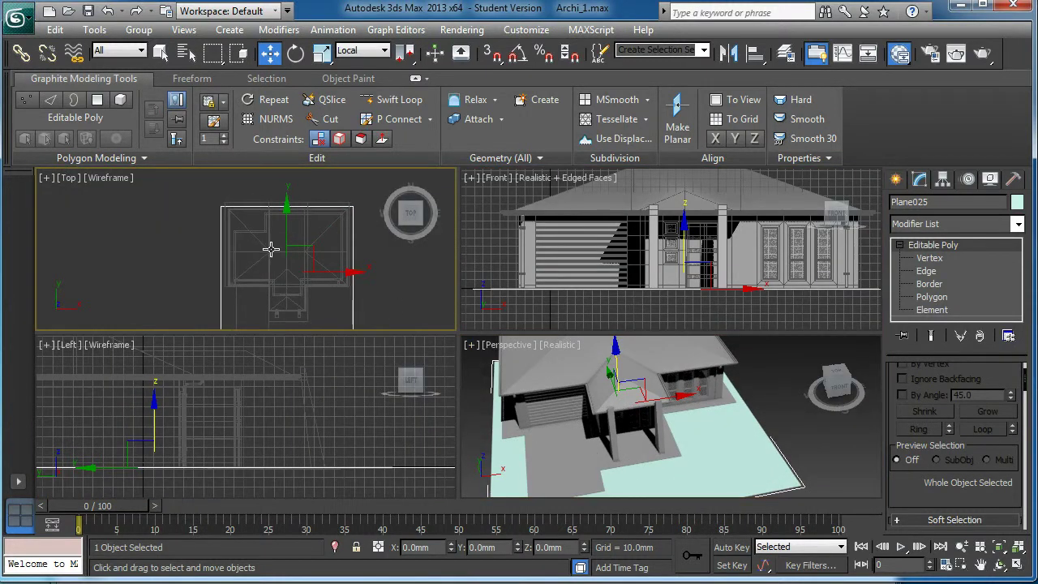
pyautogui.moveTo(271, 248); pyautogui.dragTo(250, 253, button='middle')
pyautogui.scroll(1, 267, 256)
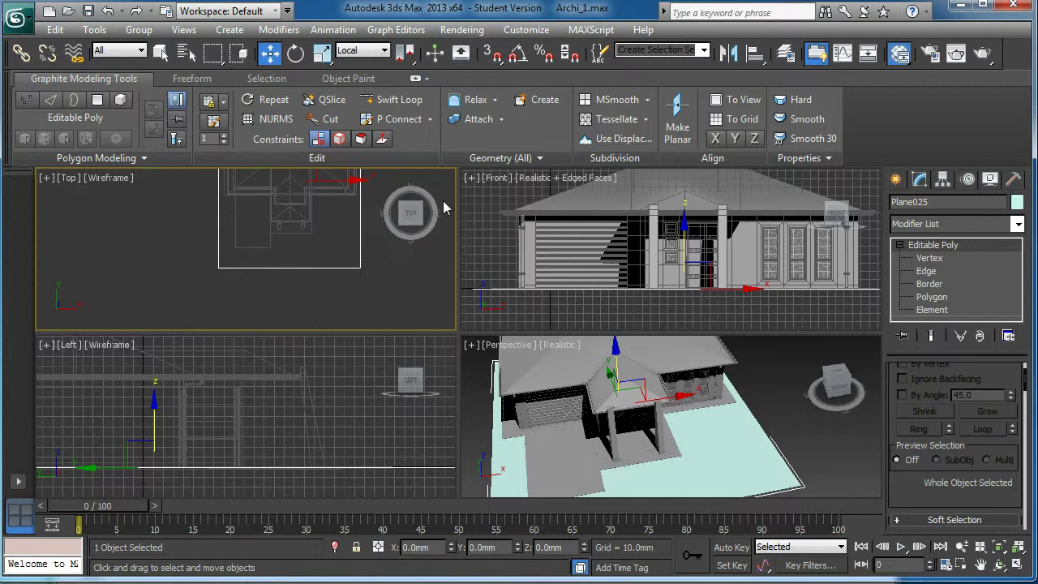
pyautogui.click(897, 180)
pyautogui.click(926, 285)
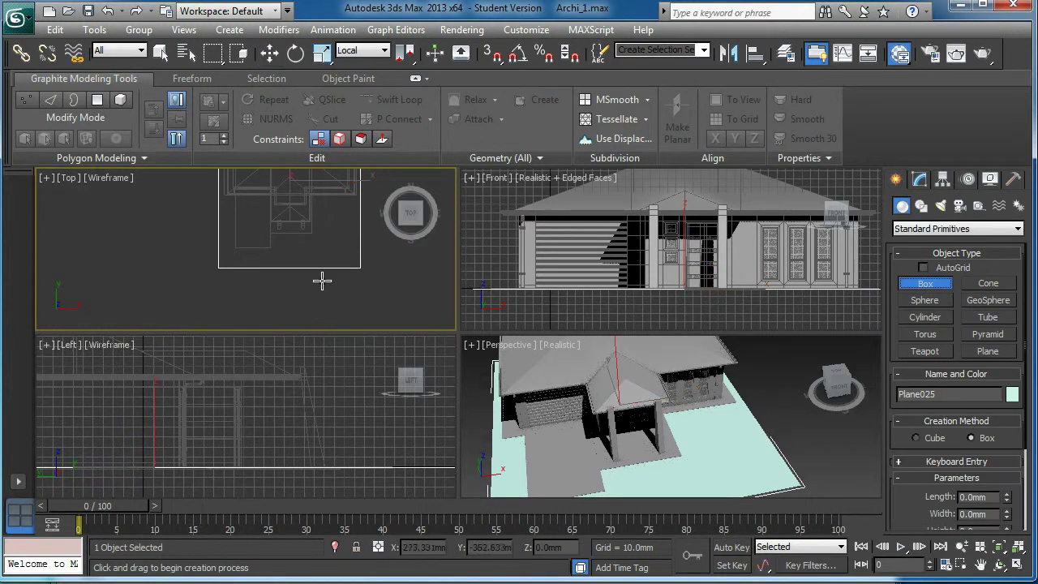
pyautogui.scroll(1, 296, 259)
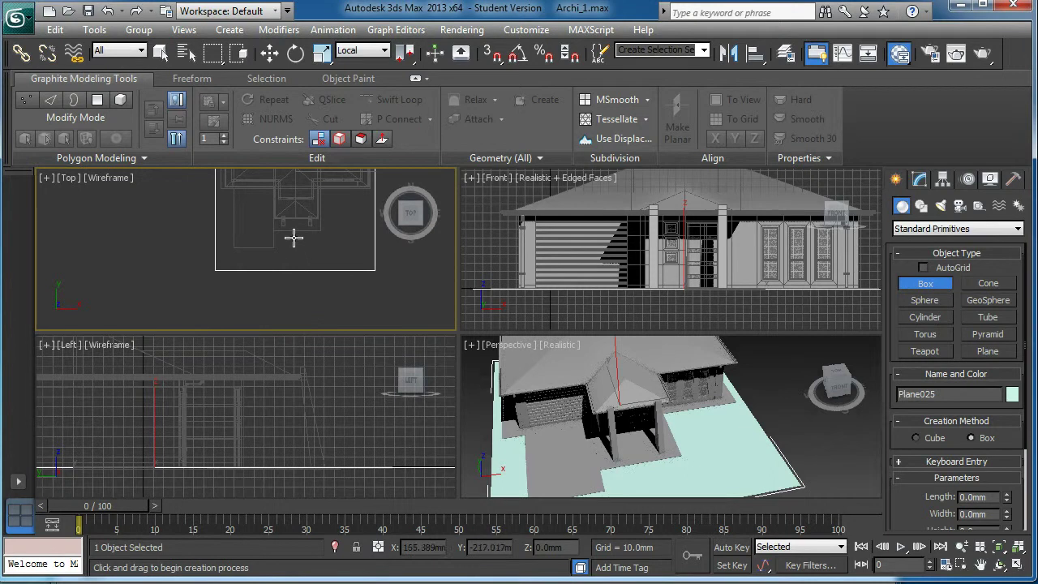
pyautogui.moveTo(294, 237); pyautogui.dragTo(305, 248)
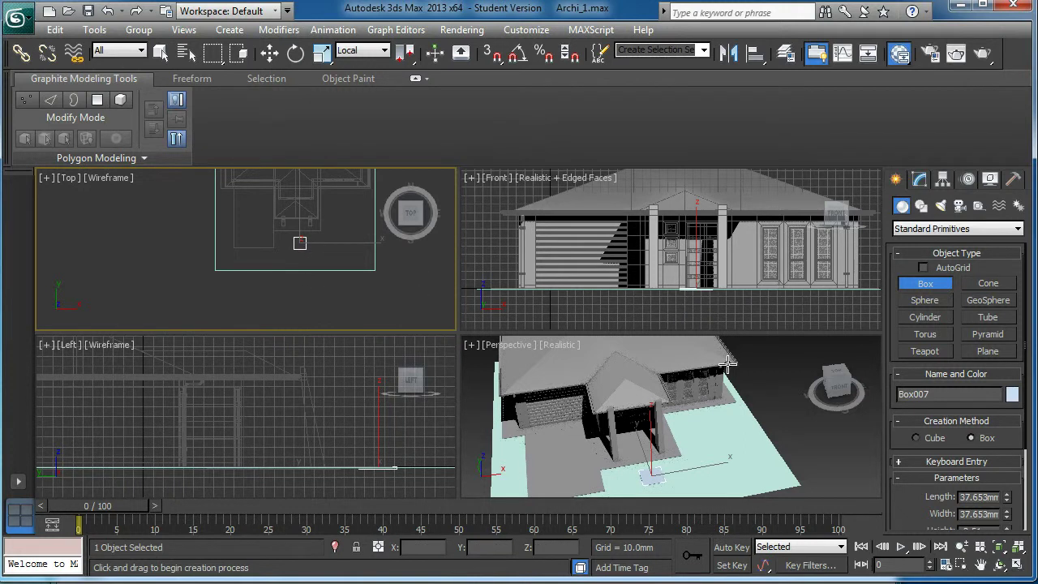
pyautogui.rightClick(697, 403)
# Step: In the perspective view, move the paving box along Y closer to the porch slab
pyautogui.hotkey('alt', 'w')
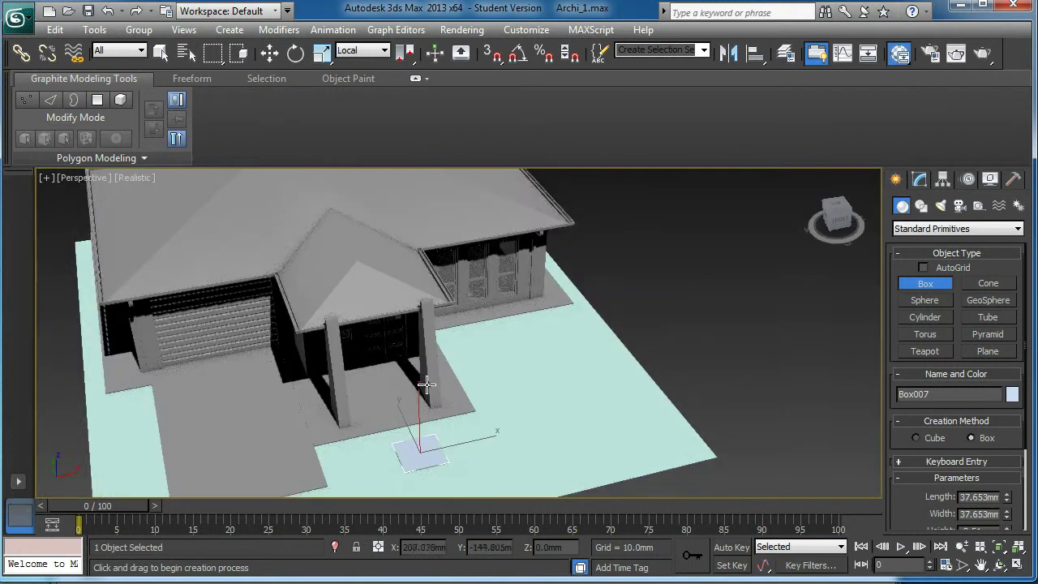
pyautogui.scroll(2, 416, 454)
pyautogui.moveTo(467, 405); pyautogui.dragTo(463, 288, button='middle')
pyautogui.keyDown('alt'); pyautogui.moveTo(421, 343); pyautogui.dragTo(519, 342, button='middle'); pyautogui.keyUp('alt')
pyautogui.press('w')
pyautogui.moveTo(381, 343); pyautogui.dragTo(361, 339)
# Step: Scale the paving box down uniformly
pyautogui.click(316, 59)
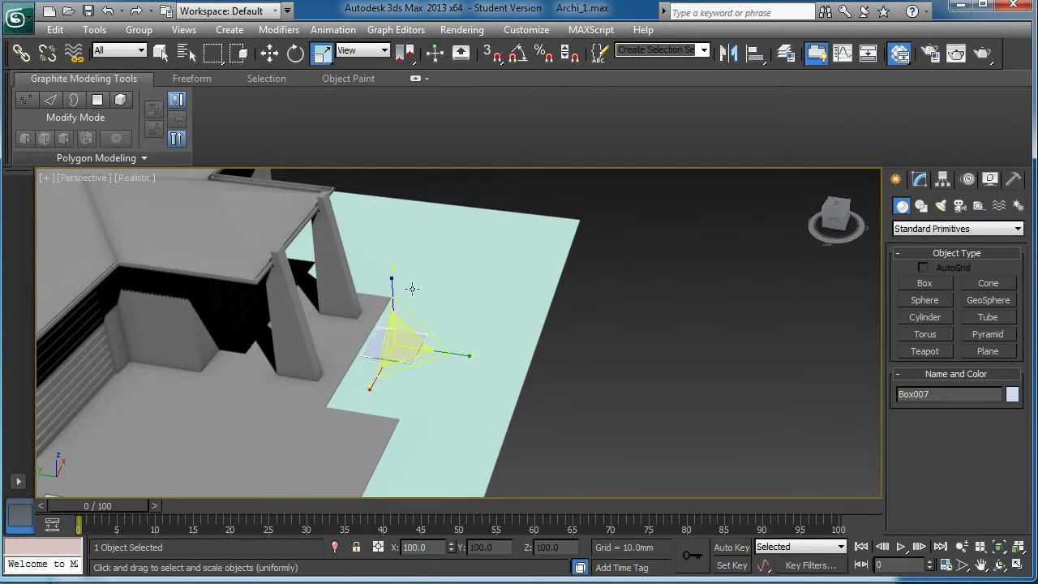
pyautogui.keyDown('alt'); pyautogui.moveTo(424, 299); pyautogui.dragTo(412, 300, button='middle'); pyautogui.keyUp('alt')
pyautogui.moveTo(400, 348); pyautogui.dragTo(379, 391)
# Step: Move the paving box about 9.3 mm along Y, up to the front edge of the porch slab
pyautogui.keyDown('alt'); pyautogui.moveTo(405, 375); pyautogui.dragTo(400, 398, button='middle'); pyautogui.keyUp('alt')
pyautogui.scroll(2, 401, 398)
pyautogui.press('w')
pyautogui.moveTo(344, 340); pyautogui.dragTo(323, 337)
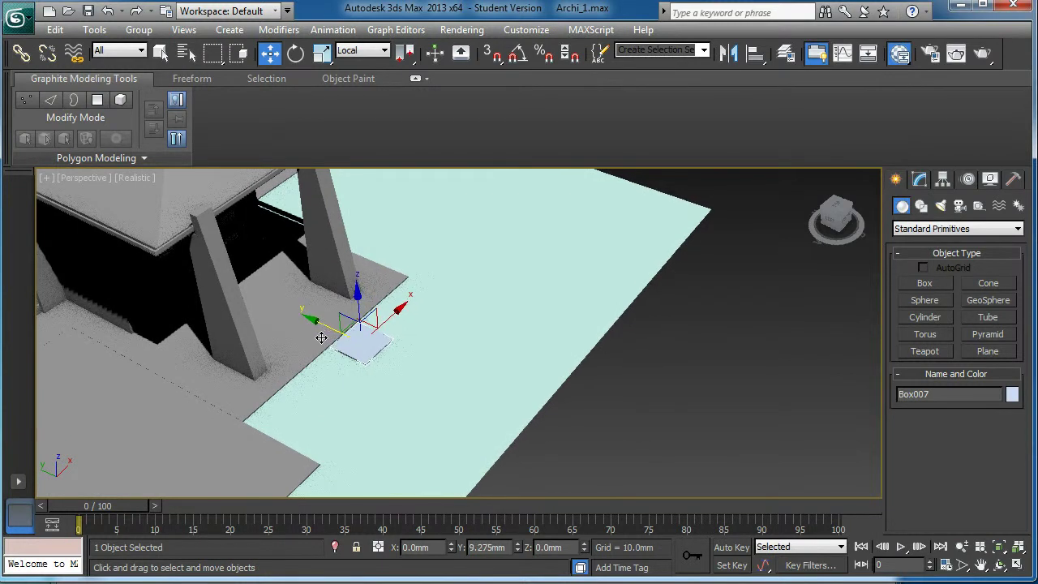
# Step: Isolate the paving box and convert it to an Editable Poly
pyautogui.press('z')
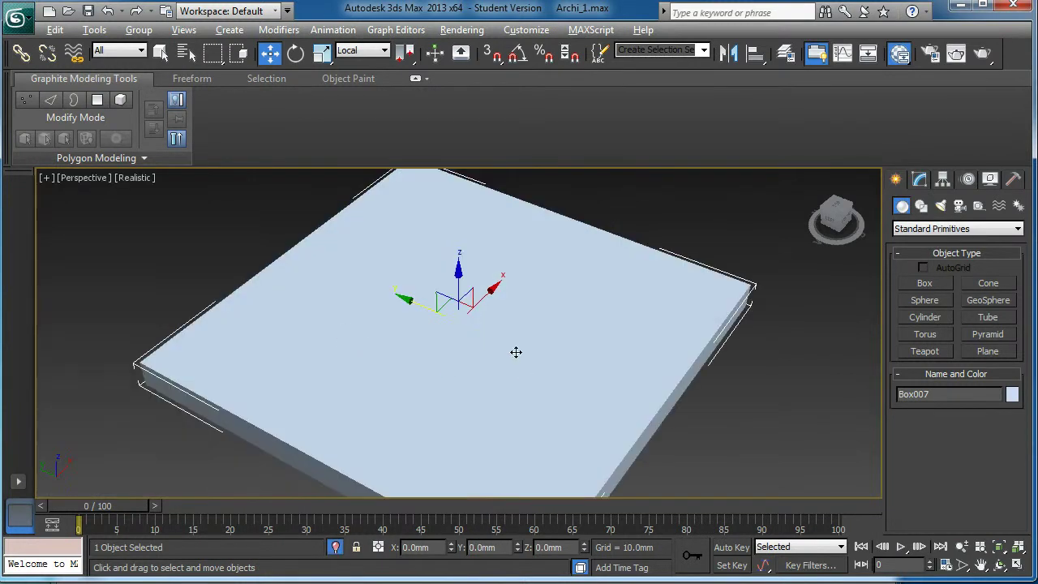
pyautogui.scroll(-2, 498, 329)
pyautogui.rightClick(519, 373)
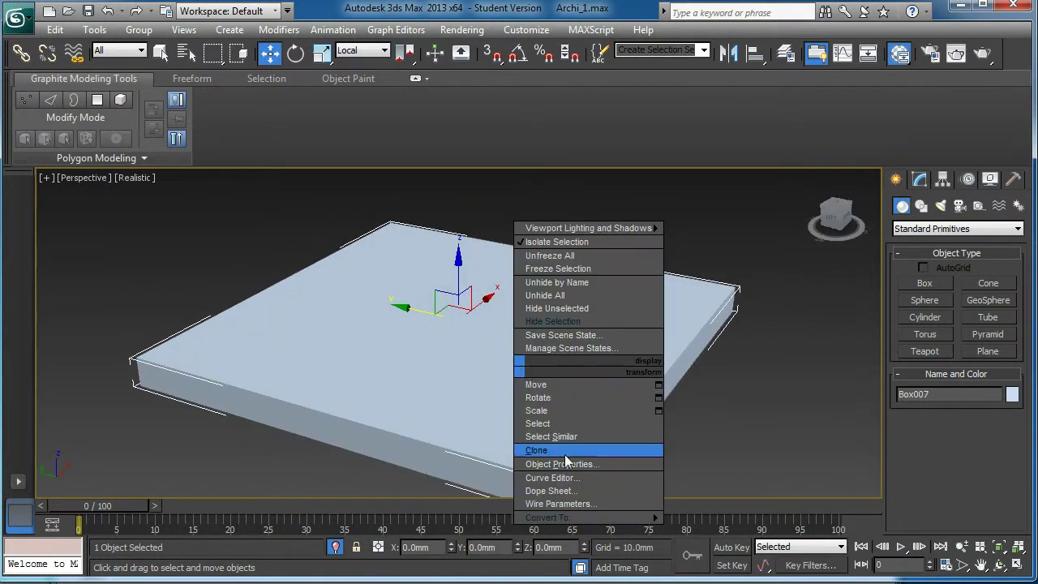
pyautogui.moveTo(572, 519)
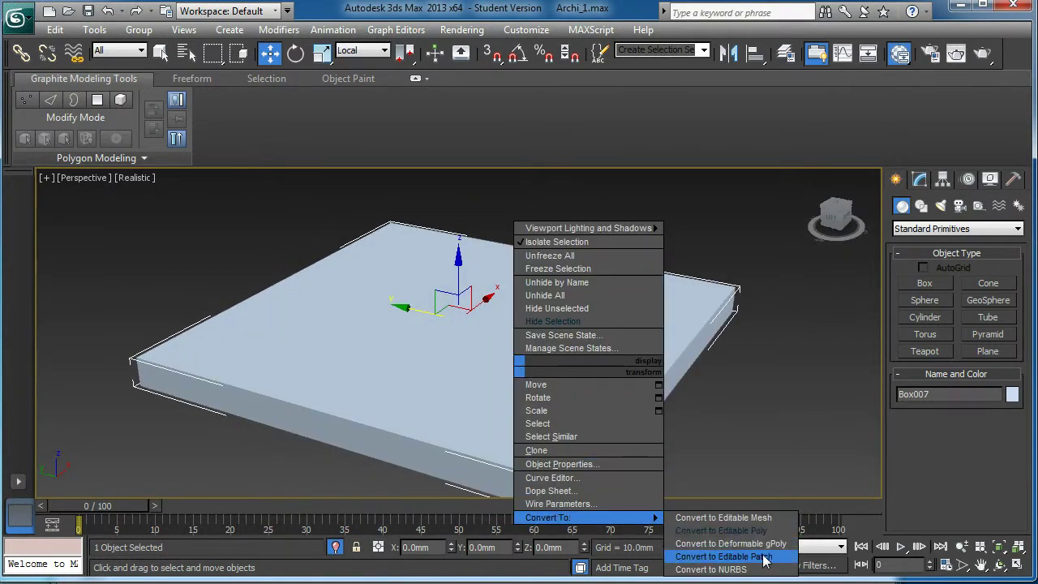
pyautogui.click(753, 530)
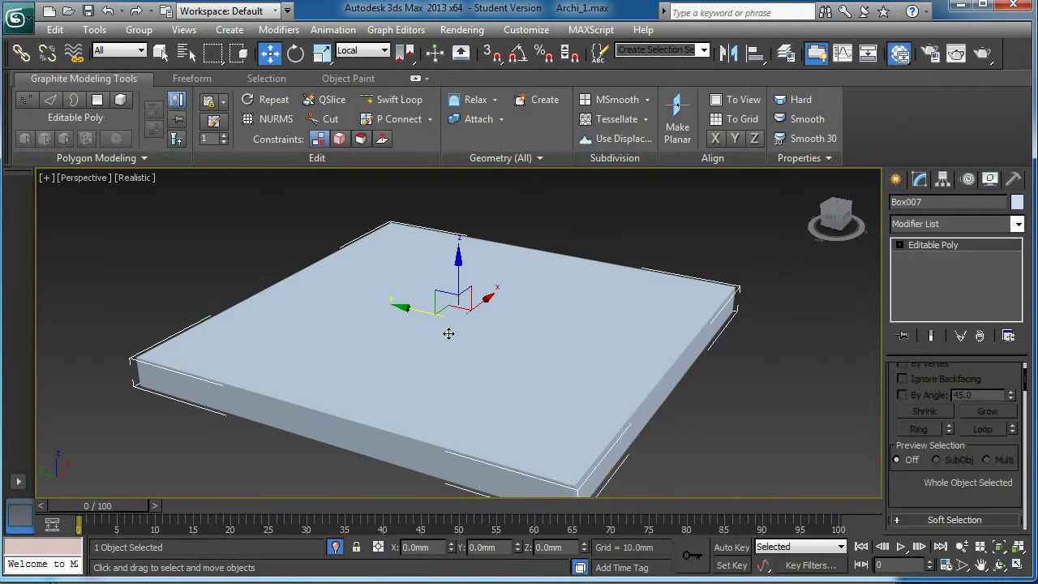
# Step: Select all edges of the paving box and chamfer them by about 0.52 mm
pyautogui.scroll(-4, 460, 320)
pyautogui.scroll(2, 460, 319)
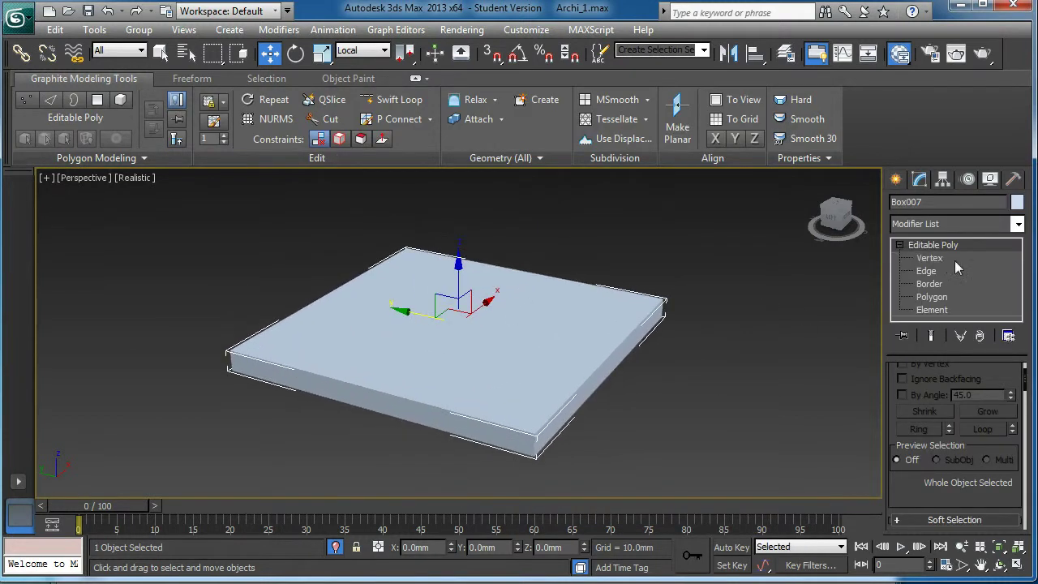
pyautogui.click(940, 258)
pyautogui.click(921, 272)
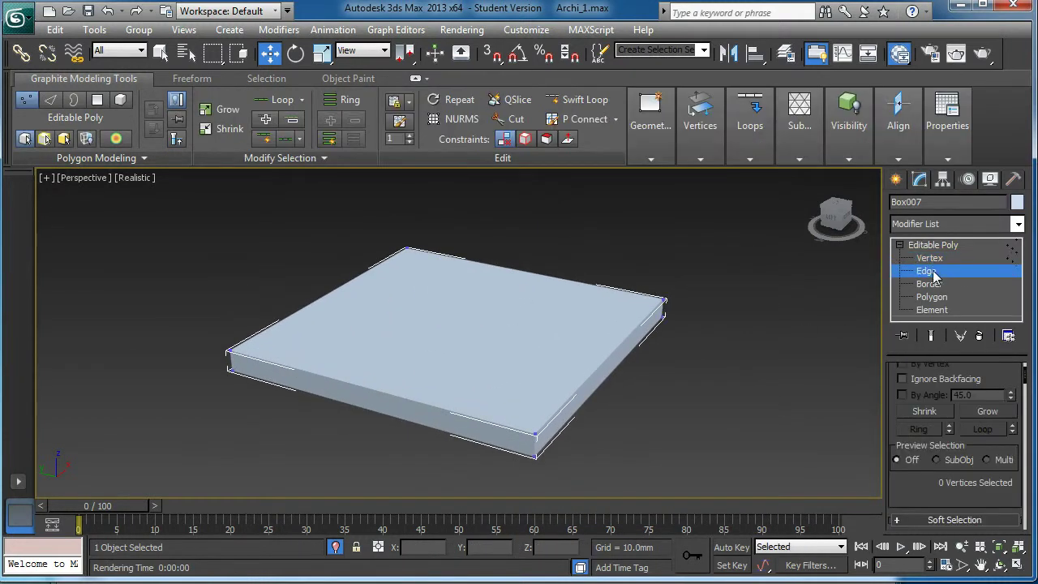
pyautogui.moveTo(684, 456); pyautogui.dragTo(684, 456)
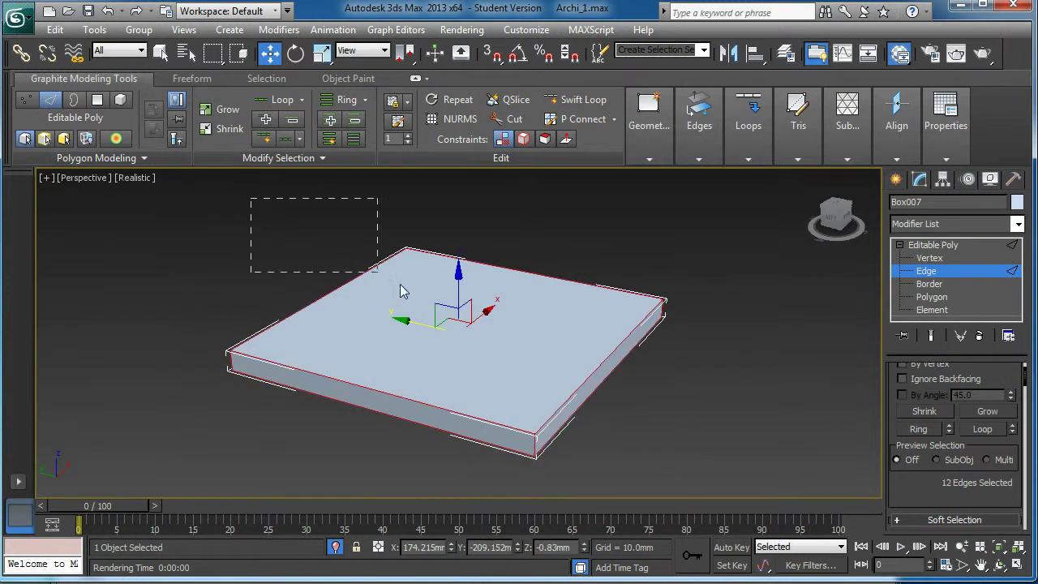
pyautogui.scroll(-3, 245, 261)
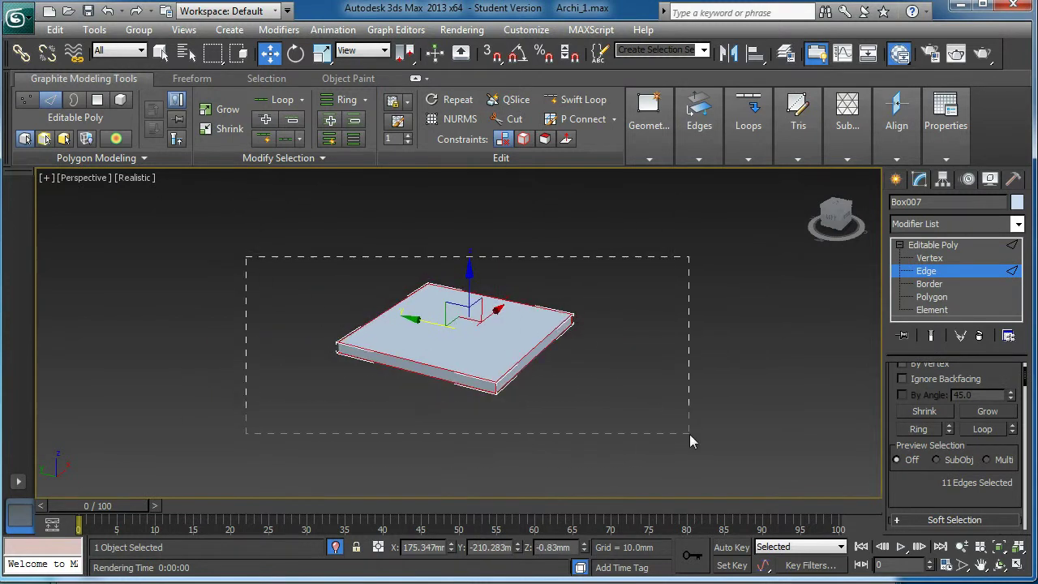
pyautogui.moveTo(690, 442); pyautogui.dragTo(689, 442)
pyautogui.scroll(2, 600, 393)
pyautogui.scroll(-3, 928, 484)
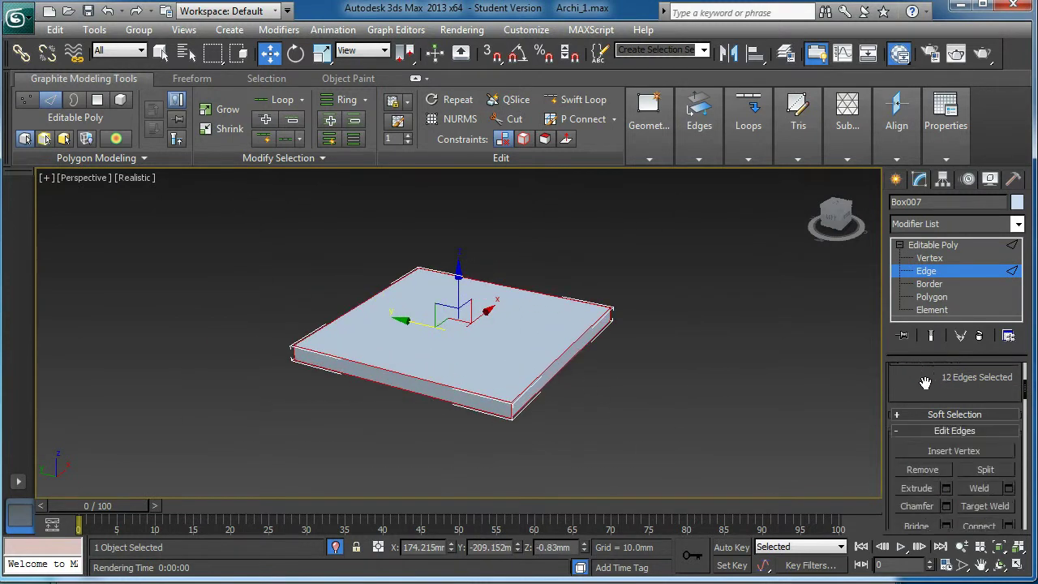
pyautogui.click(946, 491)
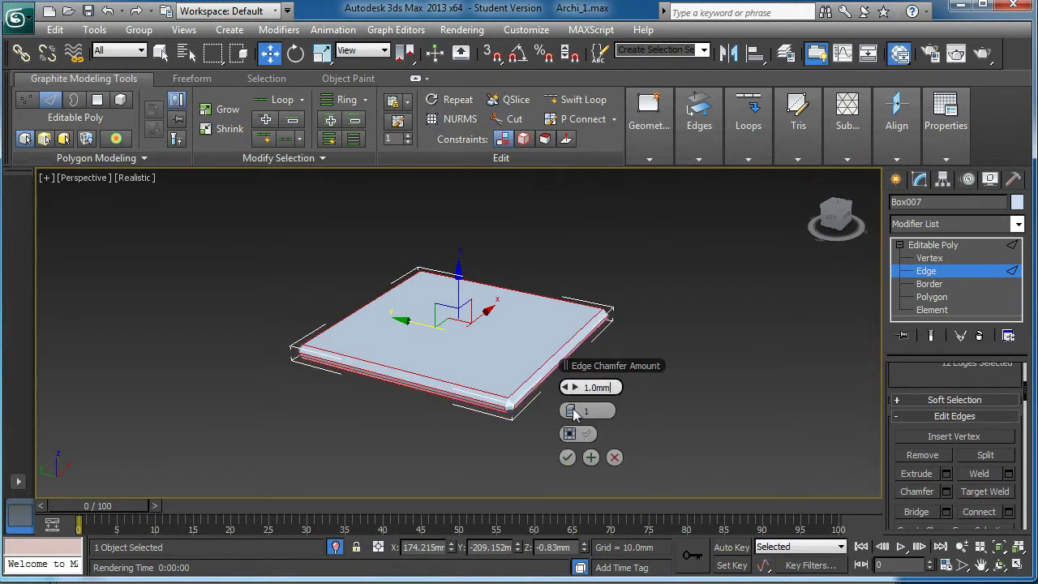
pyautogui.moveTo(575, 388); pyautogui.dragTo(570, 387)
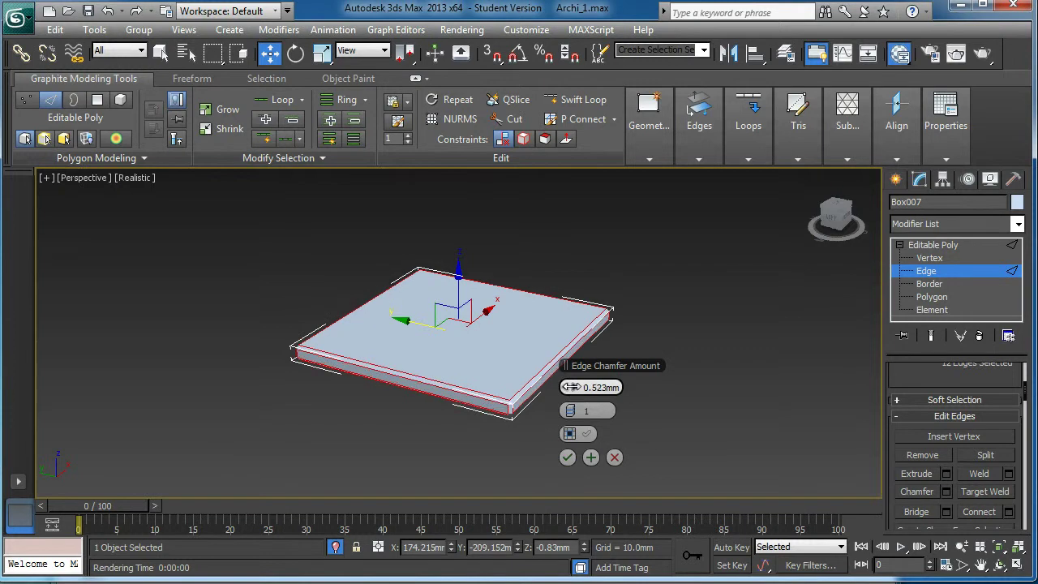
pyautogui.click(567, 457)
# Step: Bring the rest of the house scene back into the maximized perspective view and leave edge editing on the paving box
pyautogui.hotkey('alt', 'w')
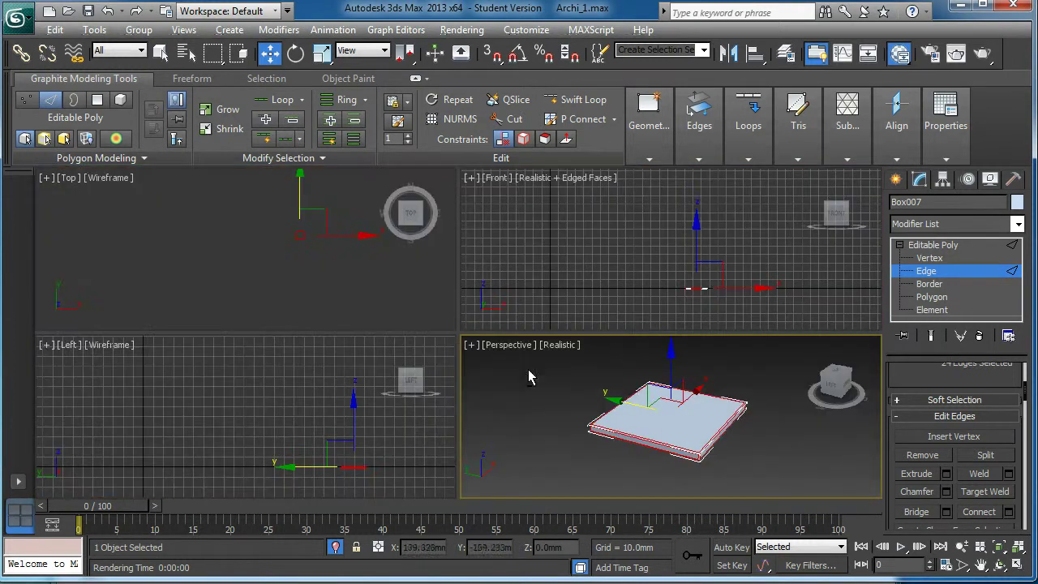
pyautogui.hotkey('alt', 'q')
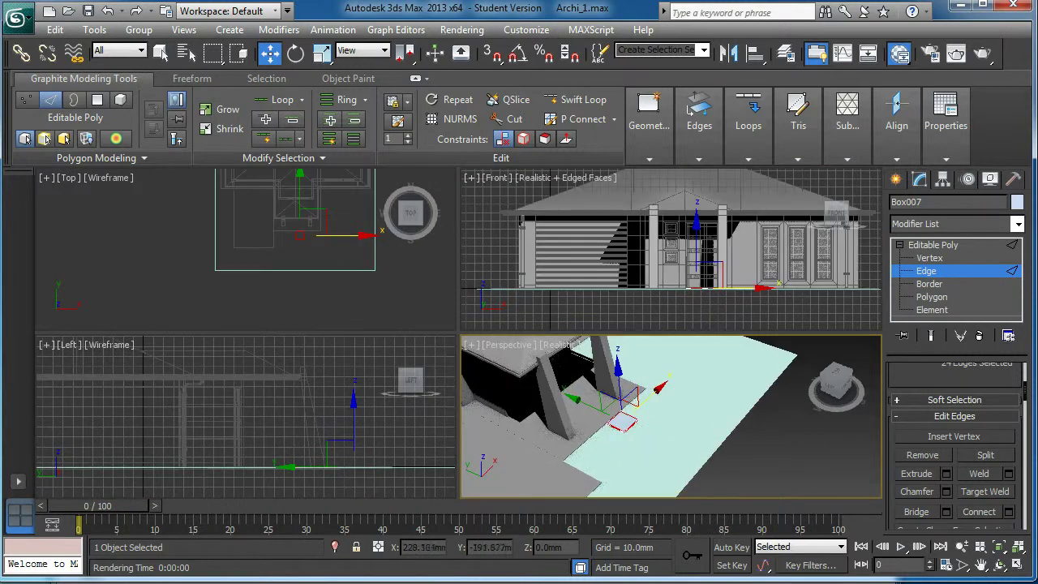
pyautogui.hotkey('alt', 'w')
pyautogui.keyDown('alt'); pyautogui.moveTo(541, 370); pyautogui.dragTo(600, 347, button='middle'); pyautogui.keyUp('alt')
pyautogui.click(926, 245)
# Step: Clone the paving box along Y away from the porch as four evenly spaced copies with narrow gaps
pyautogui.keyDown('alt'); pyautogui.moveTo(480, 346); pyautogui.dragTo(361, 372, button='middle'); pyautogui.keyUp('alt')
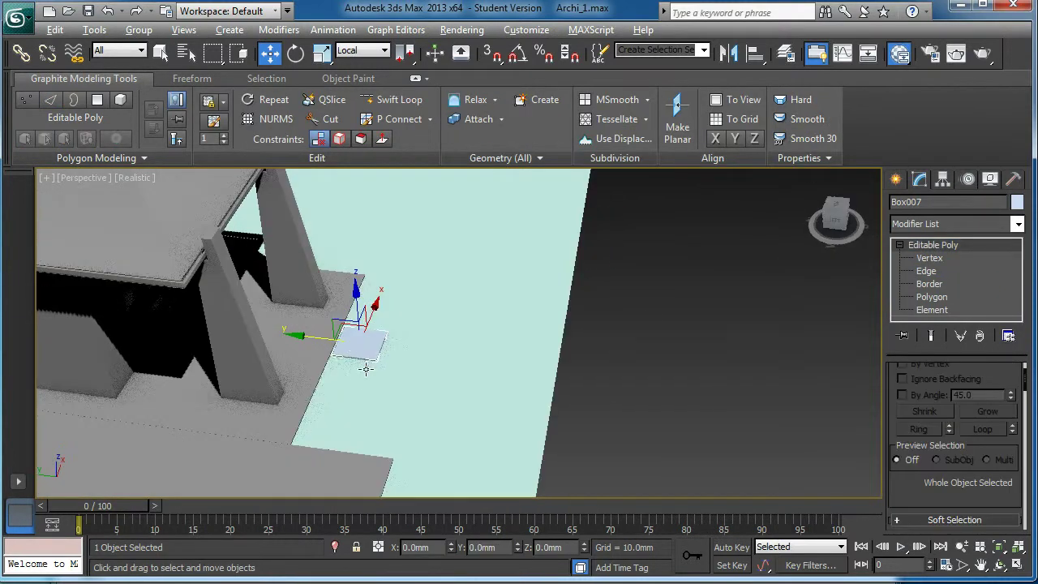
pyautogui.scroll(5, 368, 369)
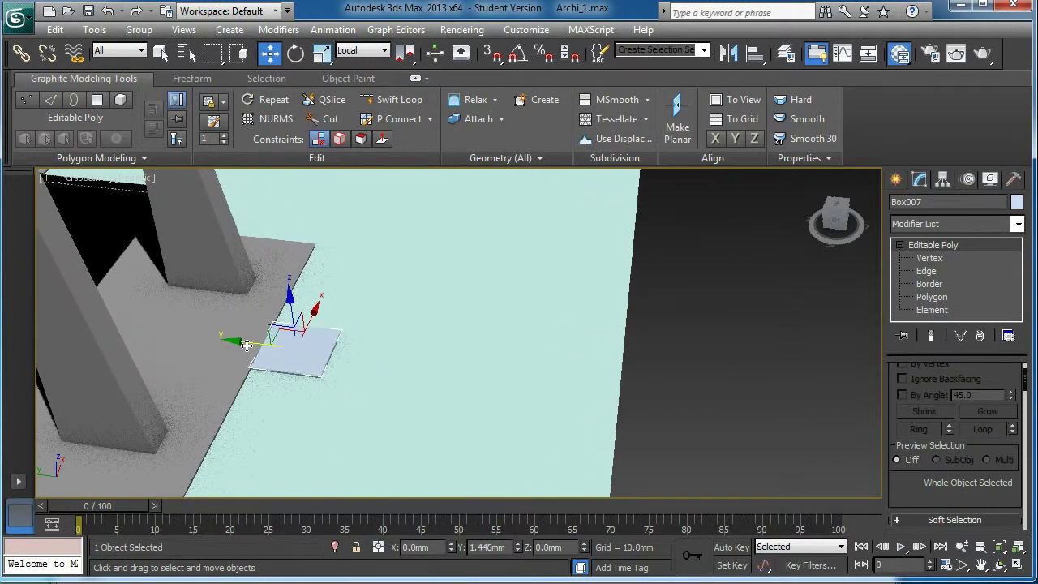
pyautogui.moveTo(248, 347); pyautogui.dragTo(342, 359)
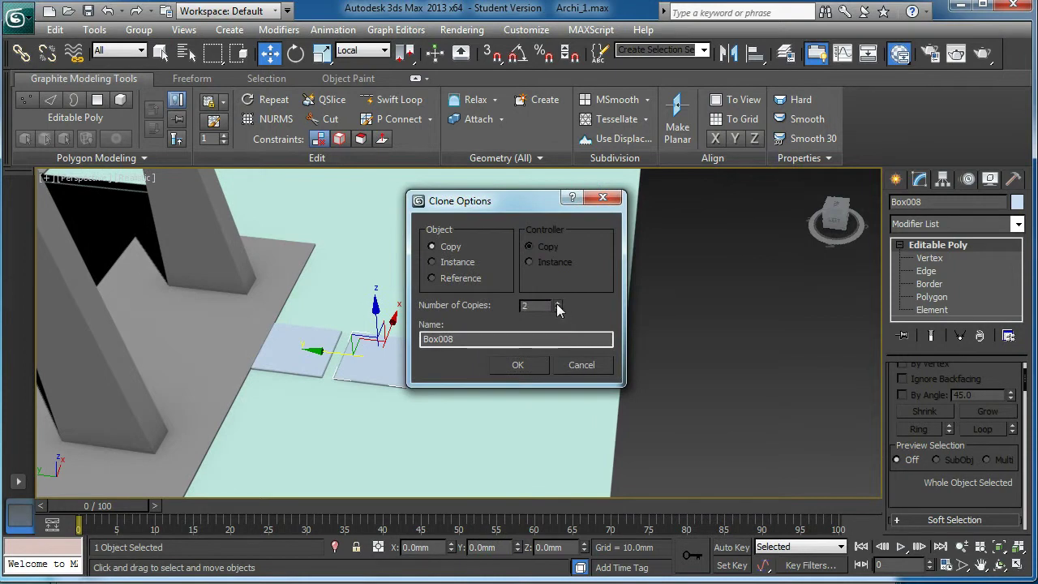
pyautogui.click(531, 365)
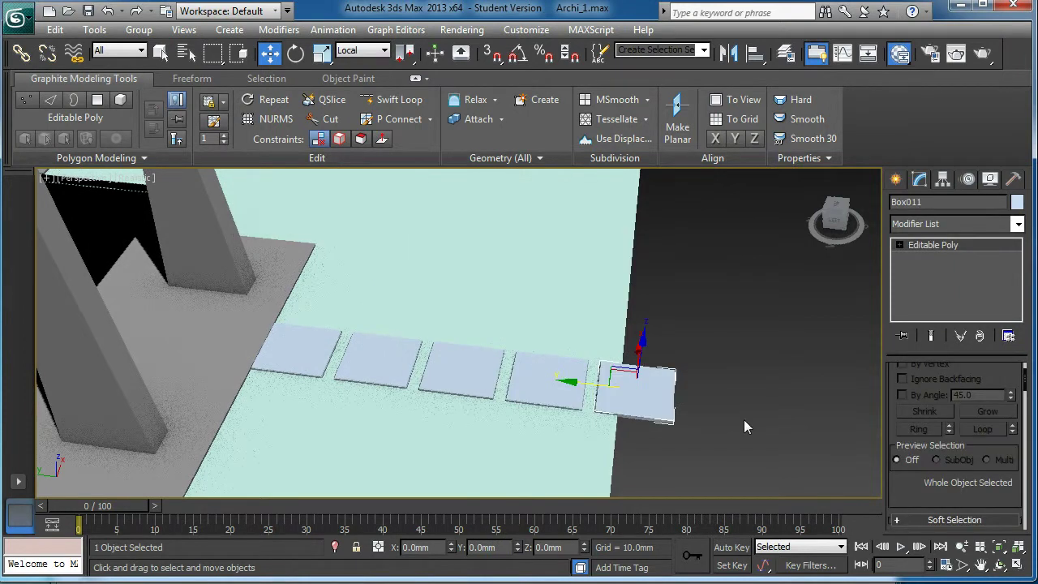
# Step: Examine the row of paving slabs and the whole house front from a low angle
pyautogui.moveTo(720, 406)
pyautogui.keyDown('alt'); pyautogui.mouseDown(button='middle')
pyautogui.moveTo(630, 394)
pyautogui.moveTo(567, 355)
pyautogui.mouseUp(button='middle'); pyautogui.keyUp('alt')
pyautogui.scroll(3, 442, 262)
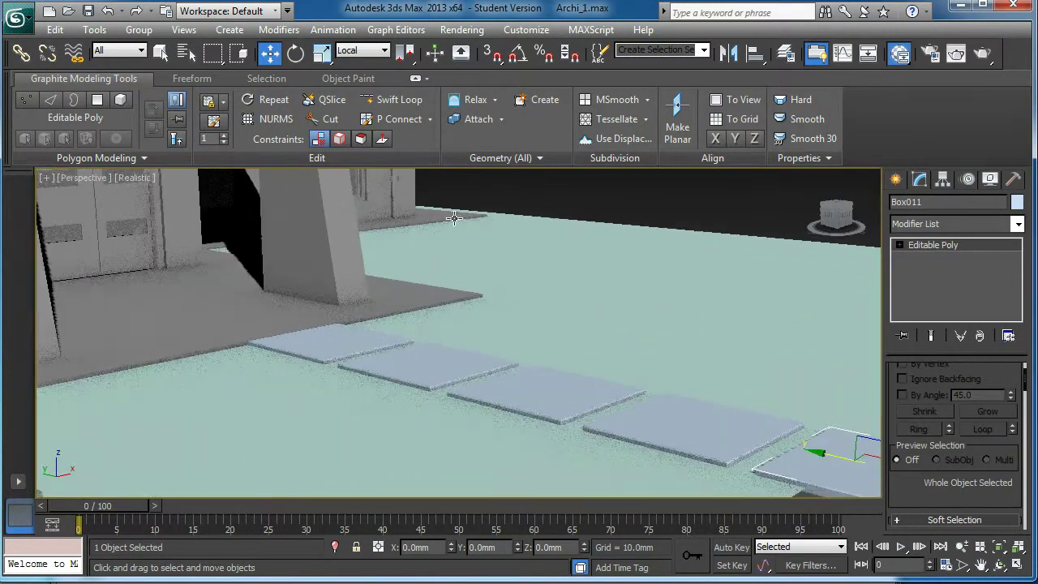
pyautogui.scroll(-5, 475, 419)
pyautogui.keyDown('alt'); pyautogui.moveTo(475, 419); pyautogui.dragTo(475, 260, button='middle'); pyautogui.keyUp('alt')
pyautogui.moveTo(551, 294); pyautogui.dragTo(482, 336, button='middle')
pyautogui.scroll(2, 565, 346)
pyautogui.scroll(2, 429, 372)
pyautogui.scroll(-2, 713, 486)
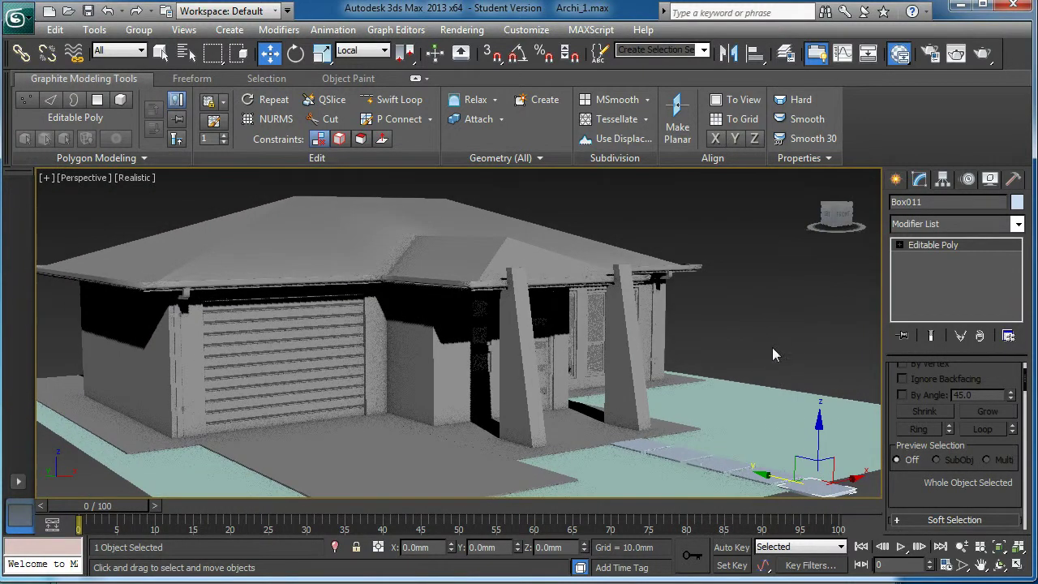
# Step: Select the five paving slabs together with the ground plane, recolor them grey, and clear the selection
pyautogui.moveTo(842, 525); pyautogui.dragTo(842, 524)
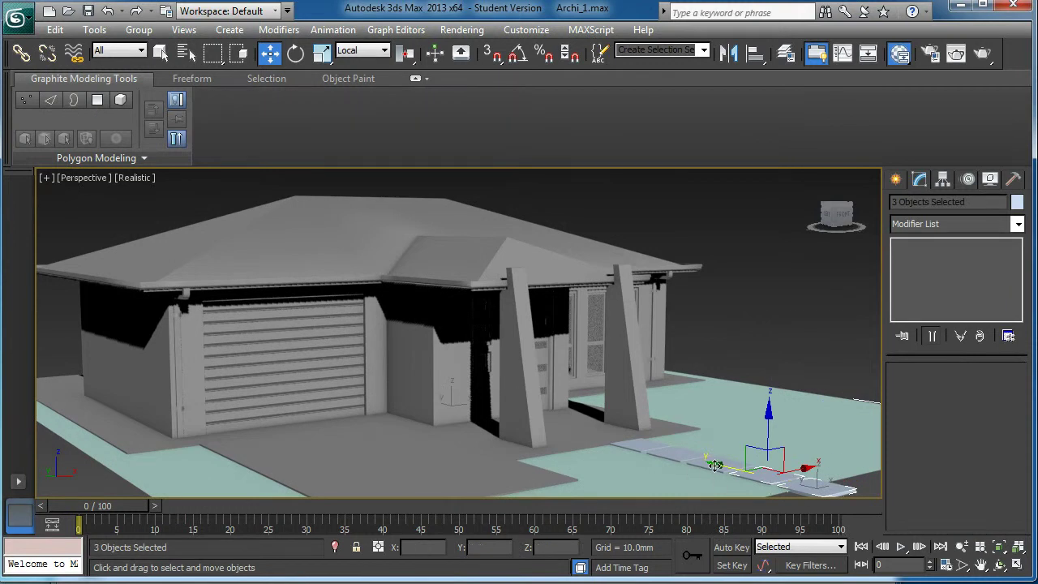
pyautogui.click(709, 469)
pyautogui.keyDown('ctrl'); pyautogui.click(655, 453); pyautogui.keyUp('ctrl')
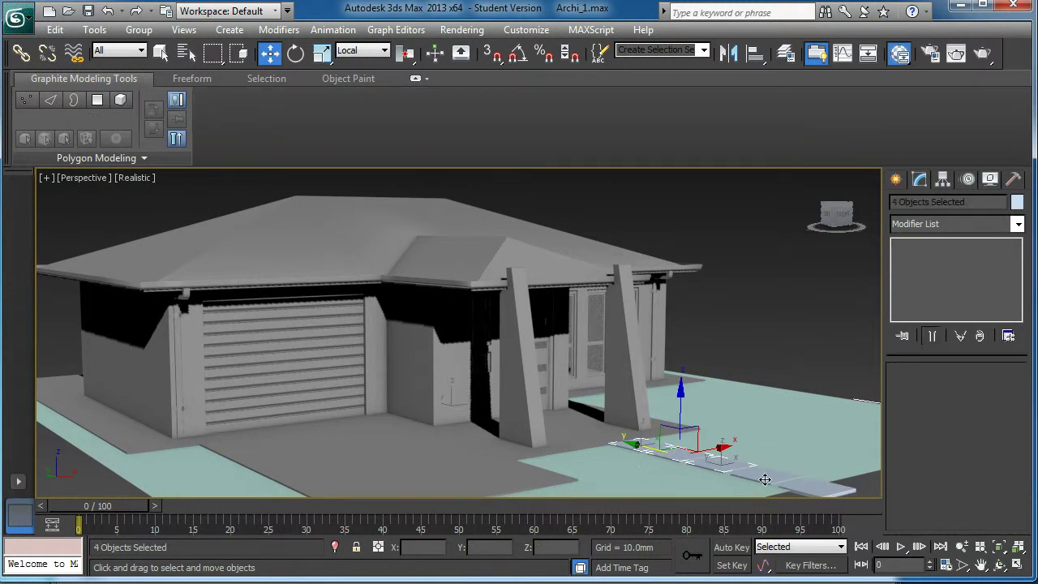
pyautogui.keyDown('ctrl'); pyautogui.click(823, 484); pyautogui.keyUp('ctrl')
pyautogui.click(1017, 202)
pyautogui.click(337, 278)
pyautogui.click(566, 431)
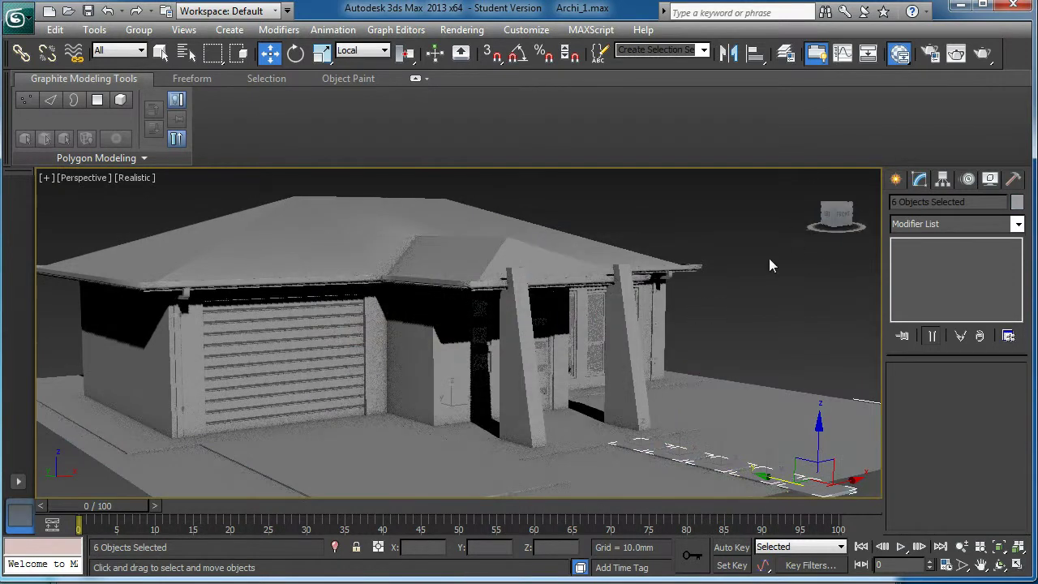
pyautogui.click(730, 310)
# Step: Examine the porch, the paving and the open ground in front of the windows from several angles
pyautogui.keyDown('alt'); pyautogui.moveTo(726, 314); pyautogui.dragTo(552, 259, button='middle'); pyautogui.keyUp('alt')
pyautogui.press('alt')
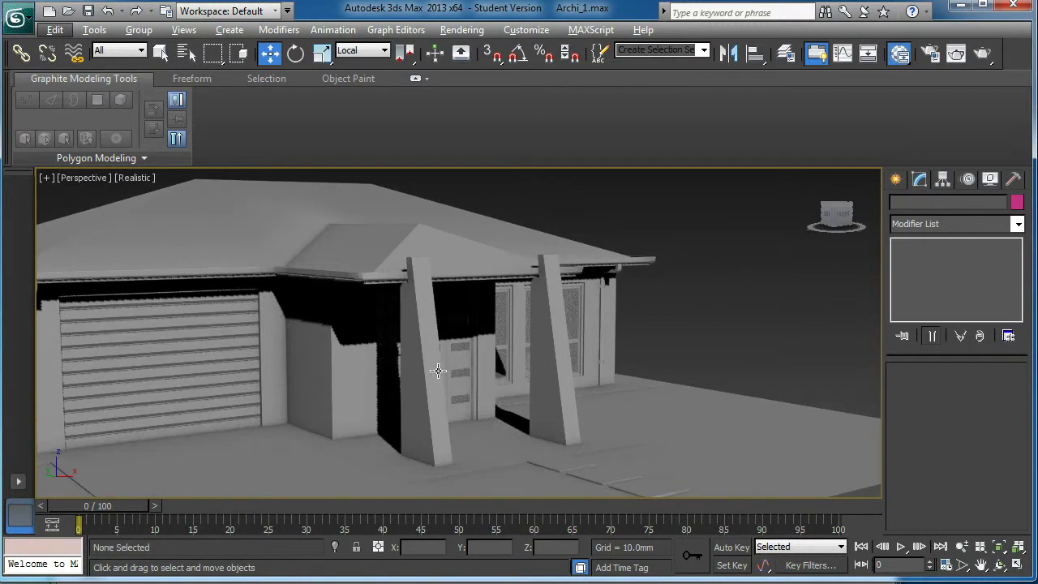
pyautogui.keyDown('alt'); pyautogui.moveTo(394, 429); pyautogui.dragTo(506, 381, button='middle'); pyautogui.keyUp('alt')
pyautogui.moveTo(604, 326); pyautogui.dragTo(350, 382, button='middle')
pyautogui.keyDown('alt'); pyautogui.moveTo(444, 380); pyautogui.dragTo(349, 377, button='middle'); pyautogui.keyUp('alt')
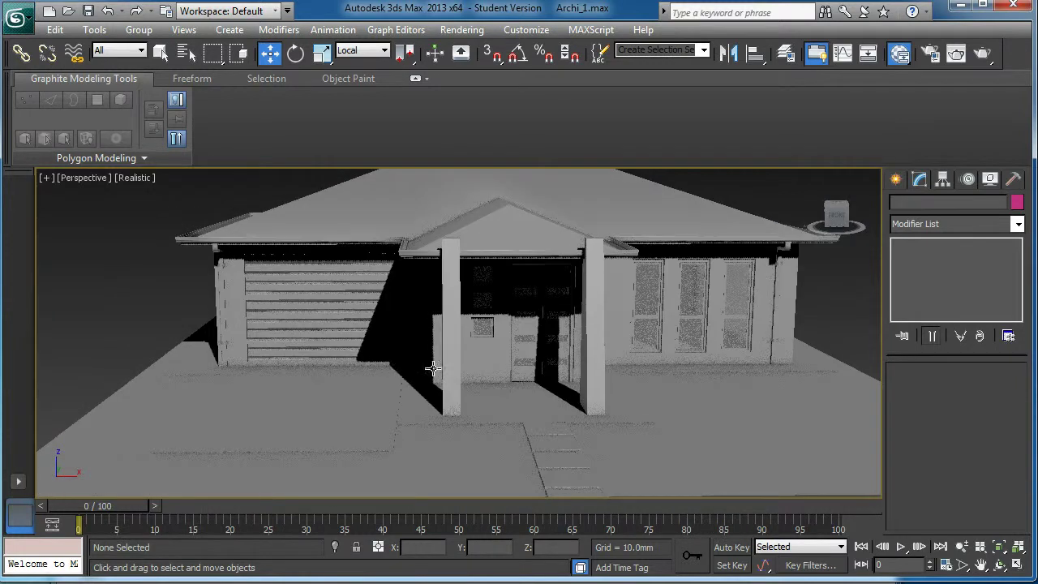
pyautogui.moveTo(519, 349); pyautogui.dragTo(273, 347, button='middle')
pyautogui.keyDown('alt'); pyautogui.moveTo(410, 398); pyautogui.dragTo(415, 445, button='middle'); pyautogui.keyUp('alt')
pyautogui.scroll(-4, 420, 330)
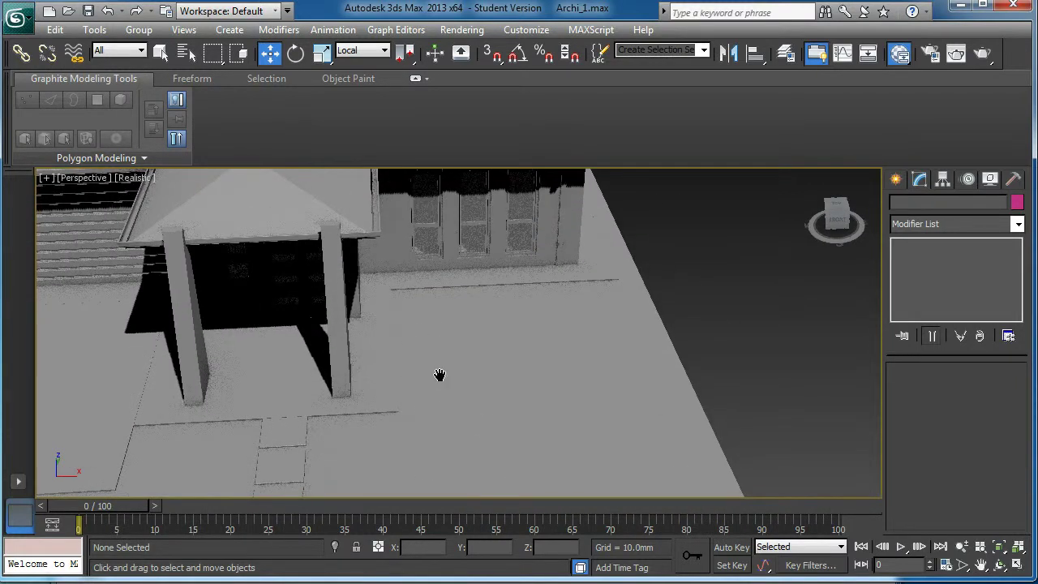
pyautogui.keyDown('alt'); pyautogui.moveTo(466, 345); pyautogui.dragTo(454, 305, button='middle'); pyautogui.keyUp('alt')
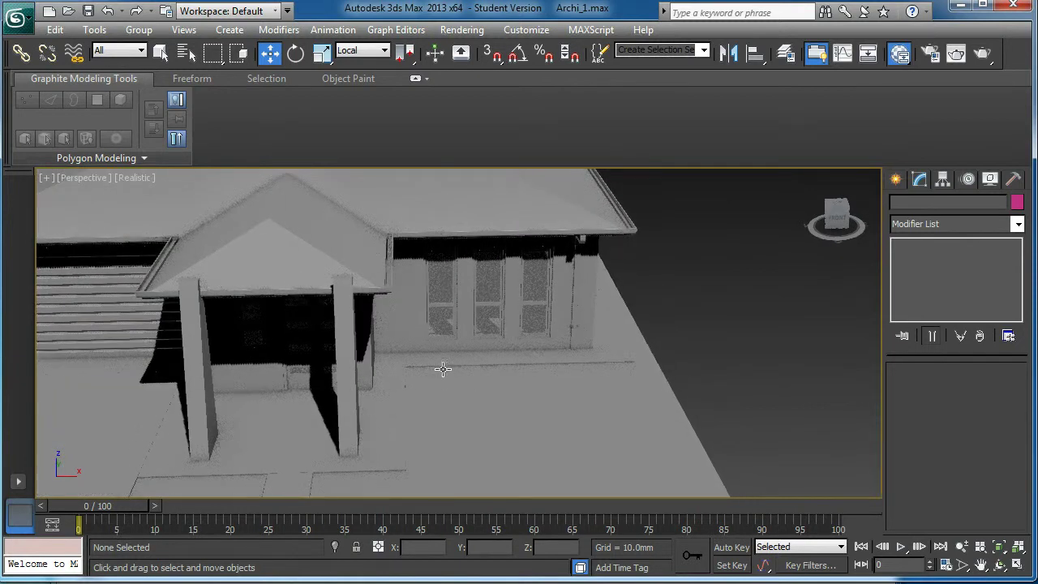
pyautogui.keyDown('alt'); pyautogui.moveTo(419, 370); pyautogui.dragTo(470, 214, button='middle'); pyautogui.keyUp('alt')
pyautogui.keyDown('alt'); pyautogui.moveTo(501, 308); pyautogui.dragTo(582, 325, button='middle'); pyautogui.keyUp('alt')
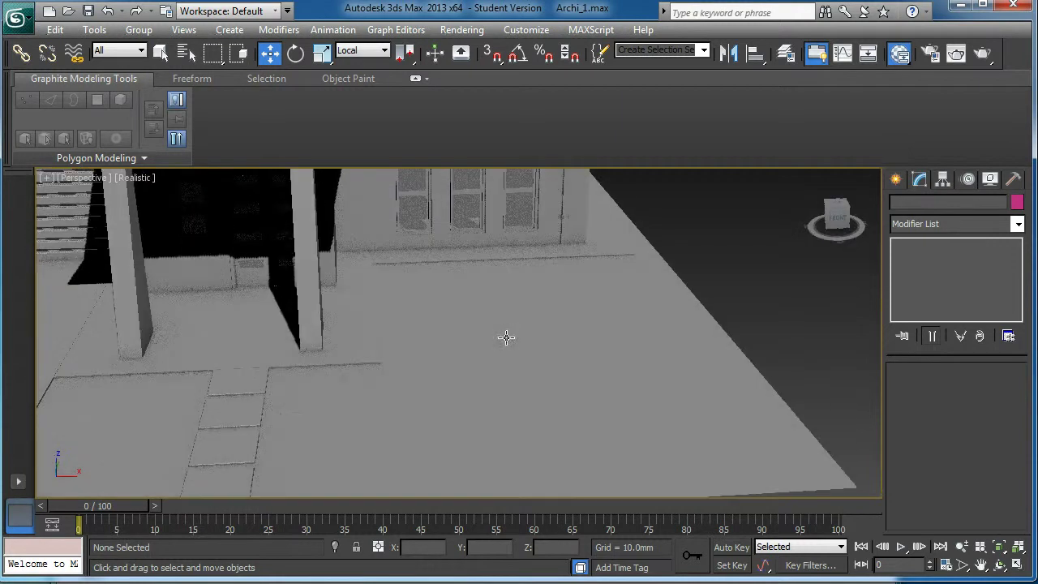
# Step: Start a Rectangle spline with rendering enabled in both renderer and viewport, using a rectangular cross-section
pyautogui.click(895, 179)
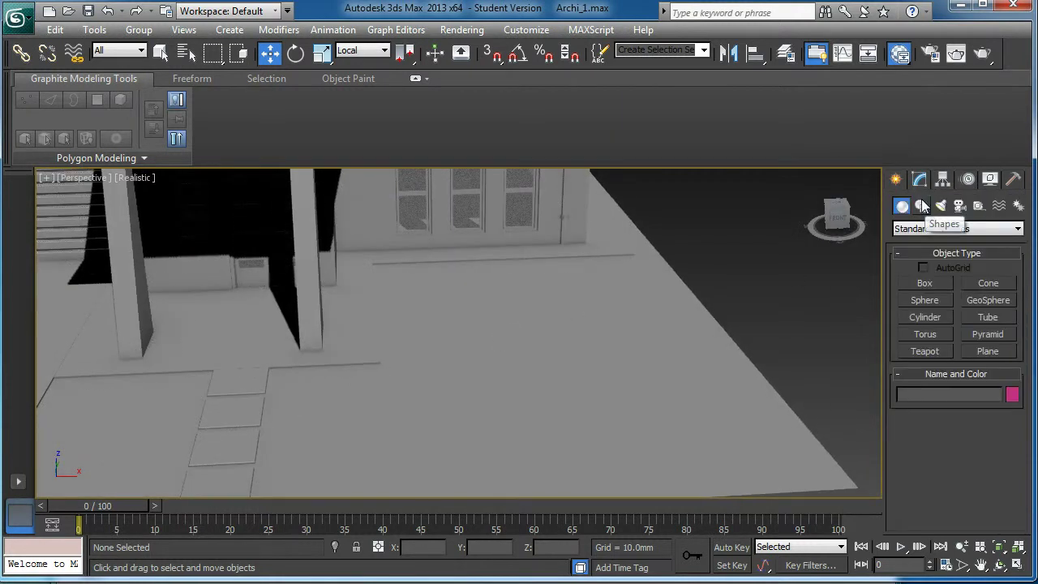
pyautogui.click(921, 203)
pyautogui.click(988, 297)
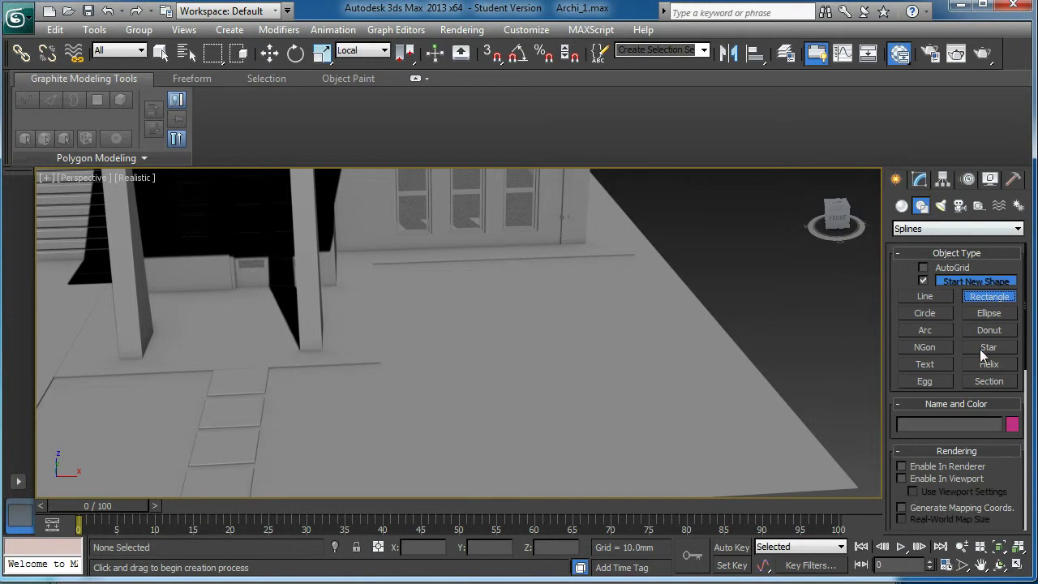
pyautogui.click(900, 466)
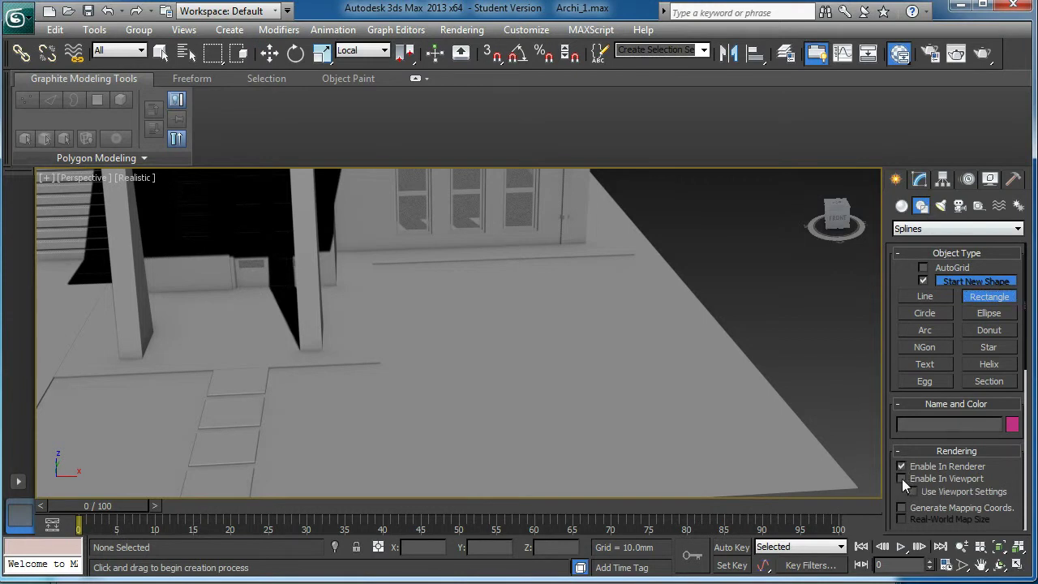
pyautogui.click(902, 478)
pyautogui.moveTo(1008, 479); pyautogui.dragTo(993, 246)
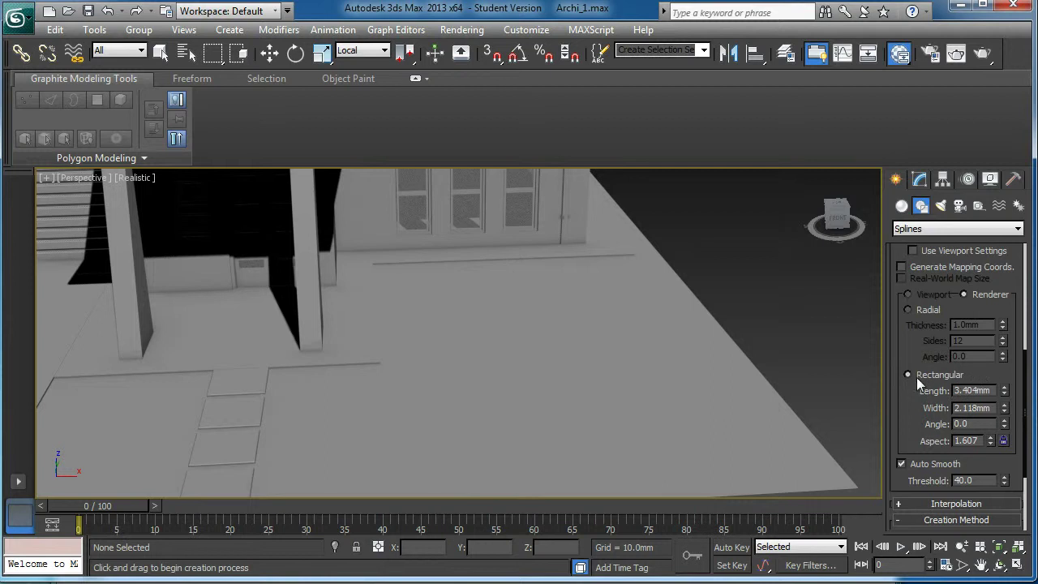
# Step: Draw a long, narrow rectangle on the ground below the front windows and raise its cross-section length to about 4.5 mm
pyautogui.keyDown('alt'); pyautogui.moveTo(490, 331); pyautogui.dragTo(400, 362, button='middle'); pyautogui.keyUp('alt')
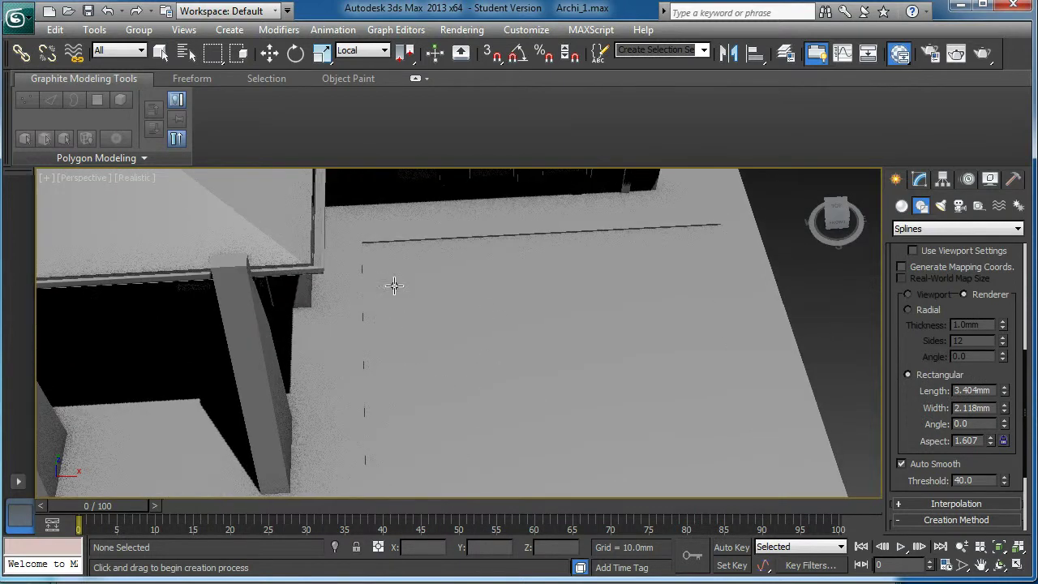
pyautogui.moveTo(386, 261); pyautogui.dragTo(644, 272)
pyautogui.keyDown('alt'); pyautogui.moveTo(642, 346); pyautogui.dragTo(632, 271, button='middle'); pyautogui.keyUp('alt')
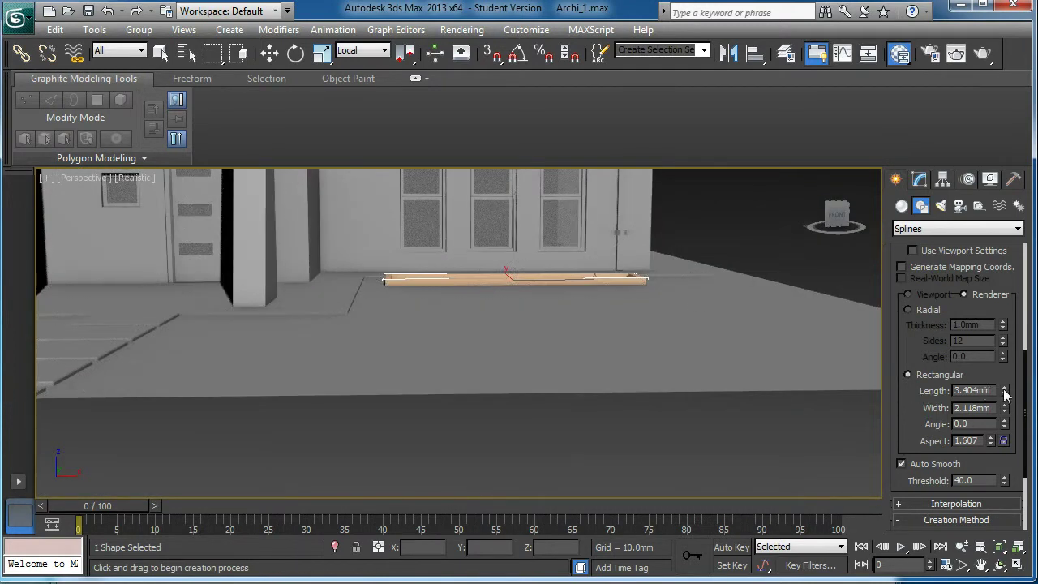
pyautogui.moveTo(1006, 392); pyautogui.dragTo(1002, 337)
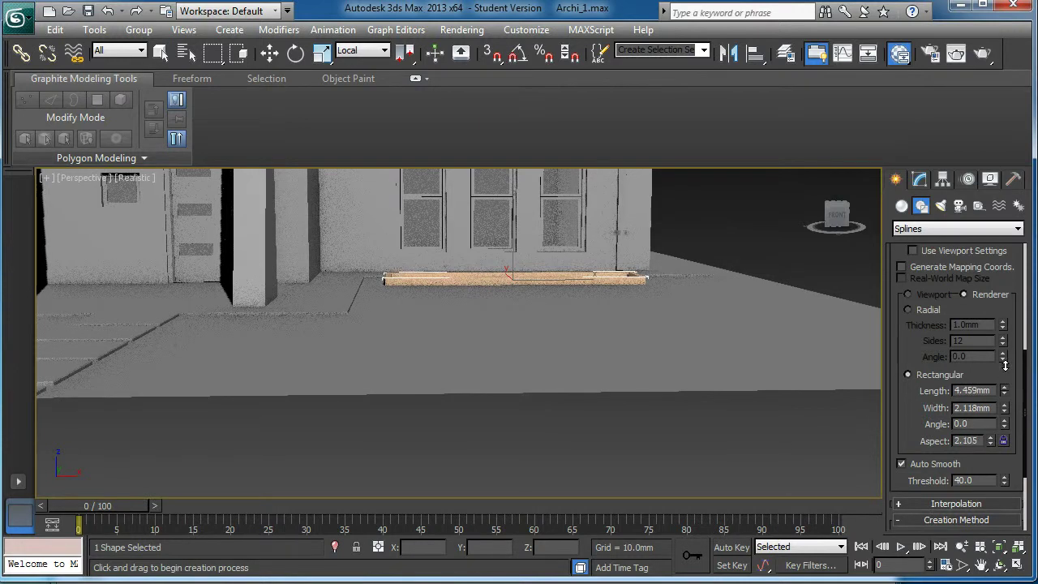
pyautogui.keyDown('alt'); pyautogui.moveTo(577, 349); pyautogui.dragTo(496, 270, button='middle'); pyautogui.keyUp('alt')
pyautogui.rightClick(514, 355)
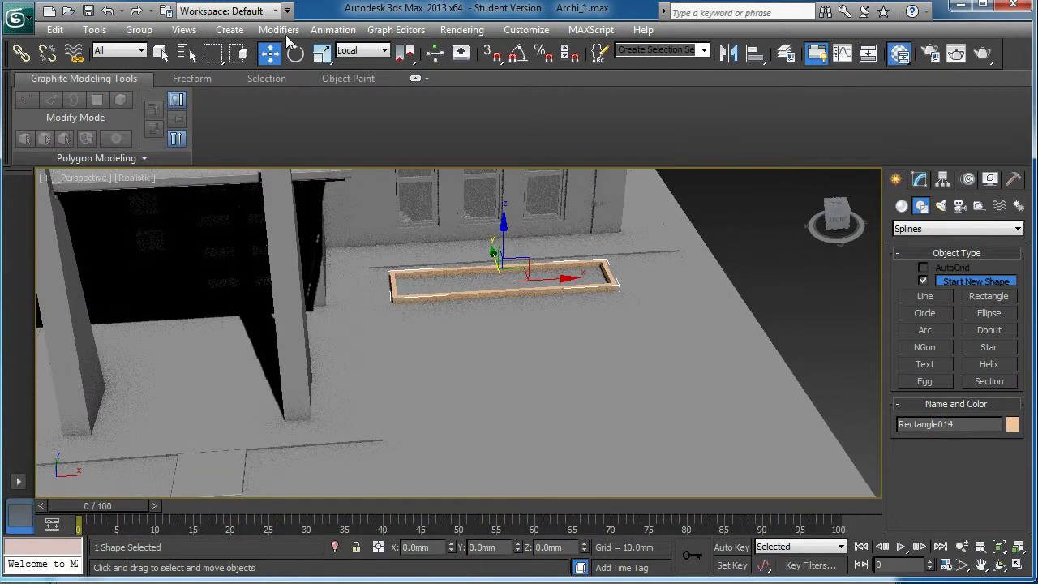
# Step: Scale the garden-bed border below the front windows to about 73% in X and 82% in Y, and clear the selection
pyautogui.click(322, 52)
pyautogui.moveTo(512, 315); pyautogui.dragTo(508, 311)
pyautogui.moveTo(427, 285); pyautogui.dragTo(449, 280)
pyautogui.keyDown('alt'); pyautogui.moveTo(456, 297); pyautogui.dragTo(461, 247, button='middle'); pyautogui.keyUp('alt')
pyautogui.scroll(-3, 462, 246)
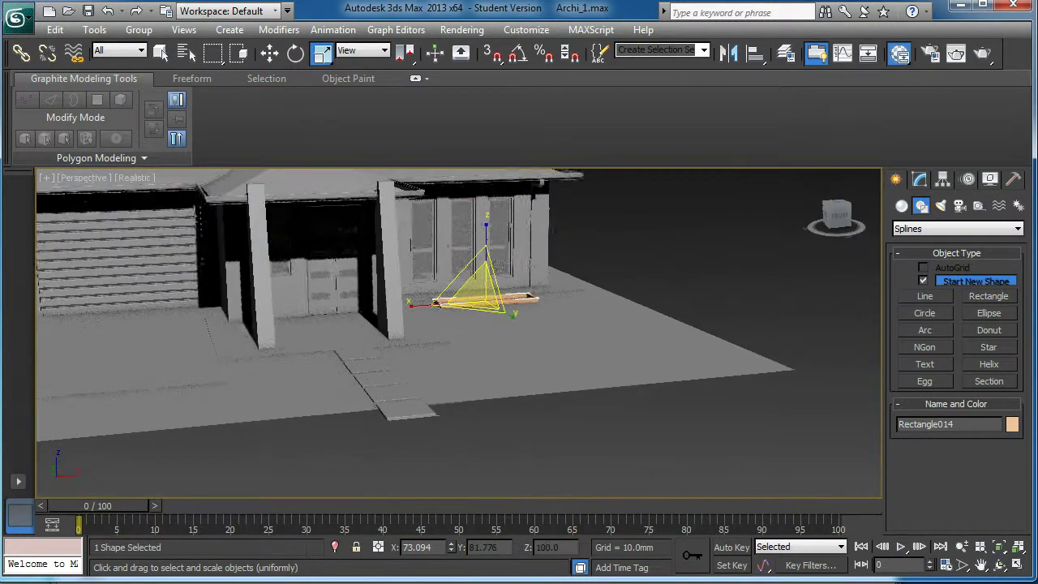
pyautogui.keyDown('alt'); pyautogui.moveTo(259, 401); pyautogui.dragTo(311, 411, button='middle'); pyautogui.keyUp('alt')
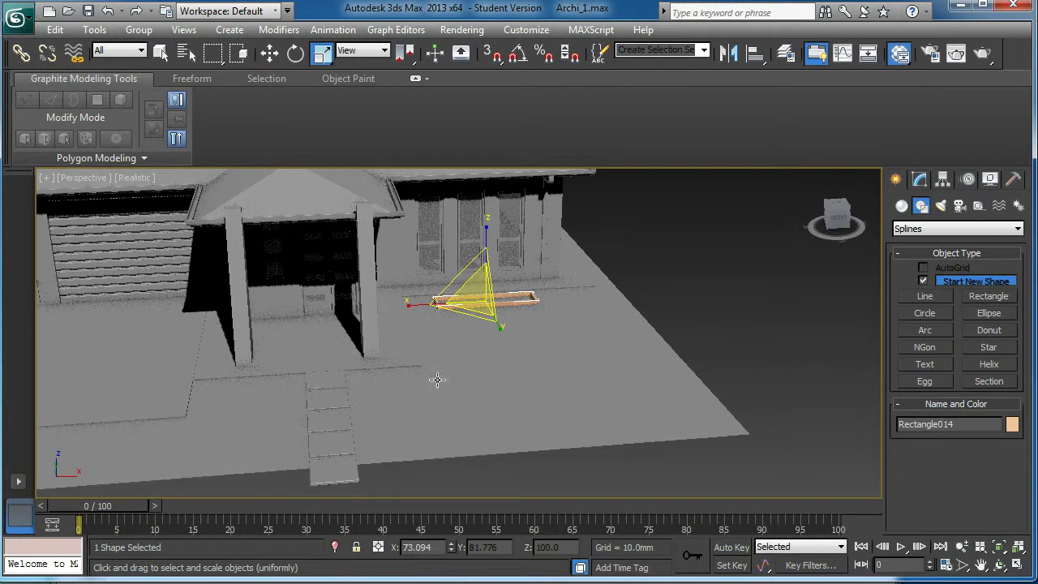
pyautogui.click(775, 321)
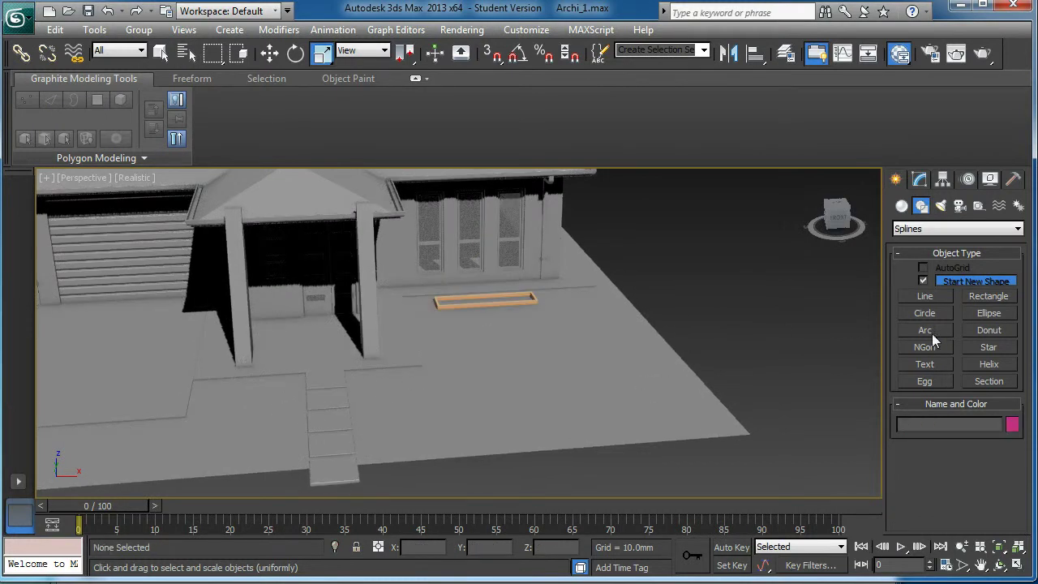
# Step: Draw a small rectangular border on the ground in front of the porch's garage-side column and scale it to about 79% in Y
pyautogui.keyDown('alt'); pyautogui.moveTo(296, 378); pyautogui.dragTo(217, 413, button='middle'); pyautogui.keyUp('alt')
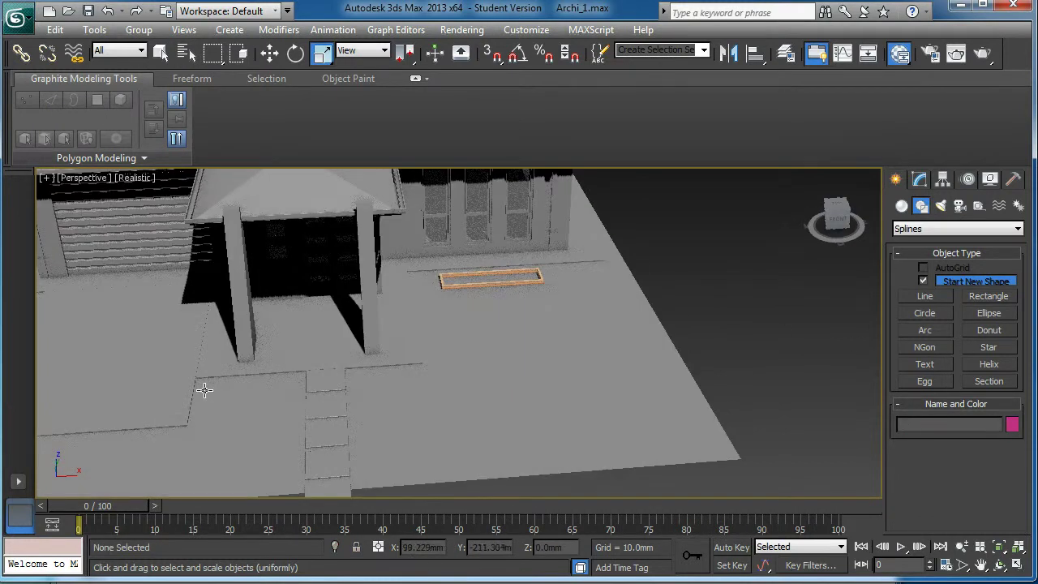
pyautogui.click(985, 294)
pyautogui.moveTo(202, 383); pyautogui.dragTo(216, 409)
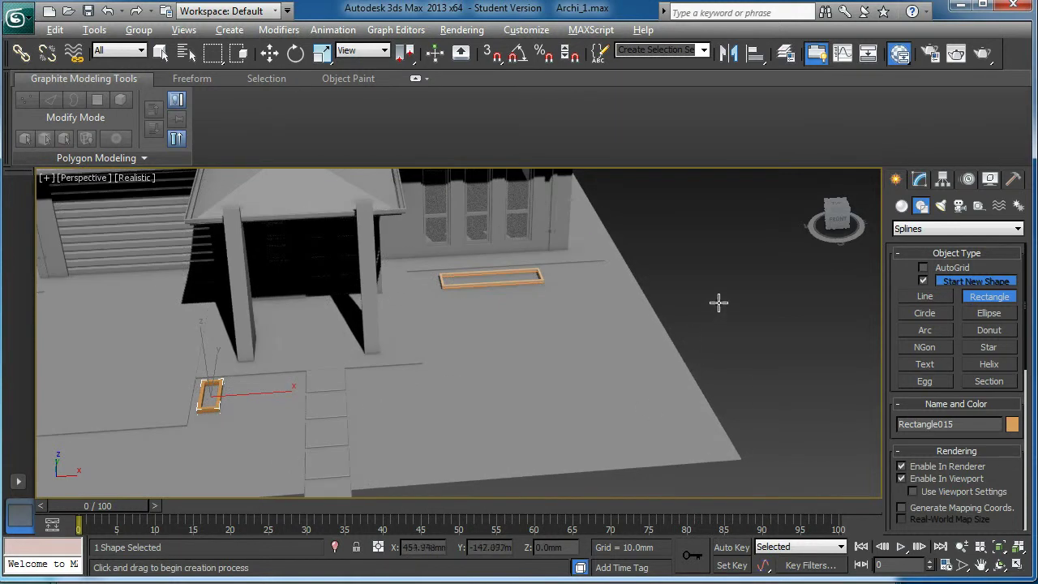
pyautogui.keyDown('alt'); pyautogui.moveTo(727, 292); pyautogui.dragTo(679, 292, button='middle'); pyautogui.keyUp('alt')
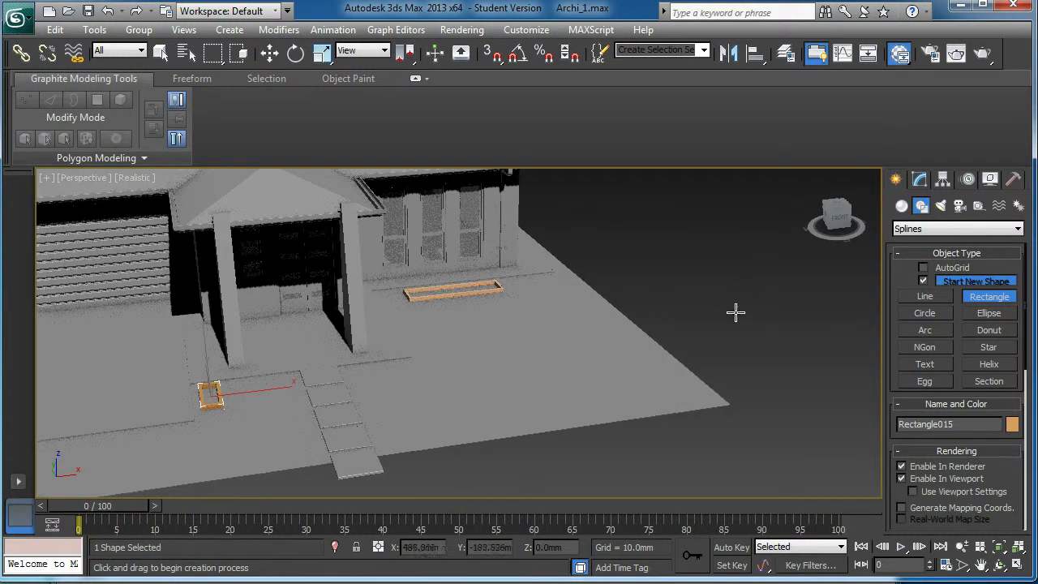
pyautogui.press('r')
pyautogui.keyDown('alt'); pyautogui.moveTo(270, 386); pyautogui.dragTo(398, 394, button='middle'); pyautogui.keyUp('alt')
pyautogui.press('r')
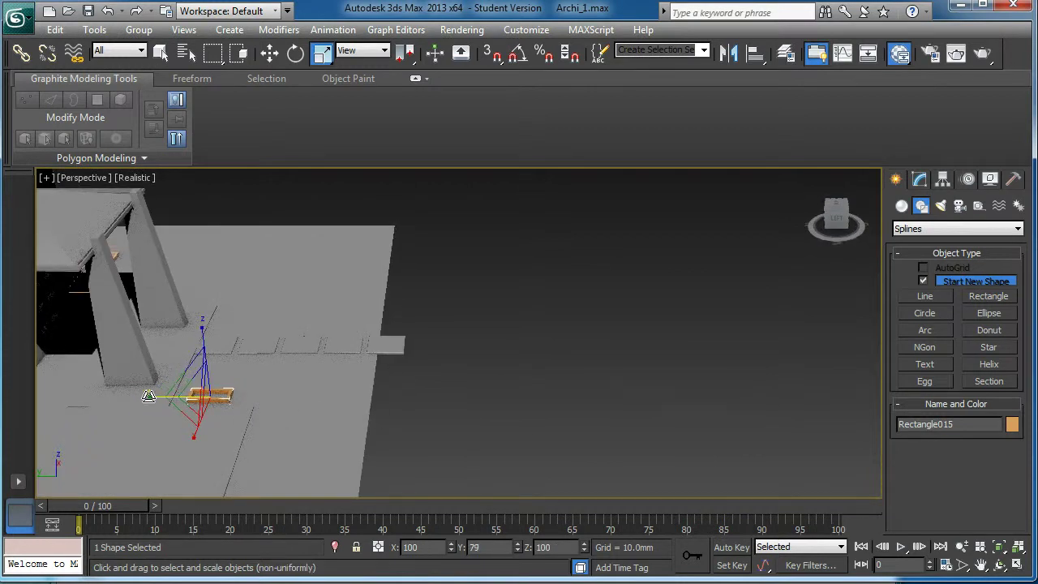
# Step: Make one independent copy of the small border along Y, away from the house, and scale the copy along its length
pyautogui.press('w')
pyautogui.moveTo(162, 400)
pyautogui.mouseDown()
pyautogui.moveTo(151, 400)
pyautogui.moveTo(195, 396)
pyautogui.mouseUp()
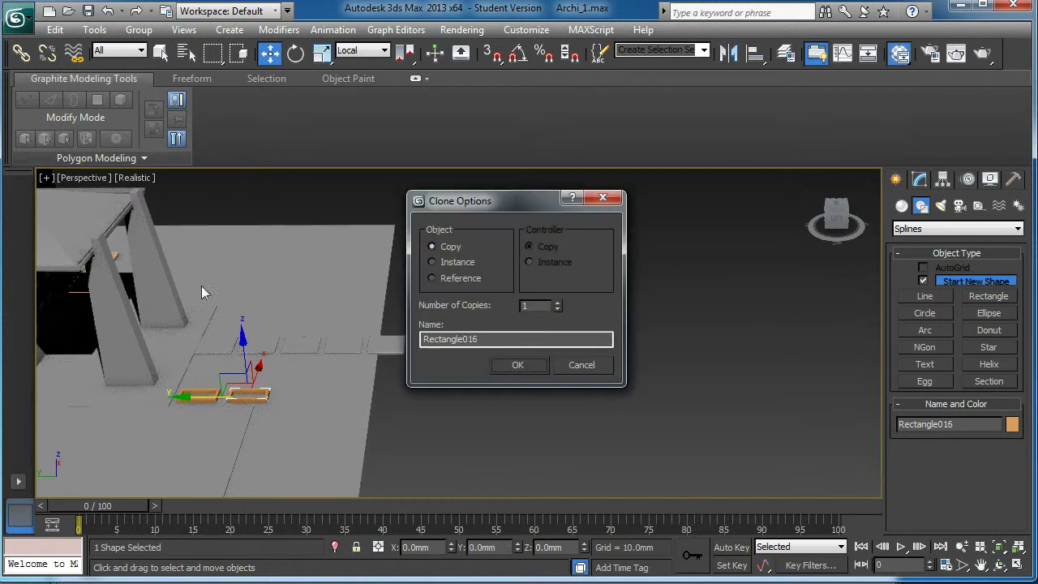
pyautogui.click(529, 366)
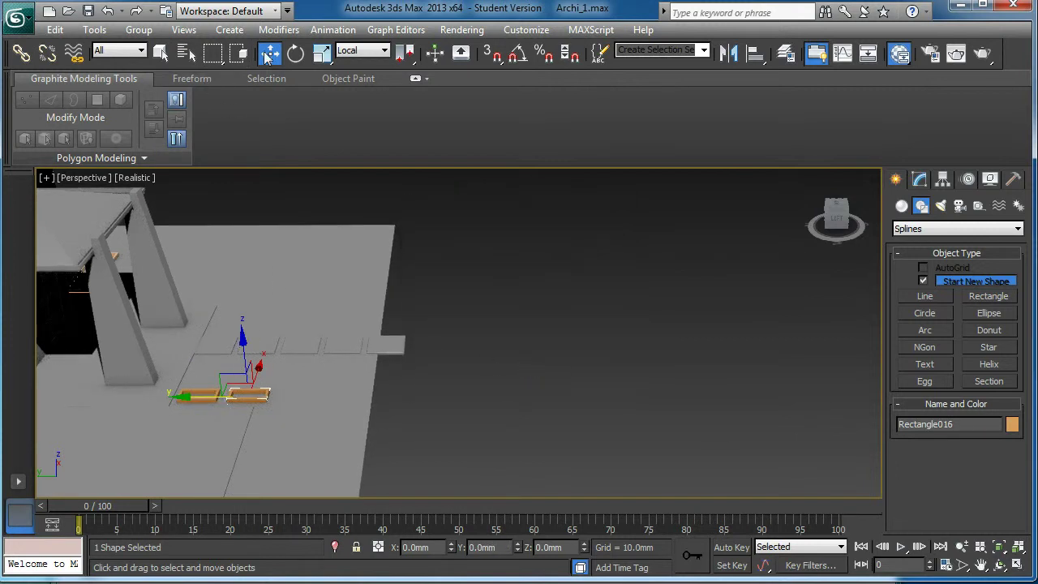
pyautogui.click(318, 60)
pyautogui.moveTo(182, 398); pyautogui.dragTo(156, 396)
pyautogui.press('w')
# Step: Select both small borders together with the border below the front windows and recolor all three grey
pyautogui.click(463, 361)
pyautogui.click(197, 393)
pyautogui.keyDown('ctrl'); pyautogui.click(196, 391); pyautogui.keyUp('ctrl')
pyautogui.keyDown('alt'); pyautogui.moveTo(333, 309); pyautogui.dragTo(231, 288, button='middle'); pyautogui.keyUp('alt')
pyautogui.keyDown('ctrl'); pyautogui.click(475, 317); pyautogui.keyUp('ctrl')
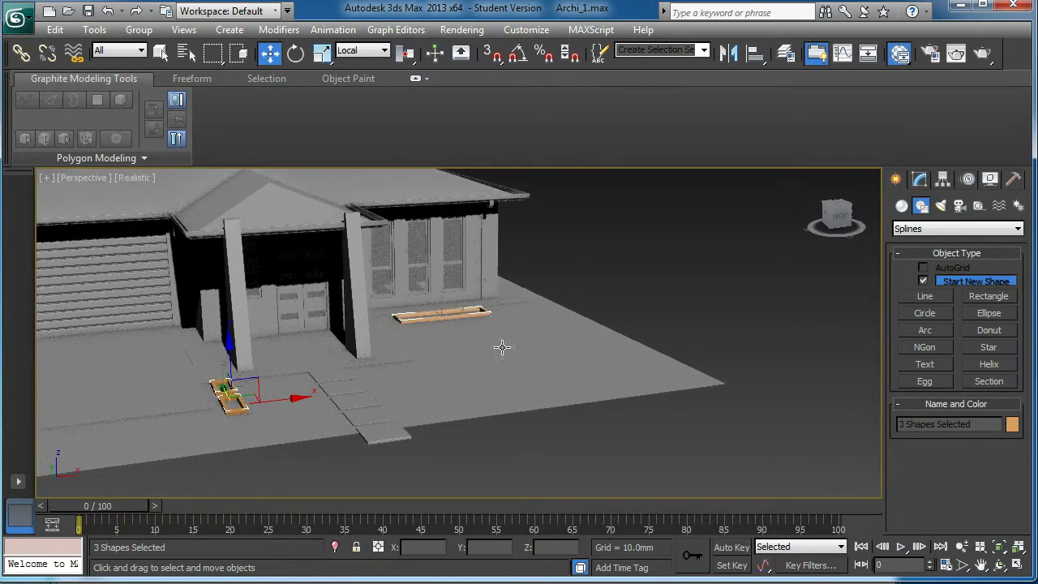
pyautogui.click(1012, 425)
pyautogui.click(337, 277)
pyautogui.click(572, 432)
# Step: Examine the grey bed borders, the porch columns and the garage front from several angles and distances
pyautogui.keyDown('alt'); pyautogui.moveTo(651, 380); pyautogui.dragTo(695, 350, button='middle'); pyautogui.keyUp('alt')
pyautogui.scroll(4, 661, 358)
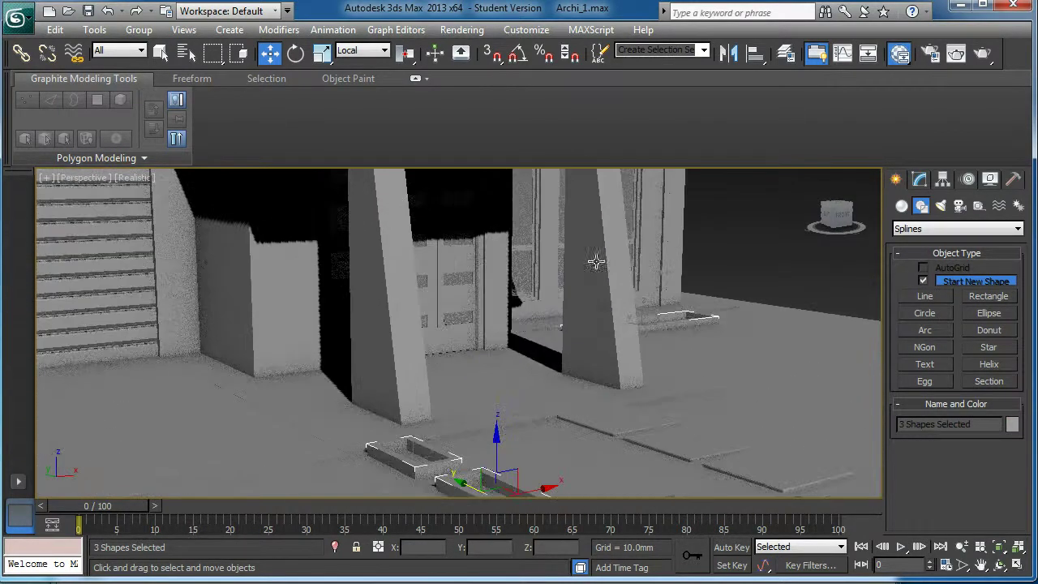
pyautogui.moveTo(575, 371); pyautogui.dragTo(584, 376, button='middle')
pyautogui.scroll(-5, 616, 320)
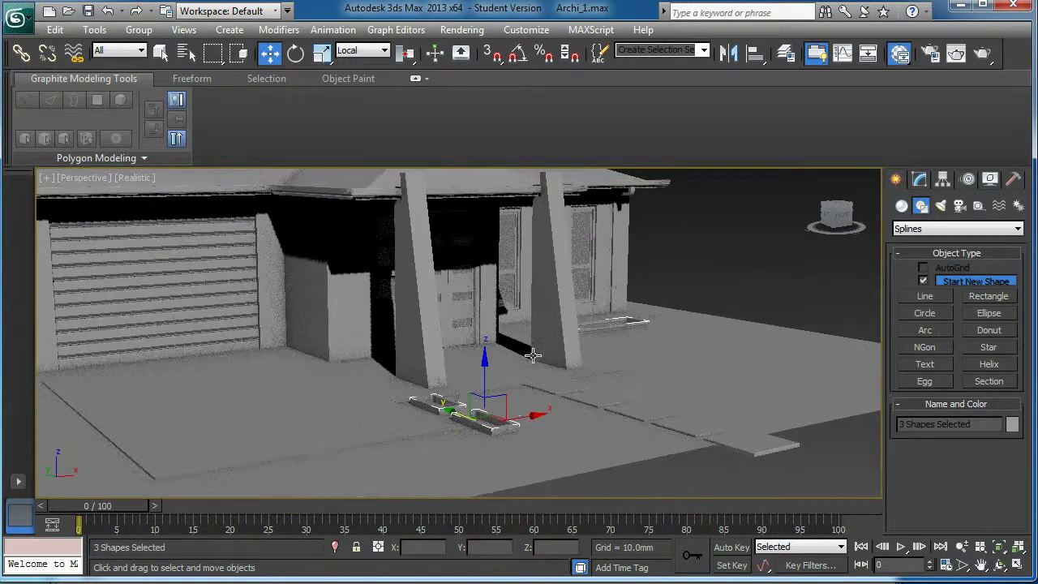
pyautogui.scroll(3, 489, 385)
pyautogui.keyDown('alt'); pyautogui.moveTo(489, 385); pyautogui.dragTo(300, 413, button='middle'); pyautogui.keyUp('alt')
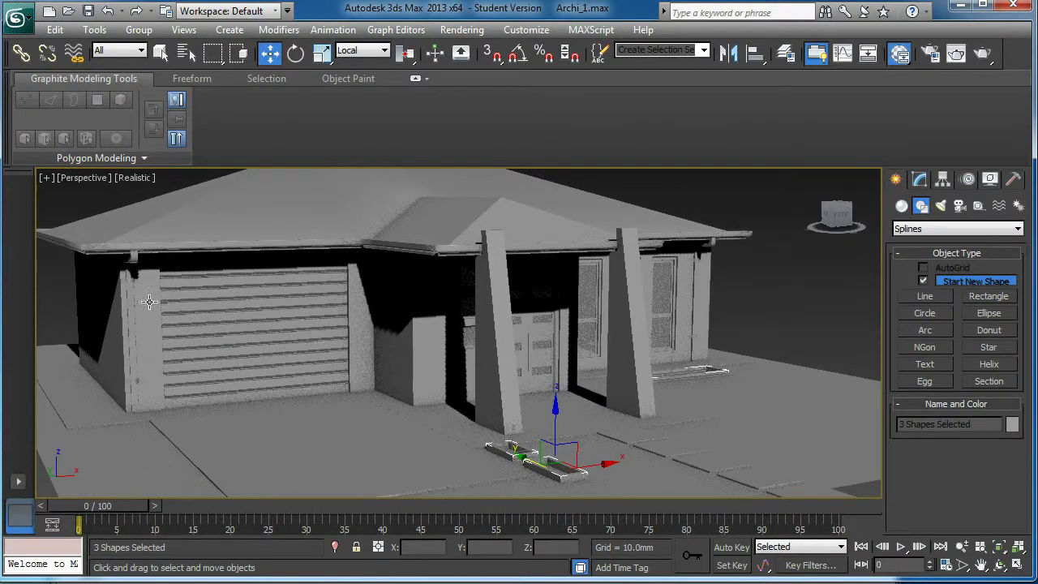
pyautogui.keyDown('alt'); pyautogui.moveTo(389, 311); pyautogui.dragTo(359, 310, button='middle'); pyautogui.keyUp('alt')
pyautogui.scroll(3, 536, 320)
pyautogui.moveTo(535, 320); pyautogui.dragTo(438, 386, button='middle')
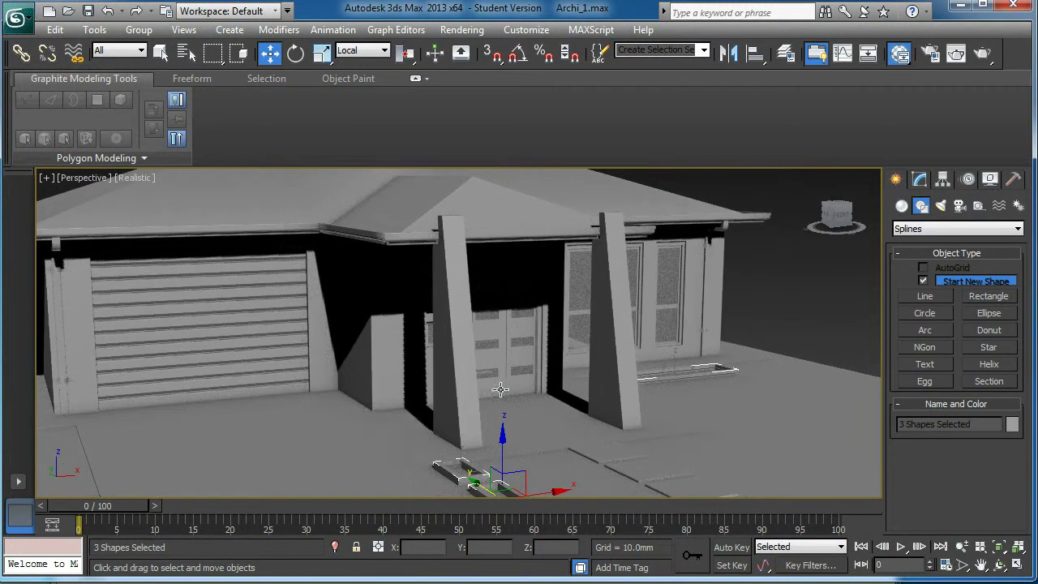